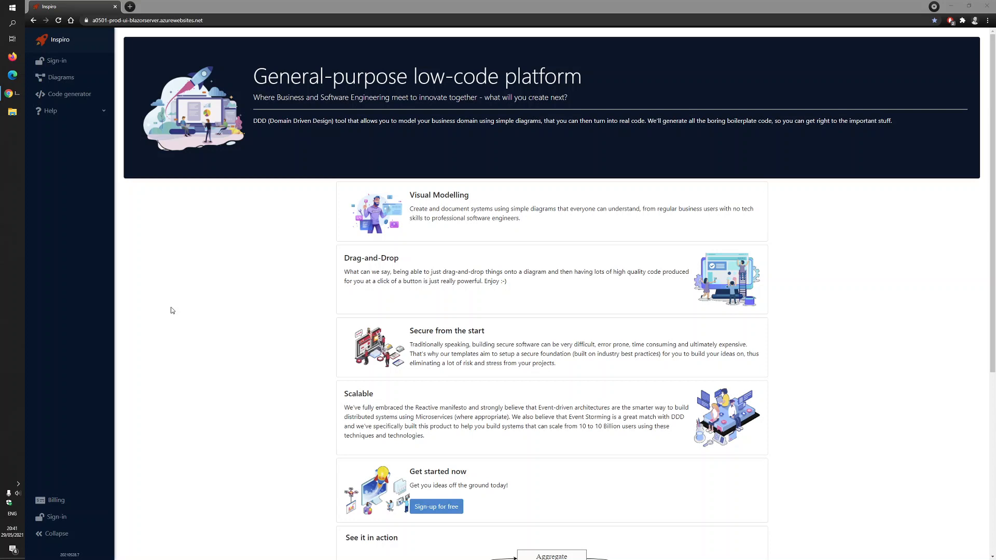
Look through the External resources help page with its Event Storming articles and videos, and return to the home page
click(62, 111)
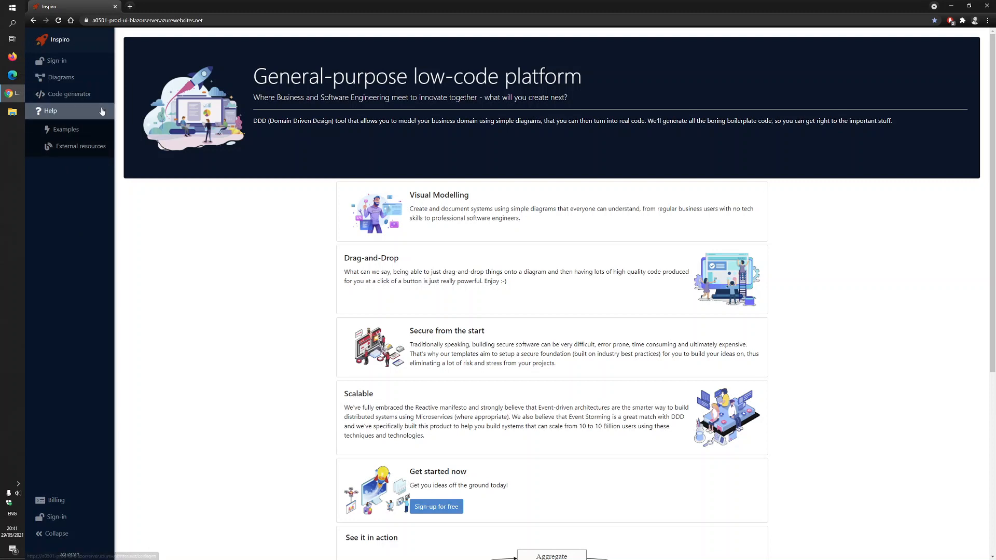
click(67, 111)
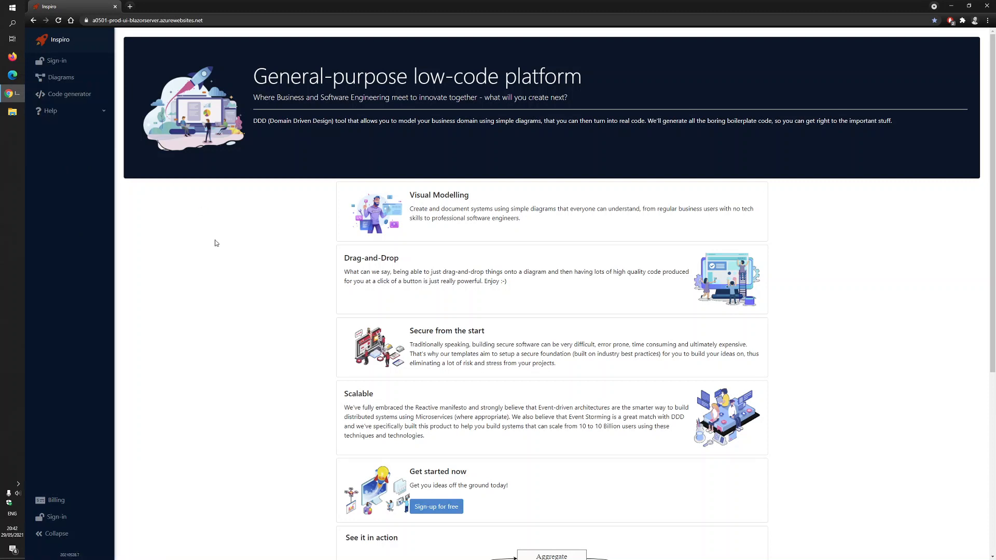
click(85, 111)
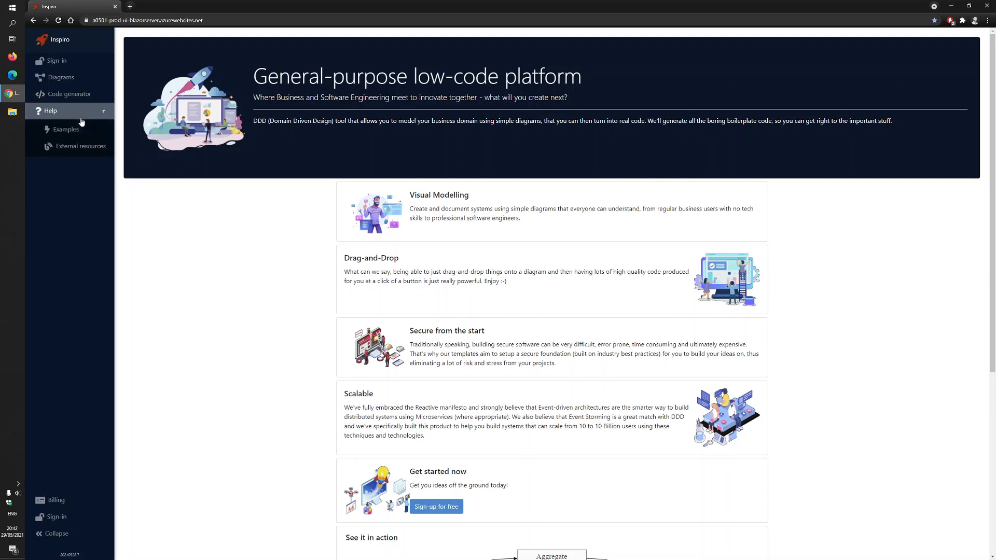
click(82, 148)
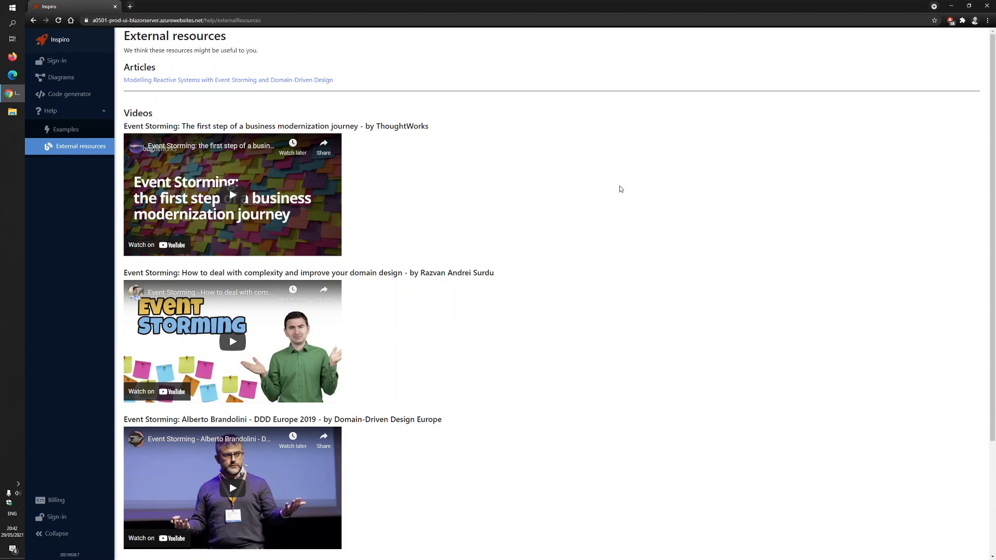
scroll(620, 189, down, 3)
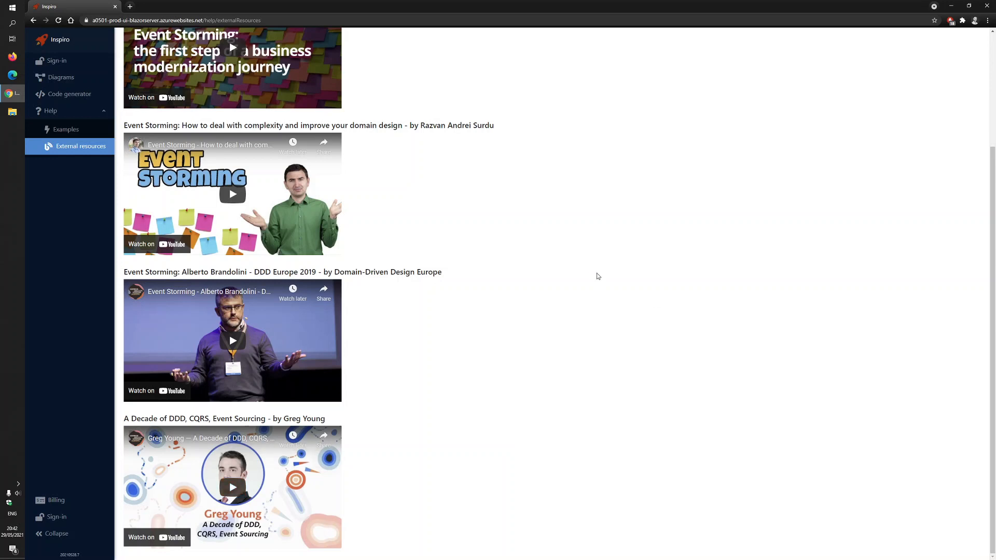
scroll(577, 343, up, 3)
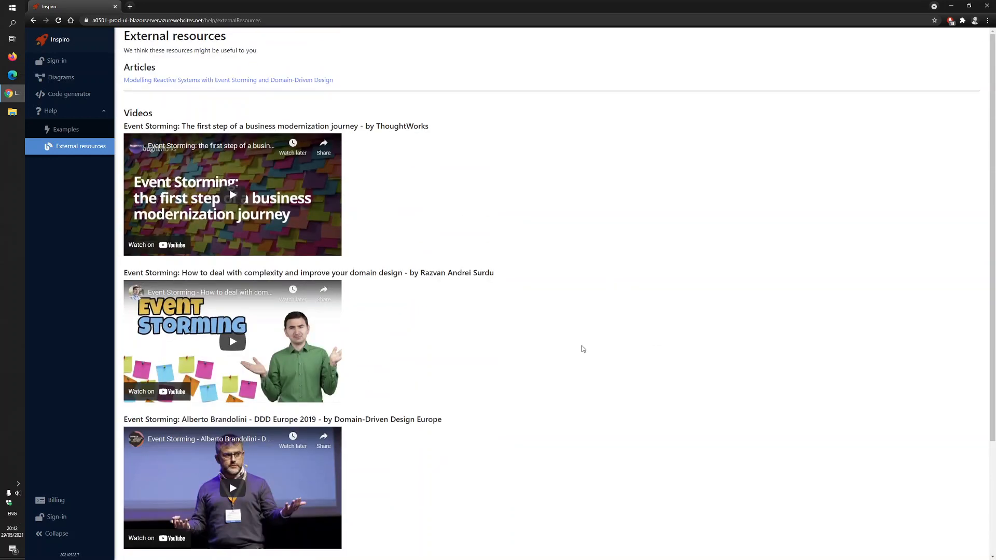
click(60, 47)
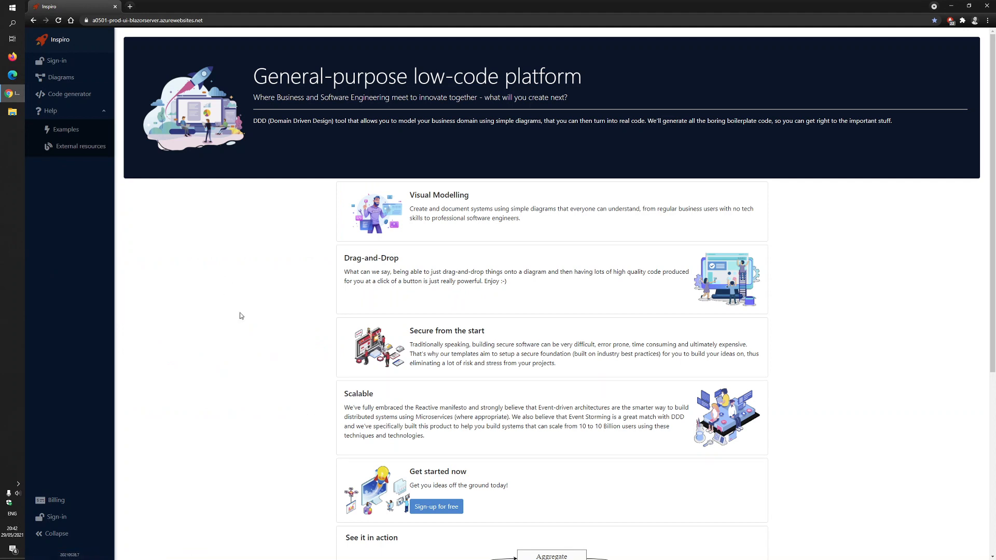
Sign in to Inspiro with a Google account and open the diagrams overview
click(442, 508)
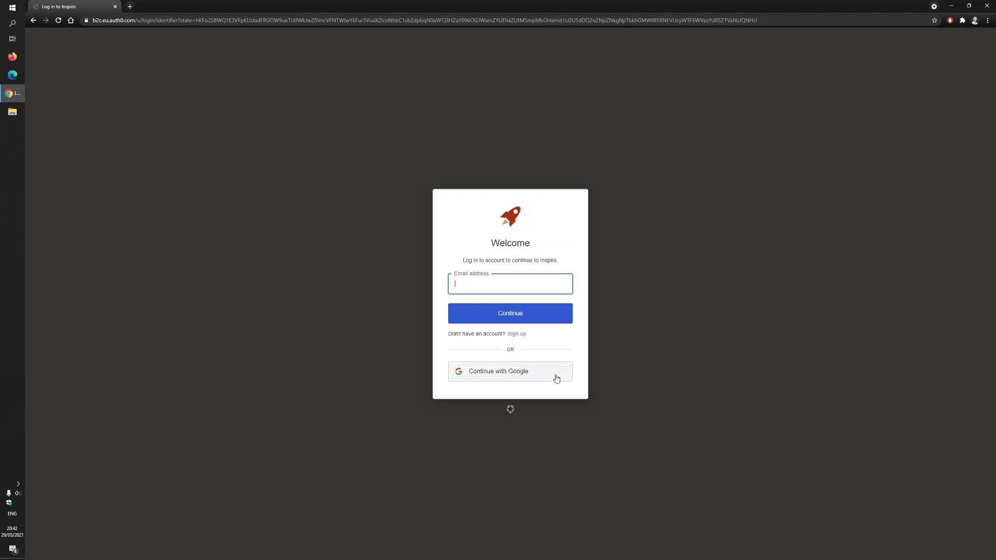
click(489, 373)
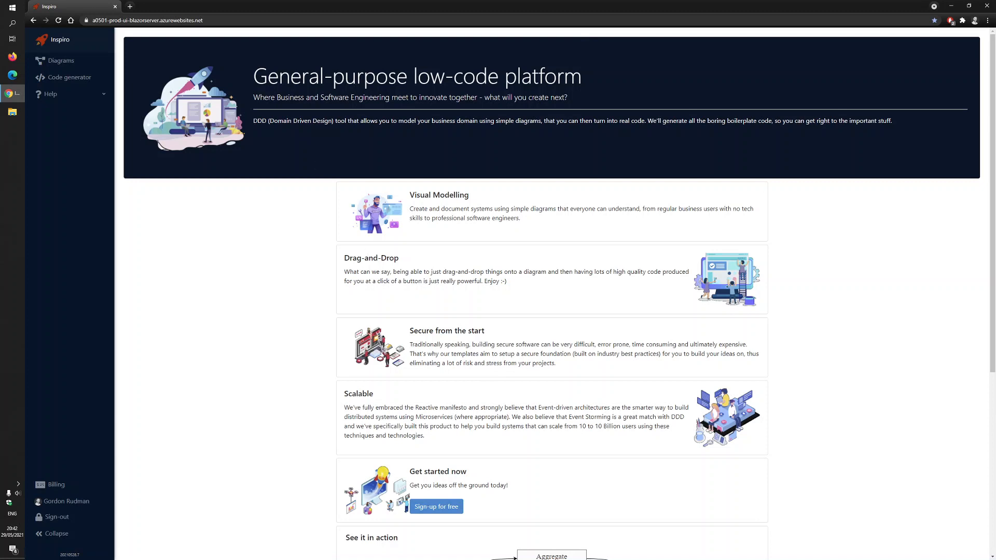
click(56, 65)
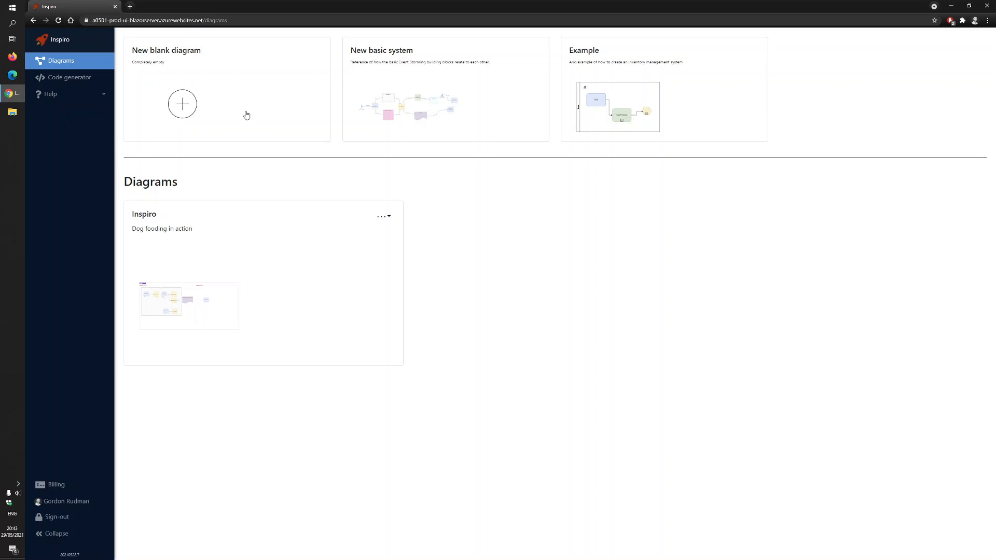
Create a blank diagram named "e-Commerce" with the description "How shopping happens" and an auto-generated thumbnail image
click(247, 115)
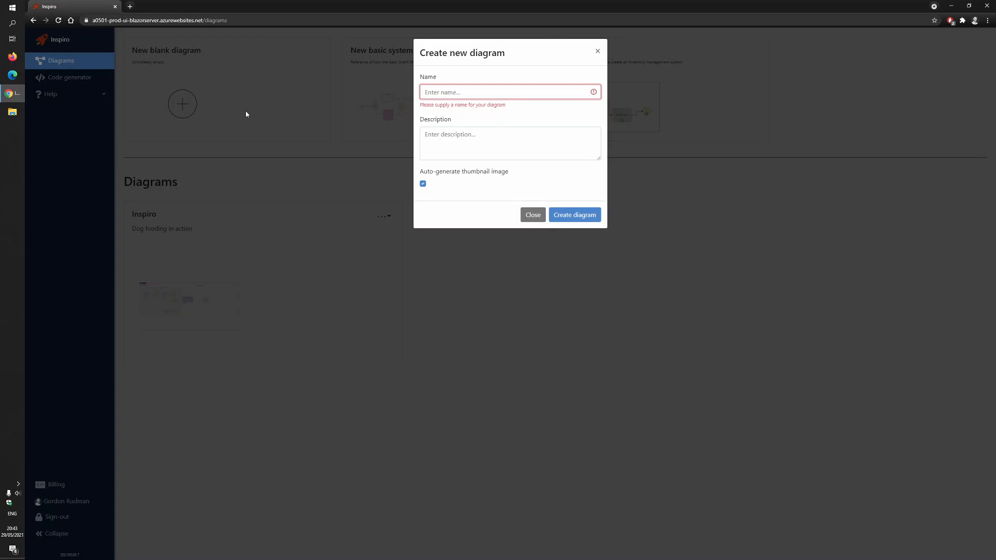
text(e)
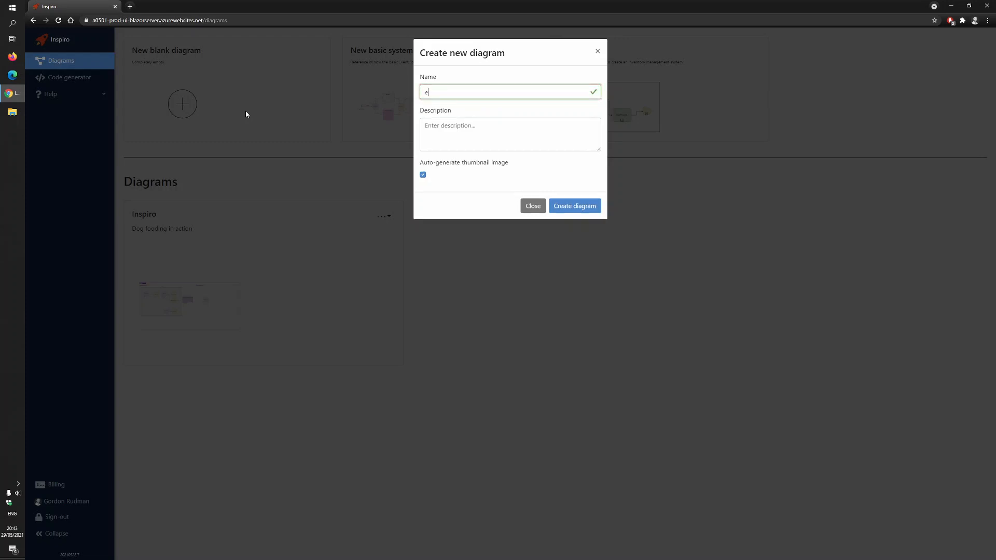
text(-C)
text(ommerce)
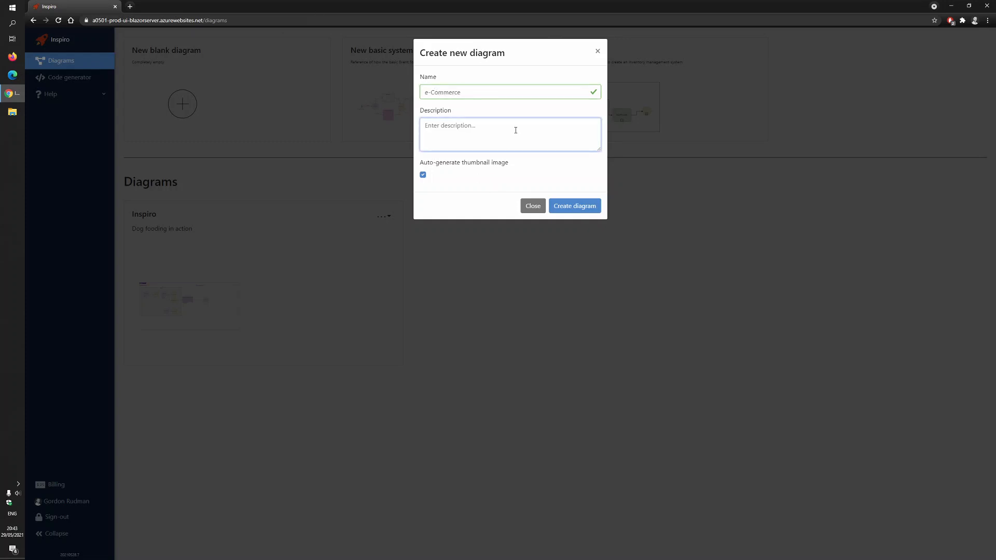
text(How shopping happens)
click(424, 176)
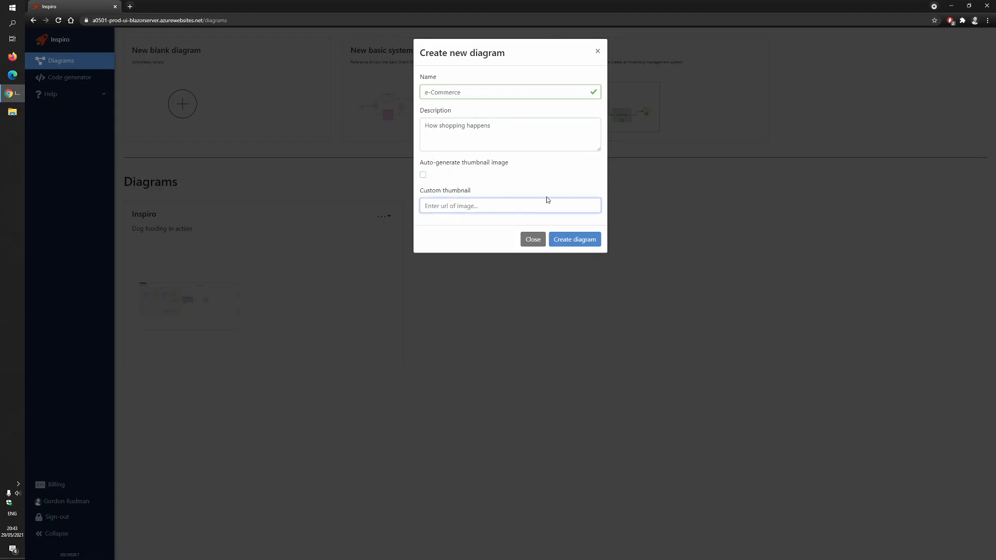
click(423, 175)
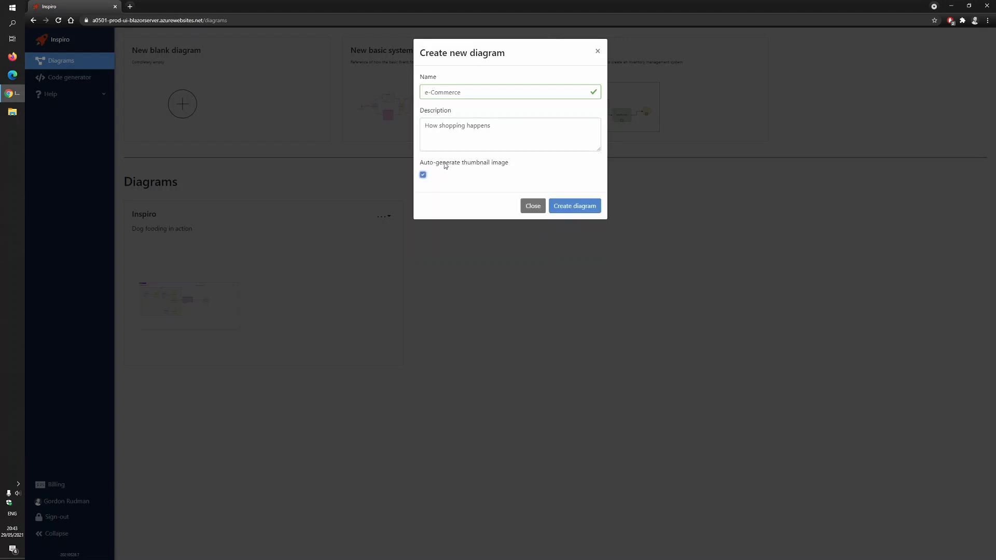
click(575, 207)
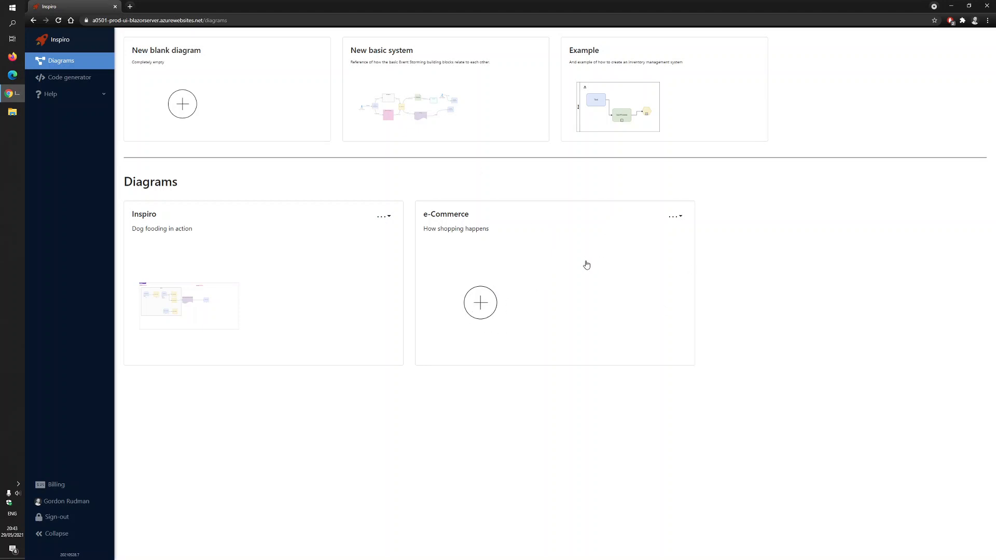
Review the e-Commerce diagram's metadata form and close it without making changes
click(676, 218)
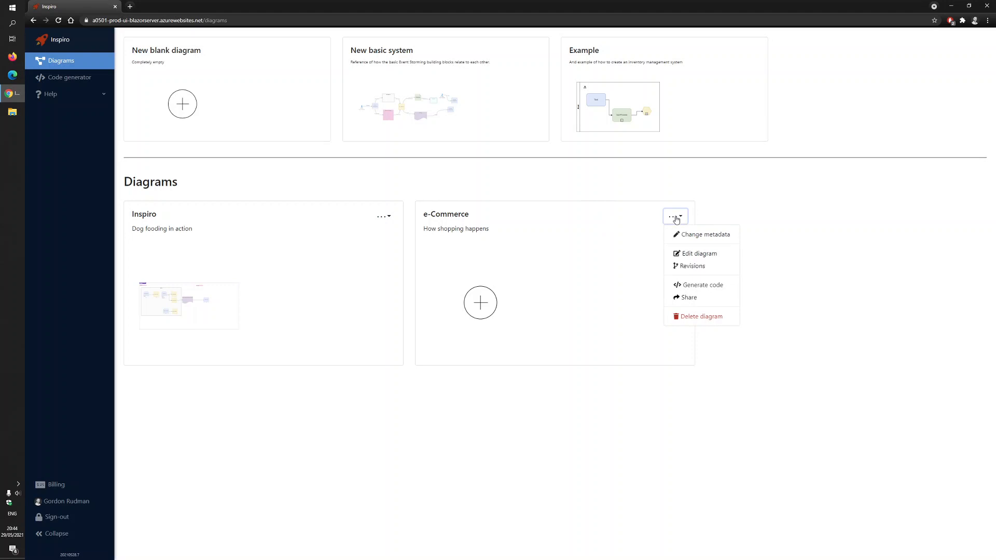
click(704, 235)
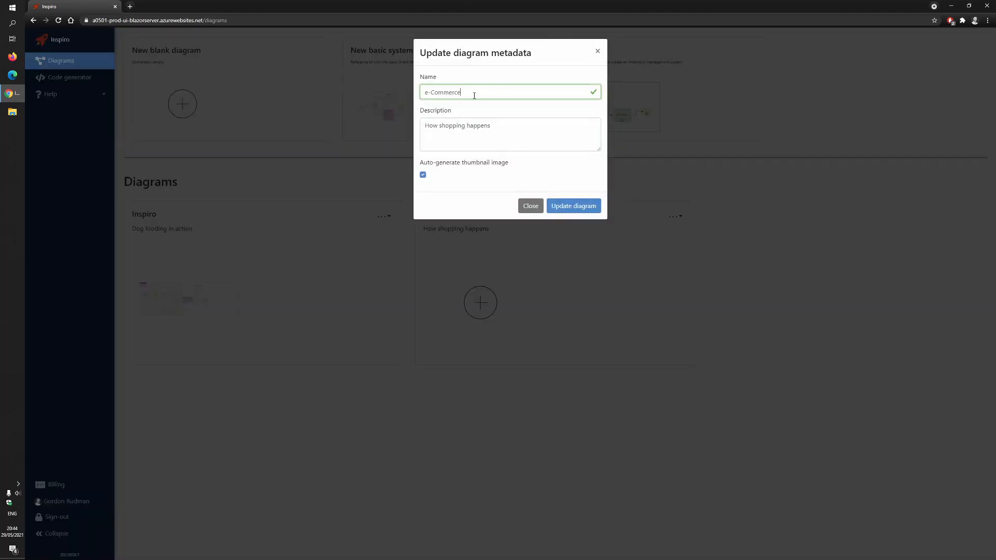
click(599, 53)
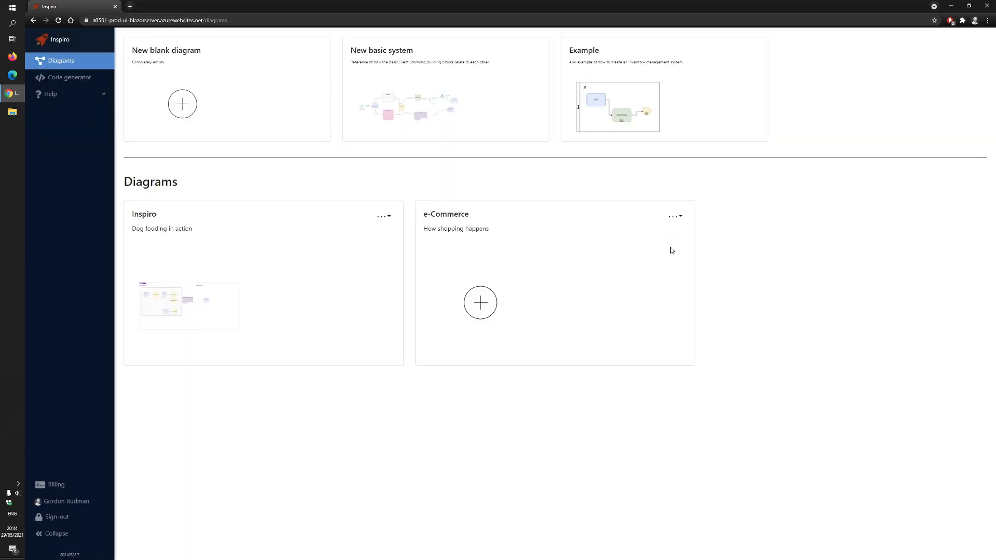
Open the e-Commerce diagram in the editor and expand the Basics shape category
click(675, 218)
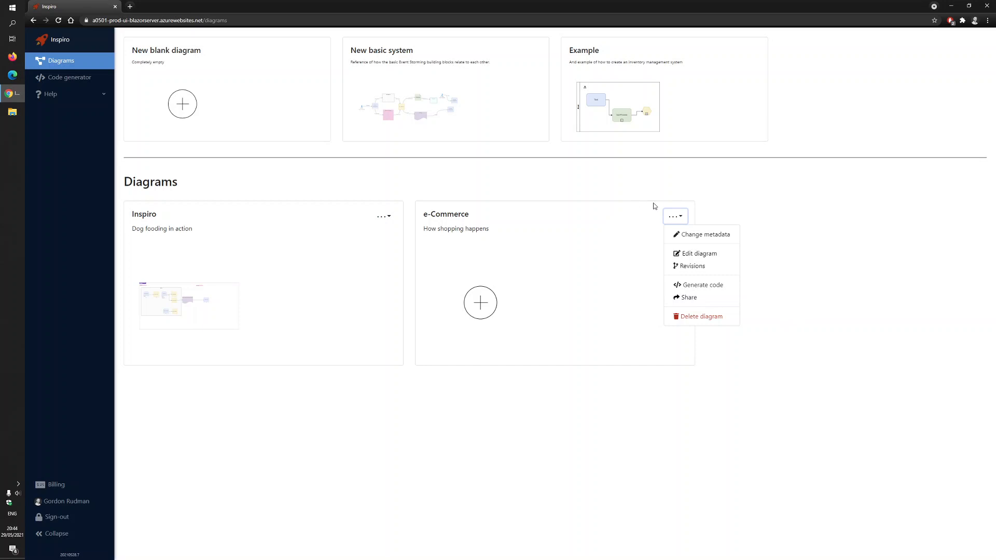
click(560, 190)
click(547, 299)
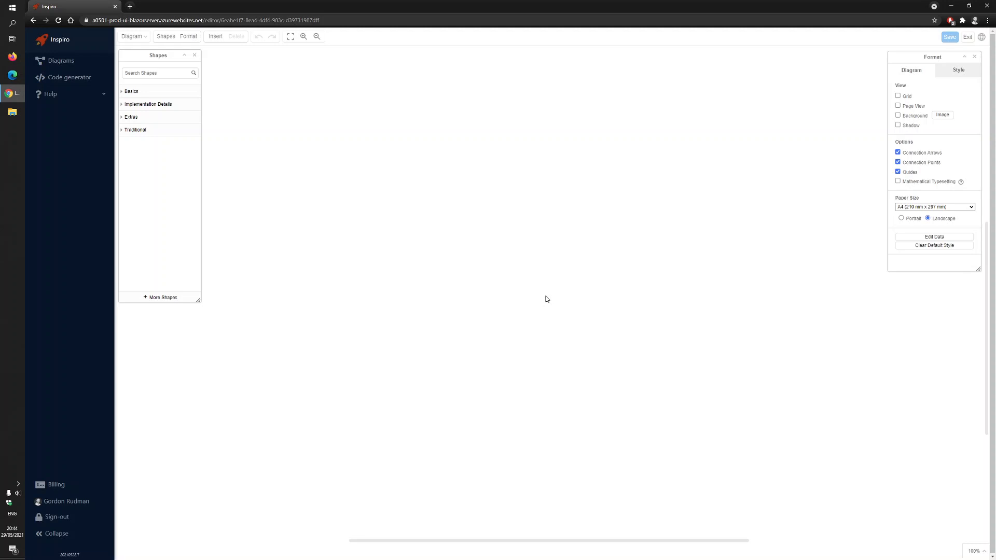
click(125, 91)
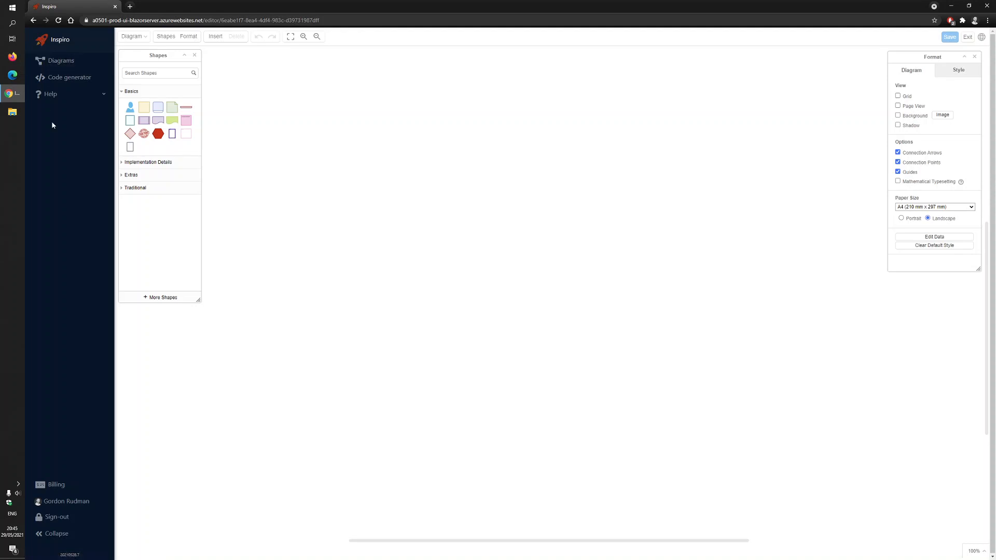
Browse the External resources help page and open the Examples page showing how Event Storming concepts relate
click(54, 40)
click(54, 94)
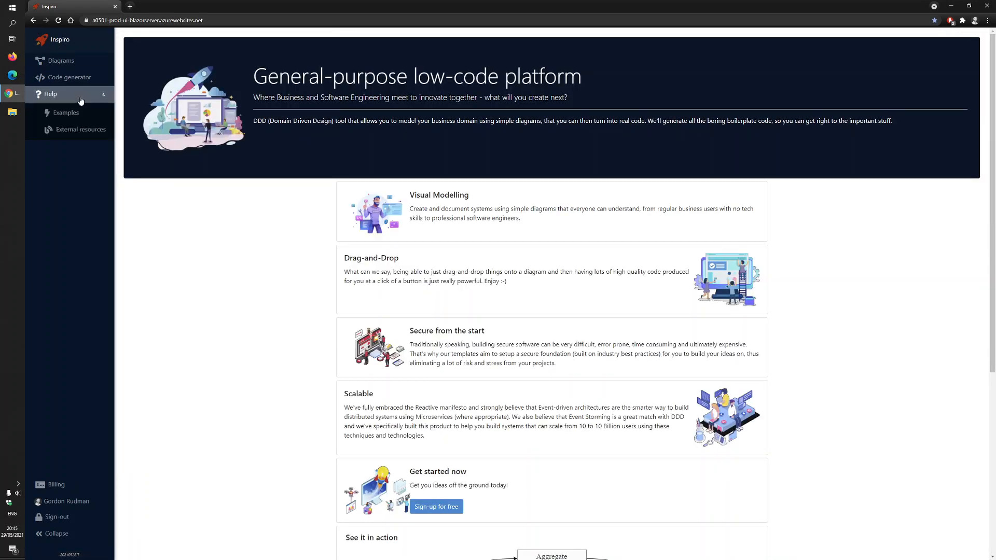
click(74, 137)
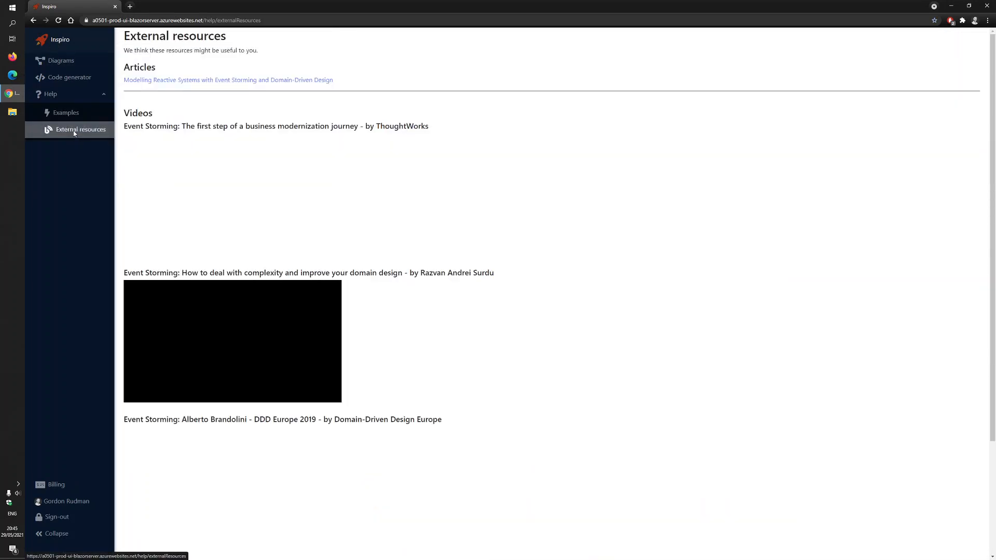
scroll(57, 116, down, 3)
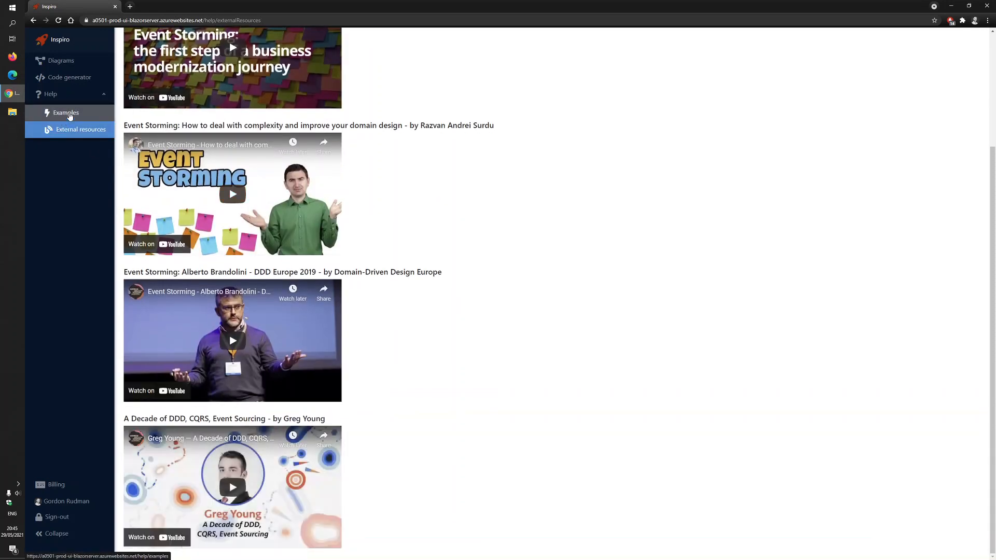
click(62, 112)
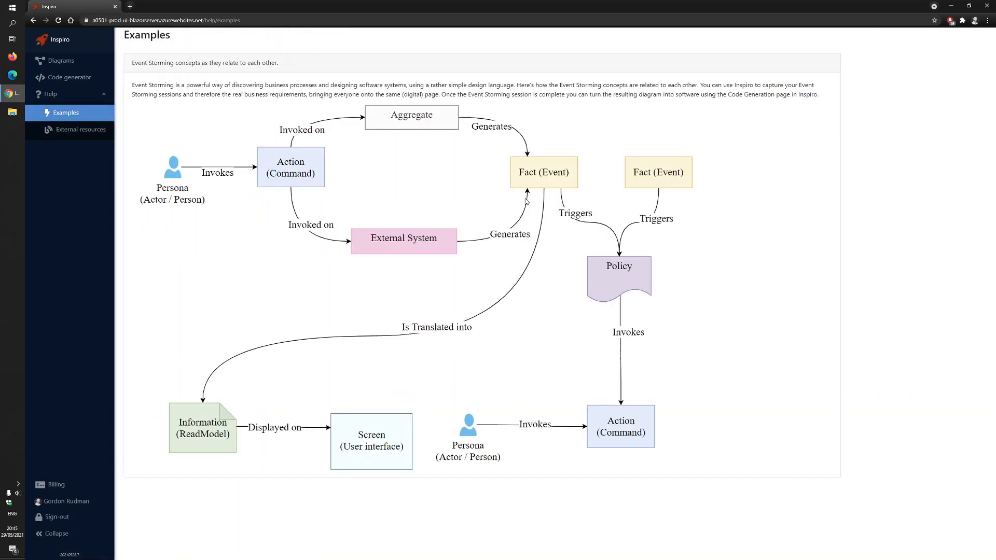
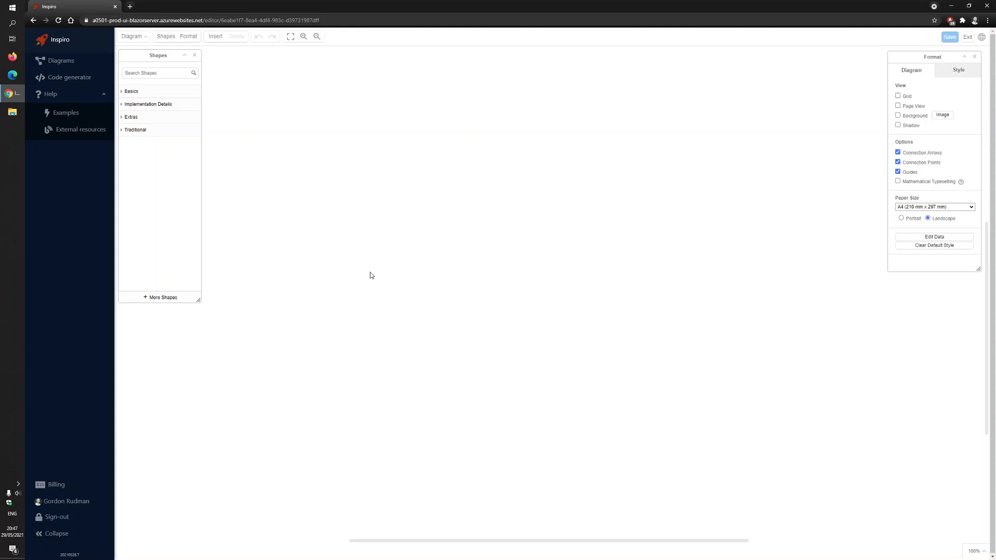
Insert the purple-bordered portrait frame from the Basics shapes and enlarge it to span most of the canvas
scroll(661, 261, down, 5)
drag(576, 540, 475, 518)
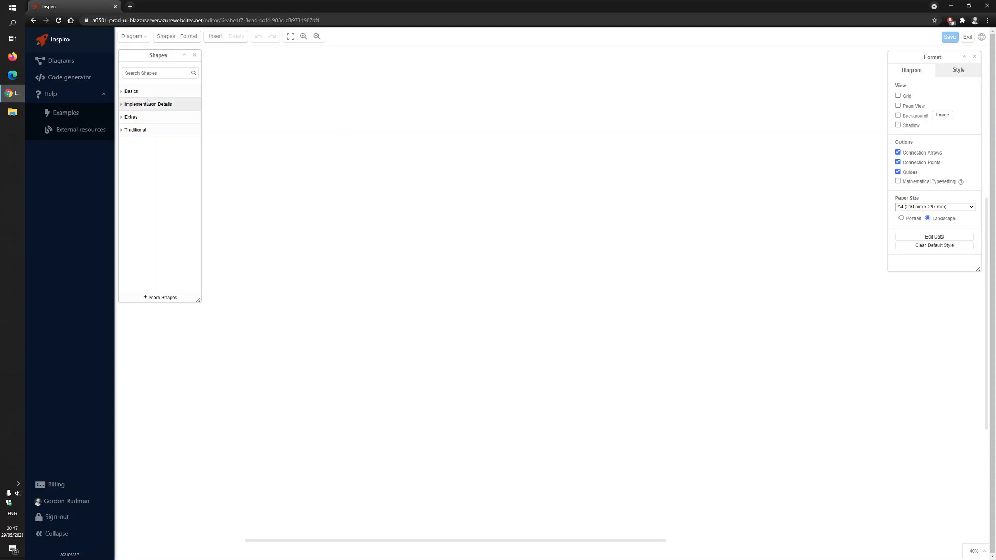
click(125, 93)
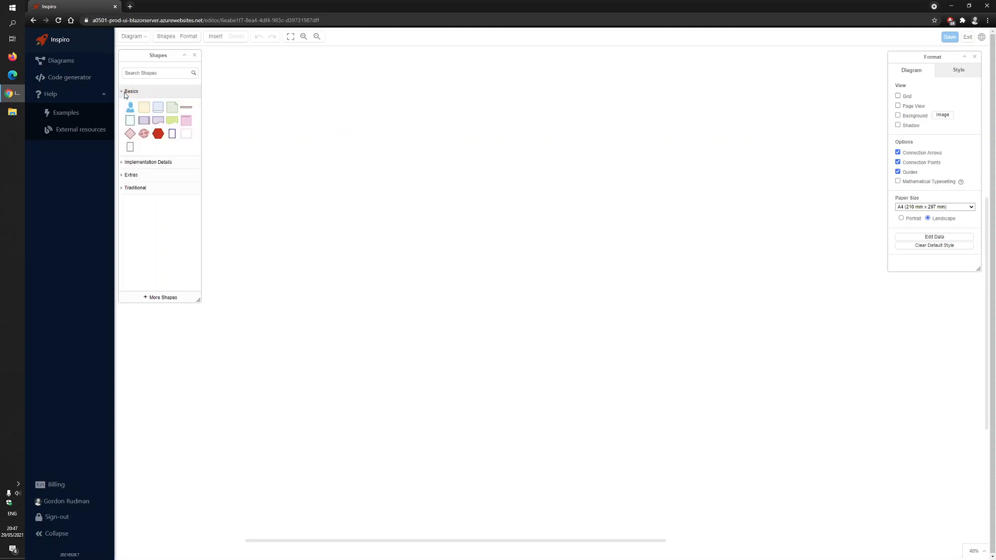
mouse_move(149, 108)
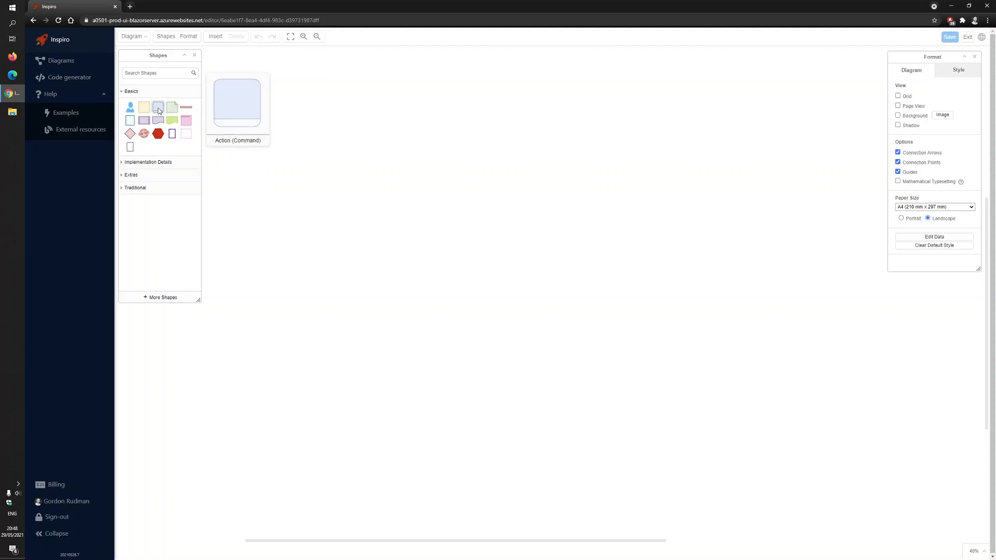
click(174, 134)
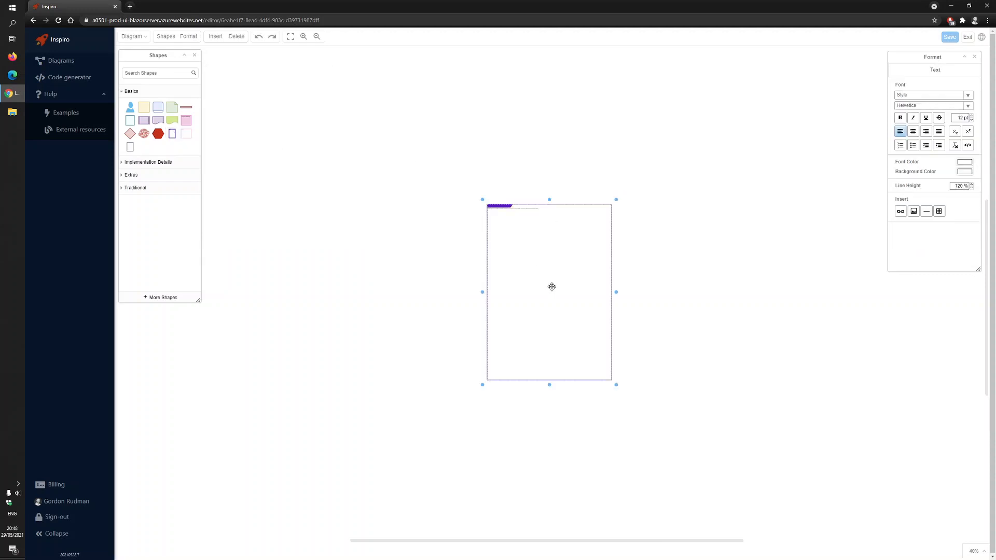
drag(614, 291, 977, 292)
drag(486, 295, 230, 292)
drag(601, 384, 602, 470)
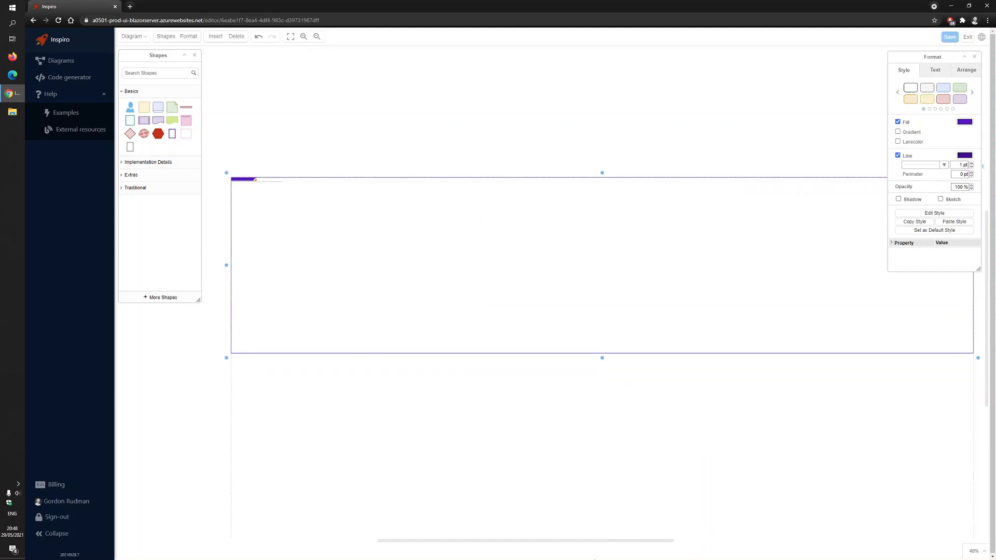
Delete the purple frame's placeholder description and title the frame "e-Commerce"
double_click(376, 256)
scroll(242, 101, up, 12)
scroll(342, 196, down, 3)
click(408, 251)
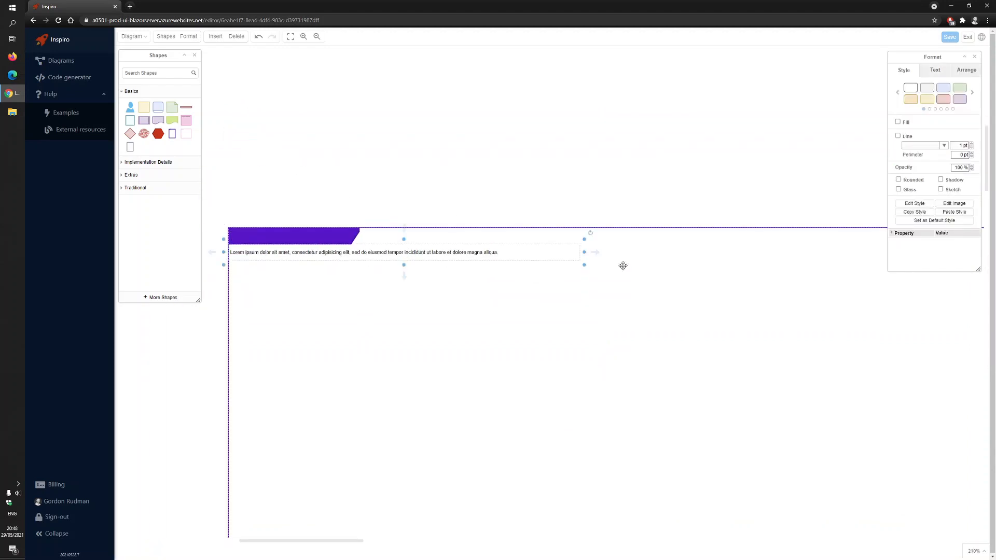
key(Delete)
double_click(390, 308)
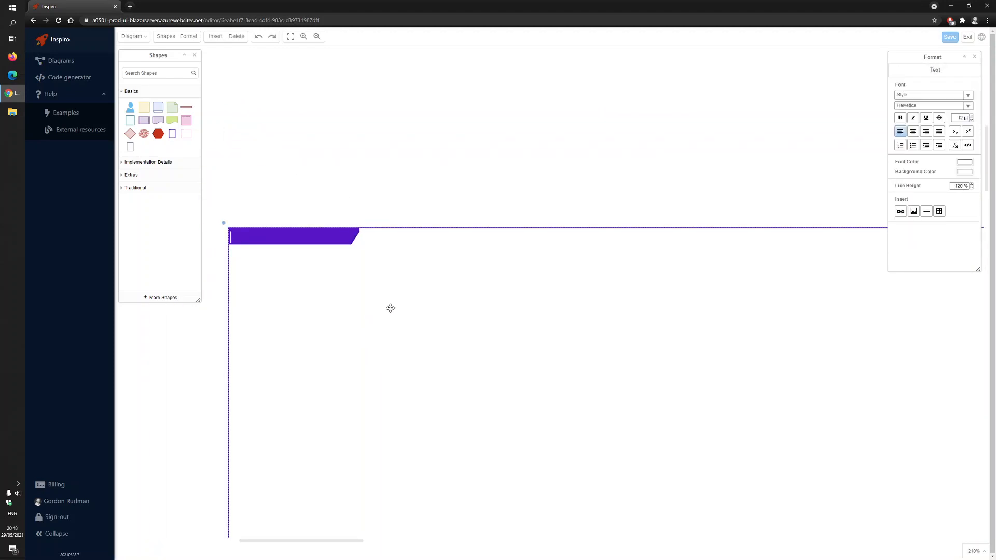
text(e-Commerce)
click(534, 213)
Insert a Context shape near the upper-left corner of the e-Commerce frame and title it "Sales"
scroll(441, 133, down, 3)
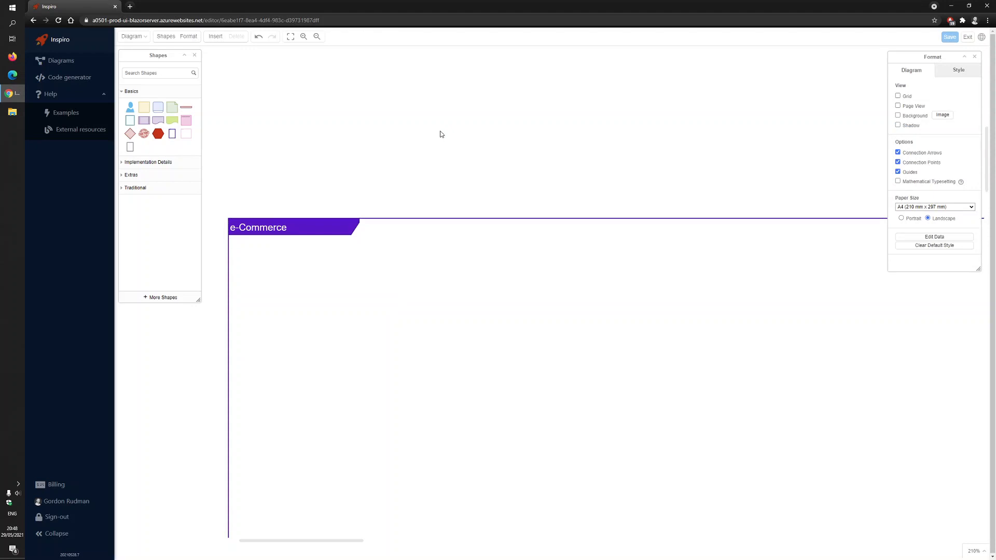
scroll(451, 117, down, 3)
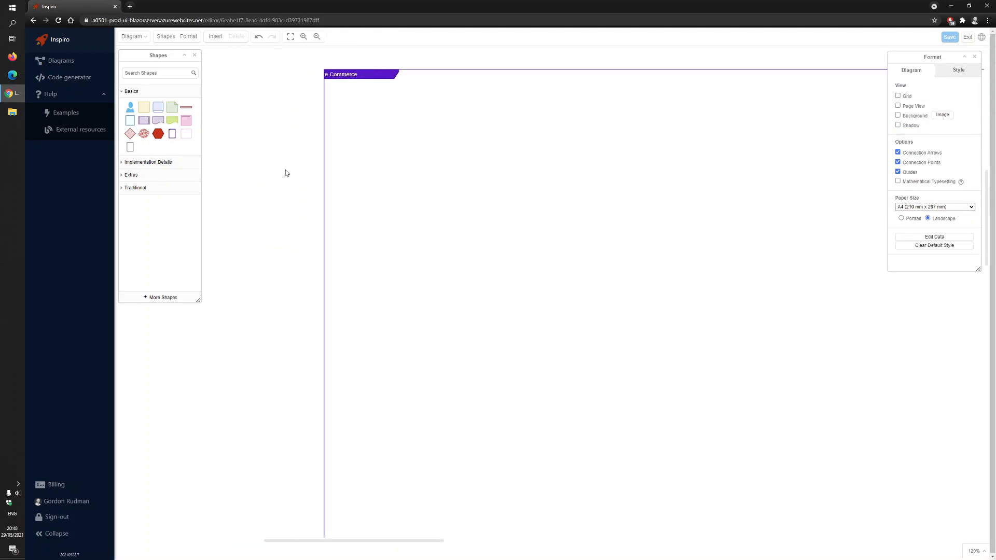
right_click(277, 147)
drag(301, 99, 219, 101)
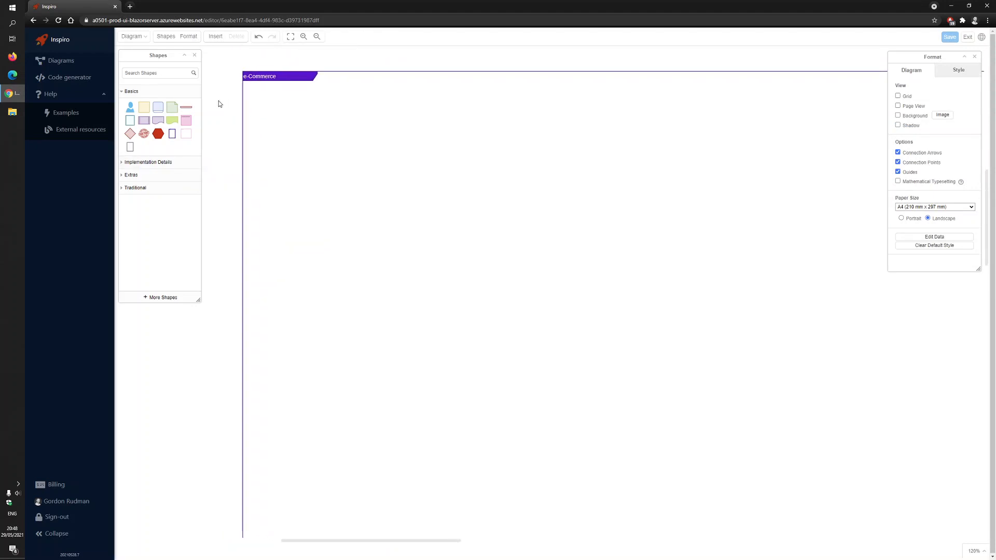
click(186, 134)
drag(514, 228, 444, 218)
double_click(445, 217)
text(Sales)
Delete the Sales context's placeholder description and shrink the context to a small box just under the e-Commerce title
click(411, 120)
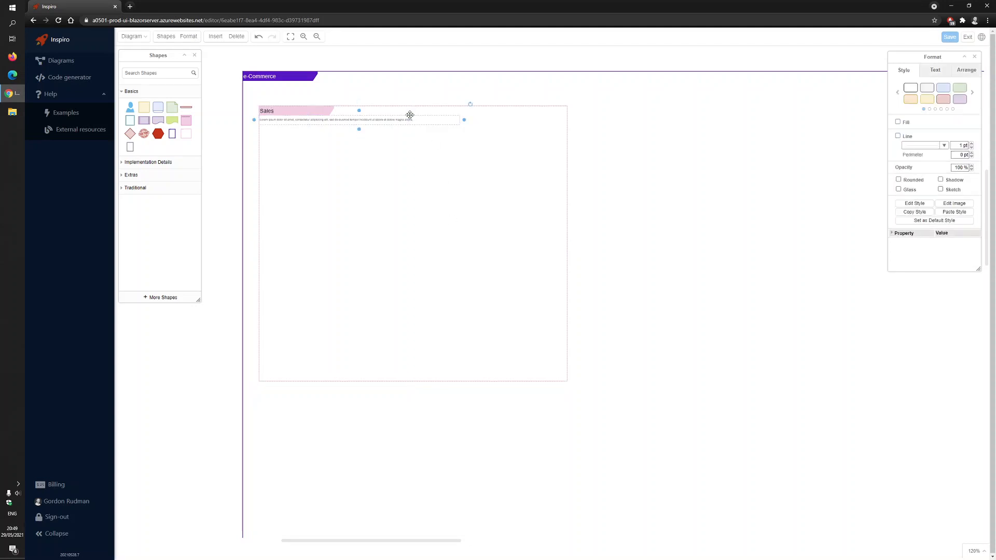
key(Delete)
click(514, 265)
drag(567, 382, 285, 101)
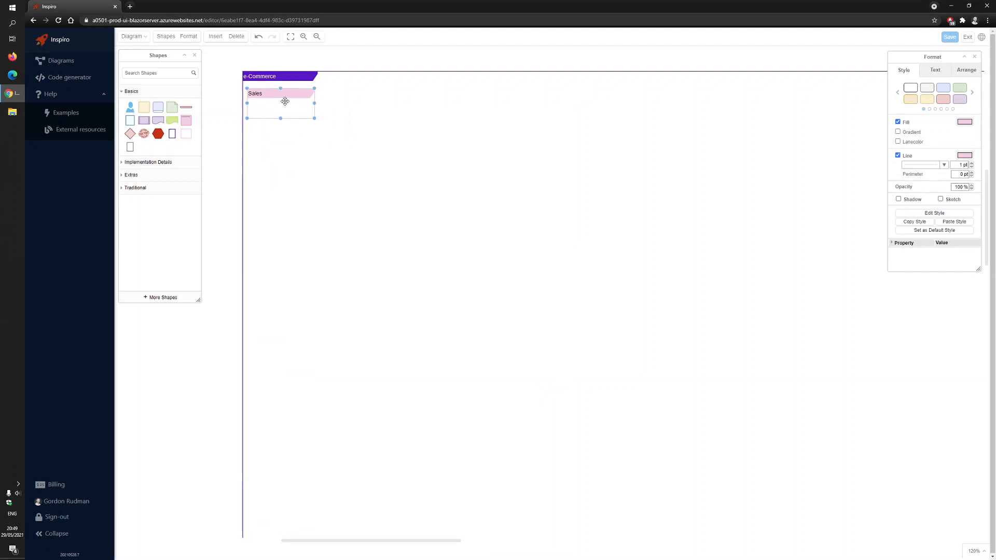
Insert another Context shape directly below Sales and title it "Warehouse"
click(186, 134)
drag(478, 218, 336, 193)
double_click(352, 247)
text(Ware)
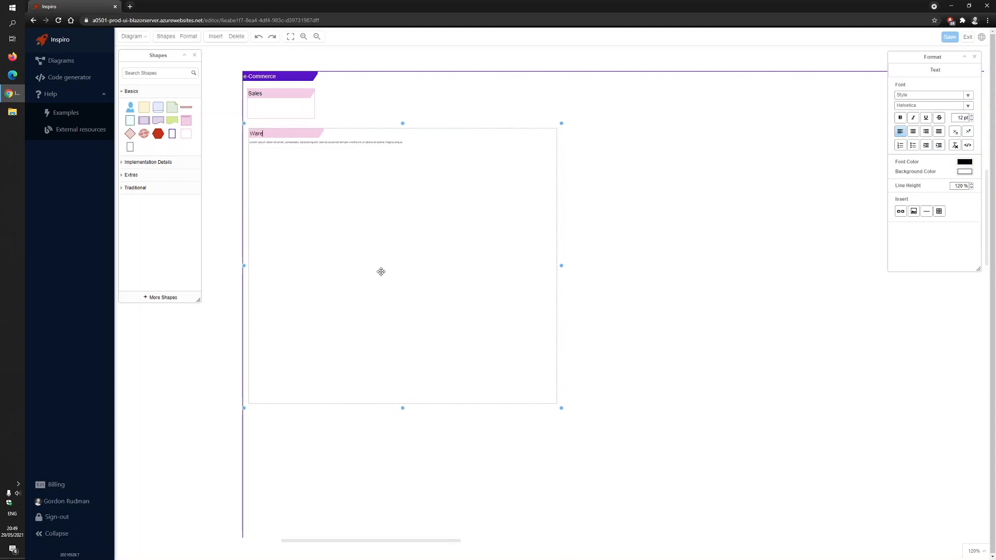
text(house)
click(387, 256)
Delete the Warehouse context's placeholder description and enlarge the context to fill about the left half of the e-Commerce frame
click(377, 143)
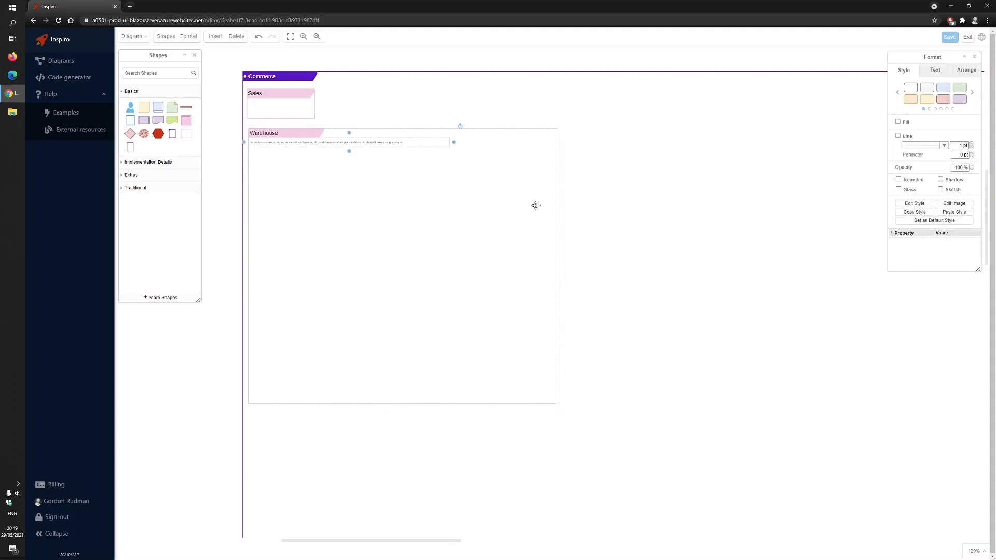
key(Delete)
click(439, 185)
drag(556, 404, 752, 529)
scroll(770, 294, up, 5)
scroll(782, 291, down, 7)
drag(776, 236, 78, 83)
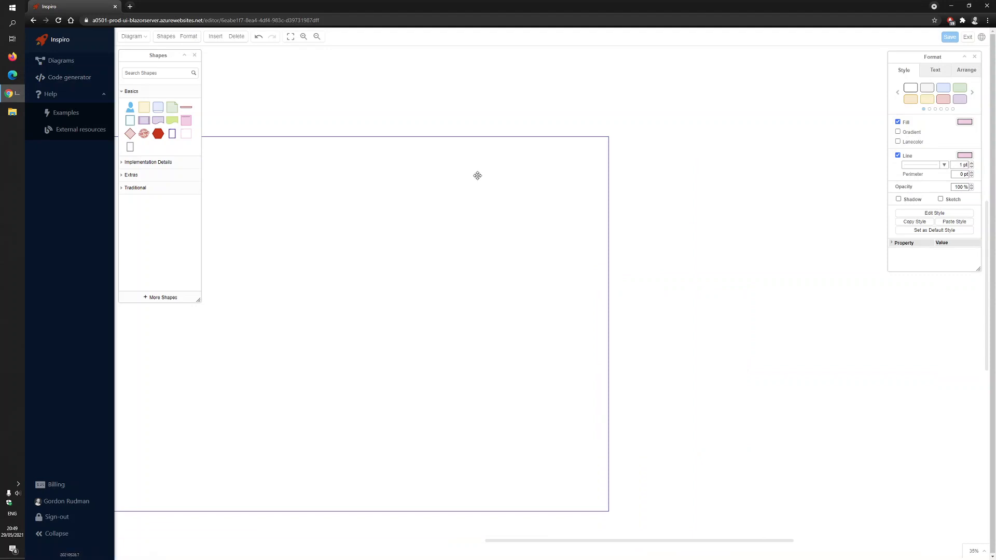
click(273, 88)
drag(273, 89, 534, 131)
click(295, 285)
drag(369, 362, 563, 534)
Insert a third Context shape and place it to the right of Warehouse inside the e-Commerce frame
click(208, 168)
click(184, 135)
drag(537, 304, 632, 254)
Title the third context "Purchasing" and delete its placeholder description
double_click(656, 206)
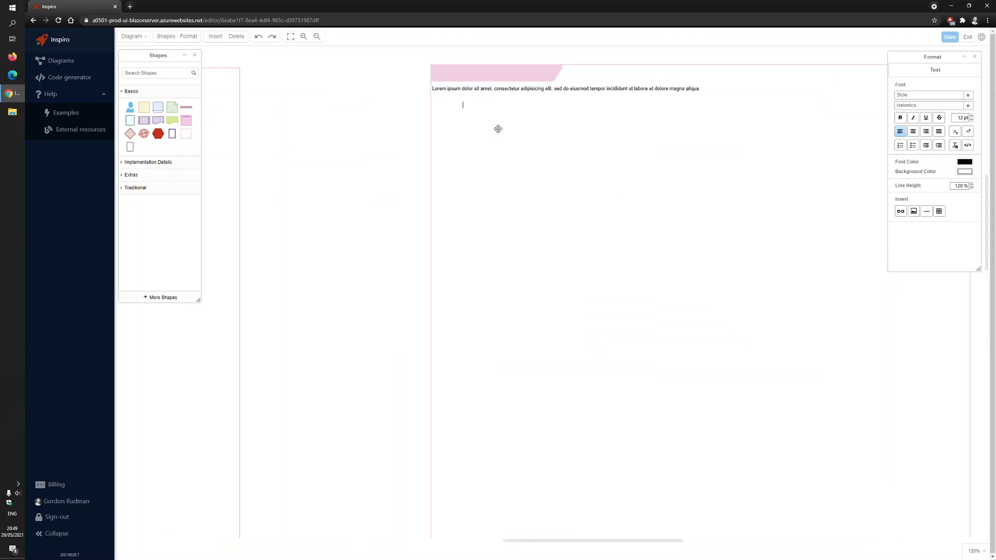
double_click(522, 183)
text(Pursc)
key(BackSpace)
text(chasing)
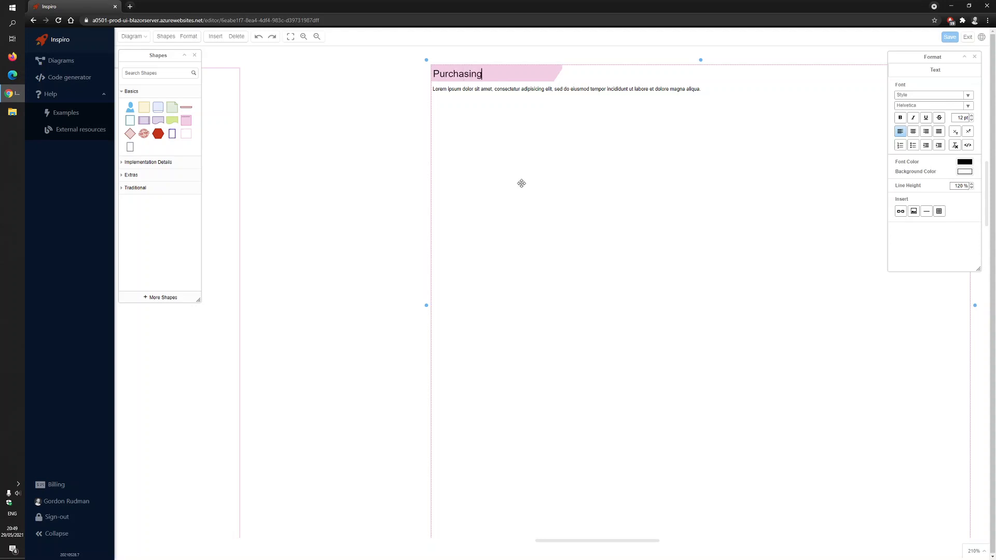
click(590, 90)
key(Delete)
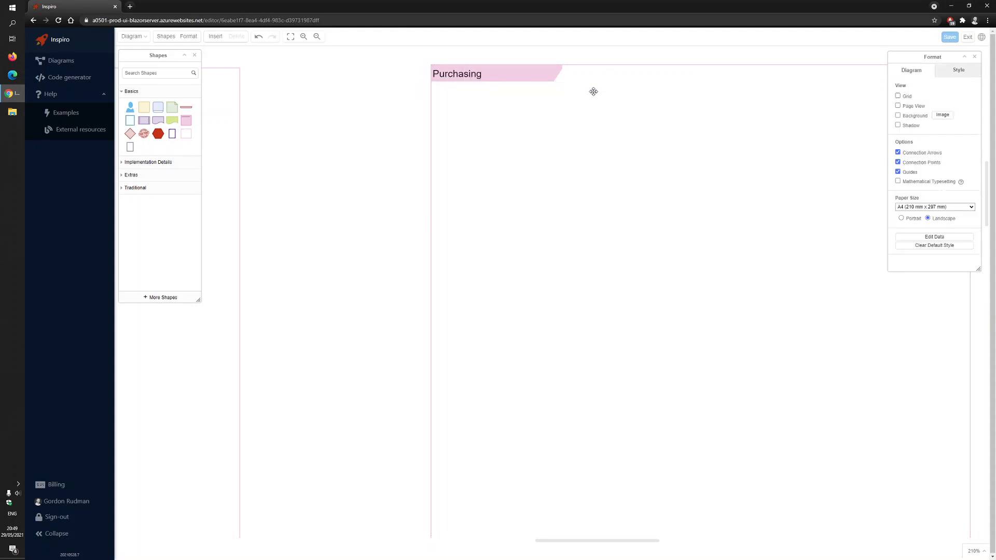
Place a person shape below the Warehouse title and label it "Warehouse controller"
scroll(430, 198, down, 5)
right_click(364, 74)
click(325, 74)
drag(286, 71, 992, 85)
right_click(992, 85)
drag(389, 83, 558, 84)
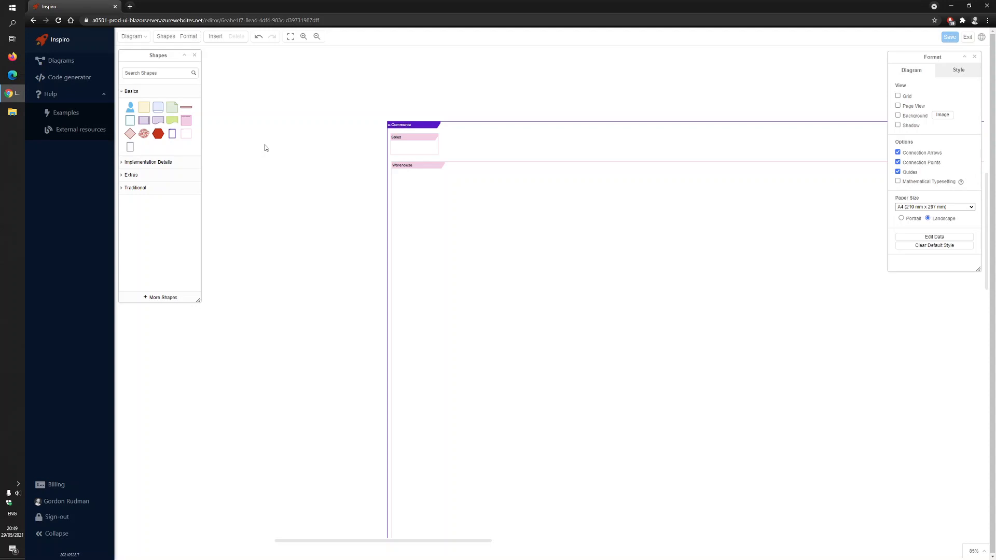
click(130, 106)
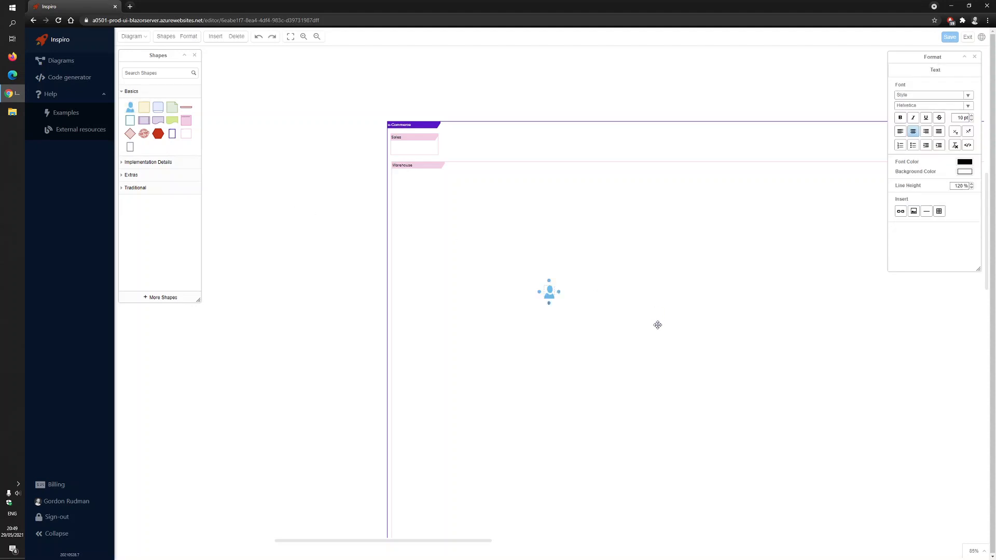
click(520, 257)
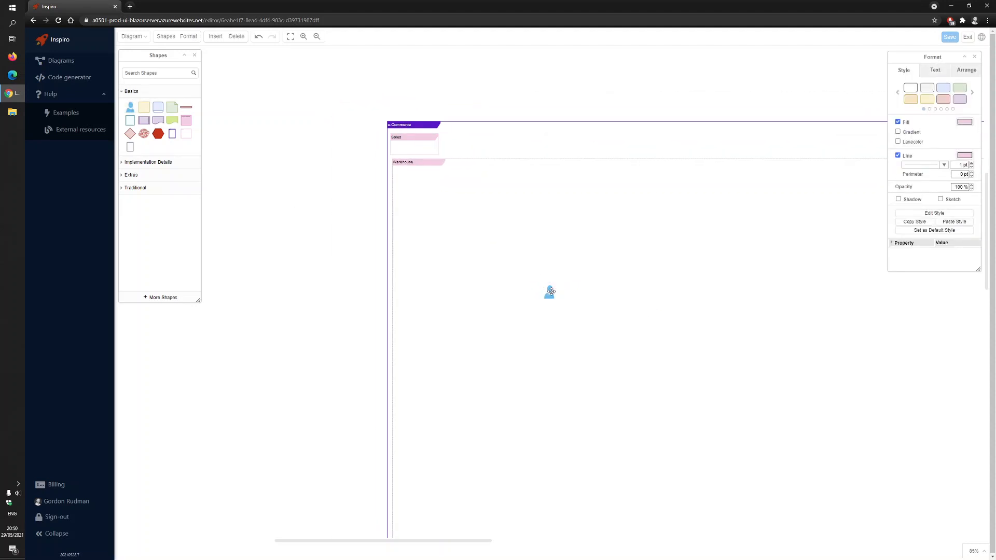
drag(551, 291, 426, 186)
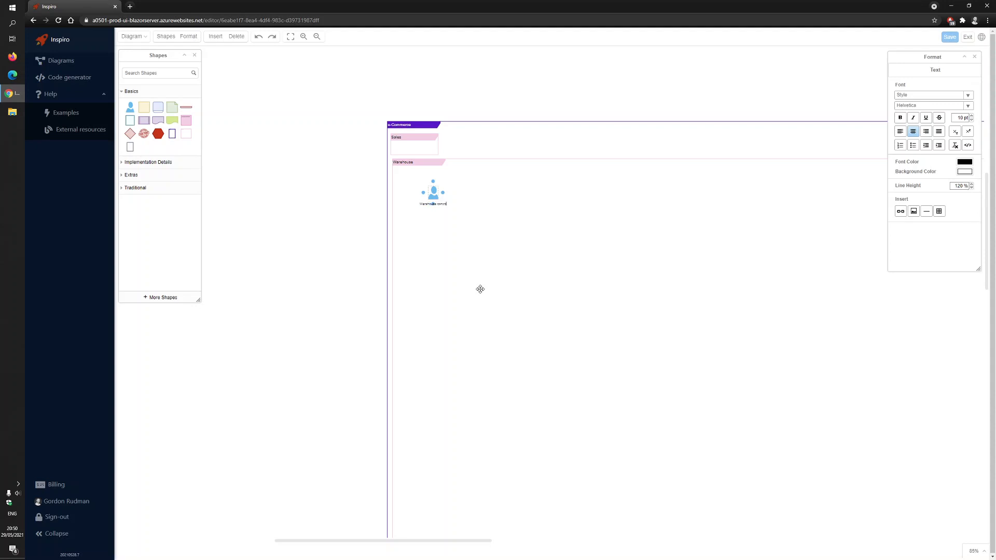
click(332, 183)
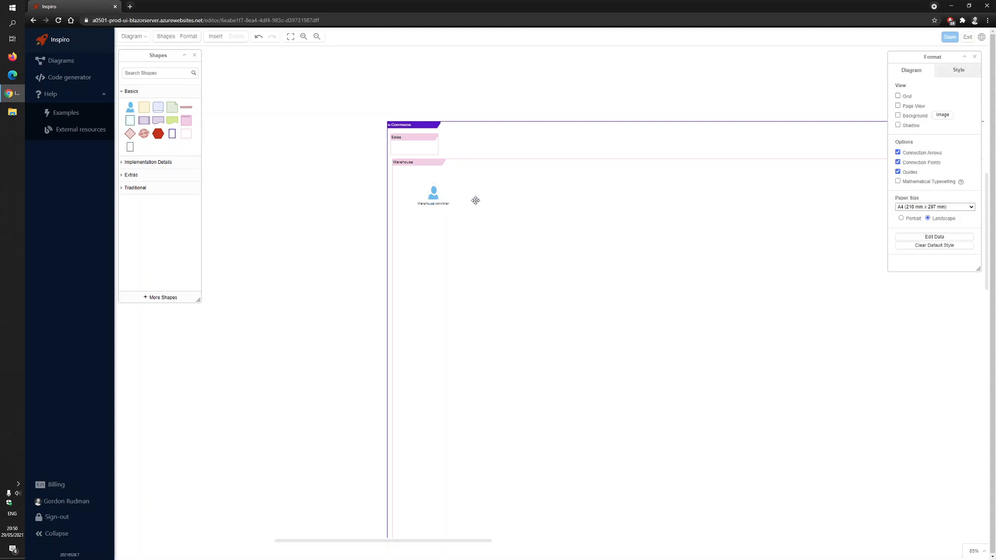
Insert the blue rounded shape from Basics below the Warehouse controller and label it "Receive Product"
scroll(470, 205, up, 5)
scroll(449, 176, down, 1)
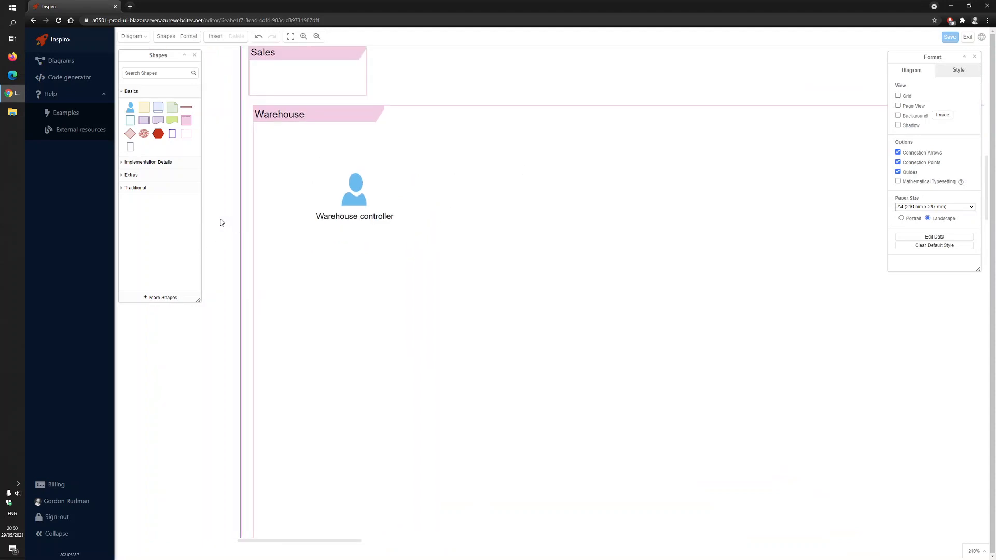
click(160, 111)
drag(561, 278, 452, 302)
double_click(452, 302)
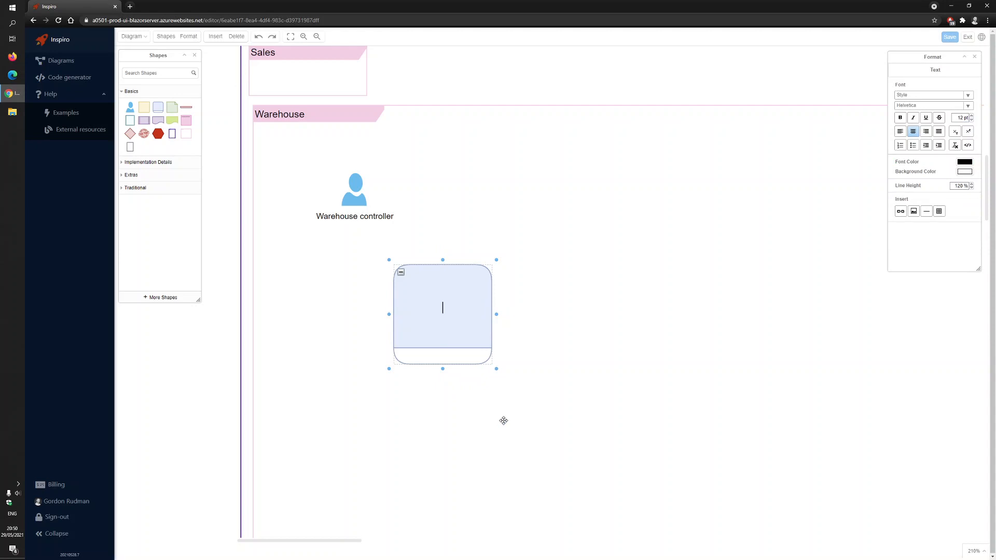
text(Re)
text(d)
text(eive )
text(Produ)
text(ct)
click(584, 214)
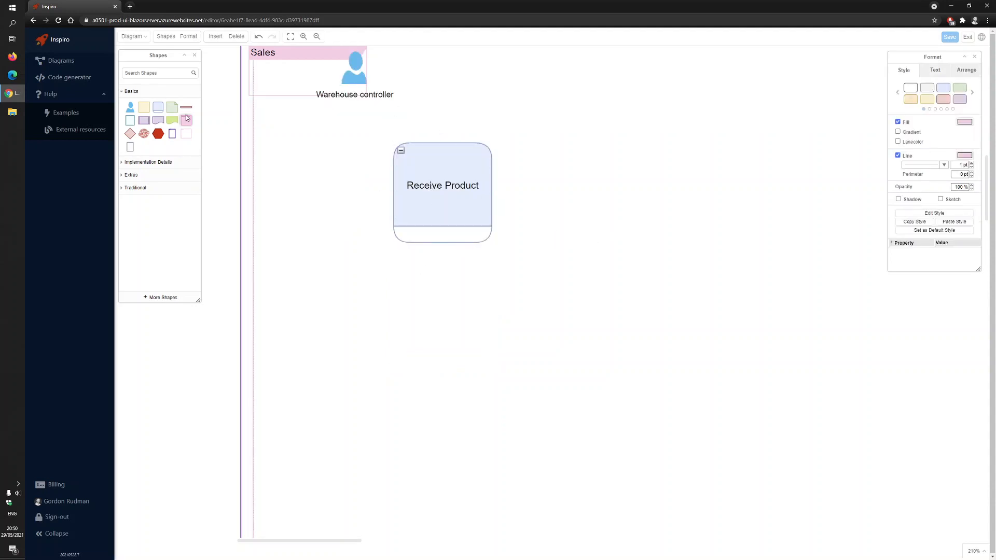
Insert the yellow square shape from Basics to the right of Receive Product and label it "Product received"
drag(144, 107, 550, 144)
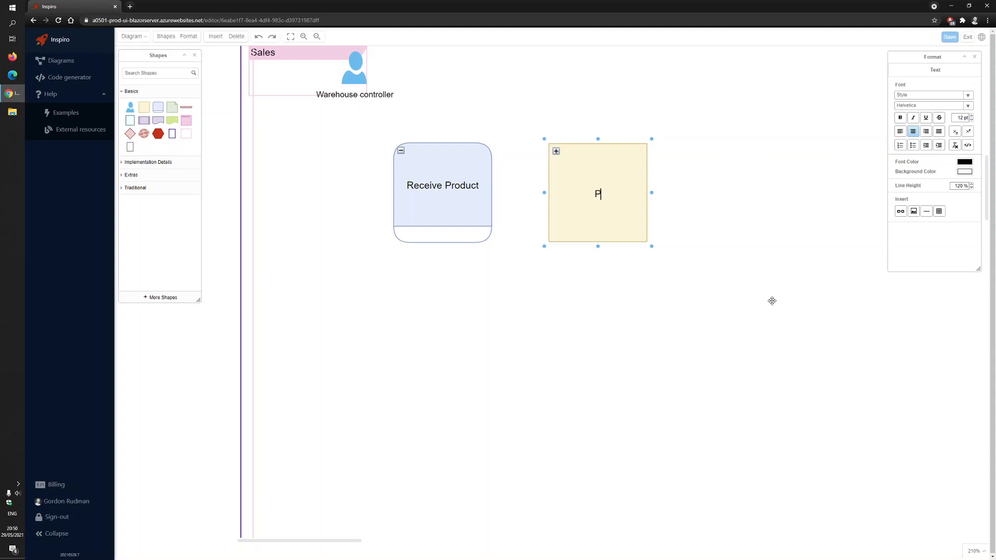
text(roduct received)
click(494, 327)
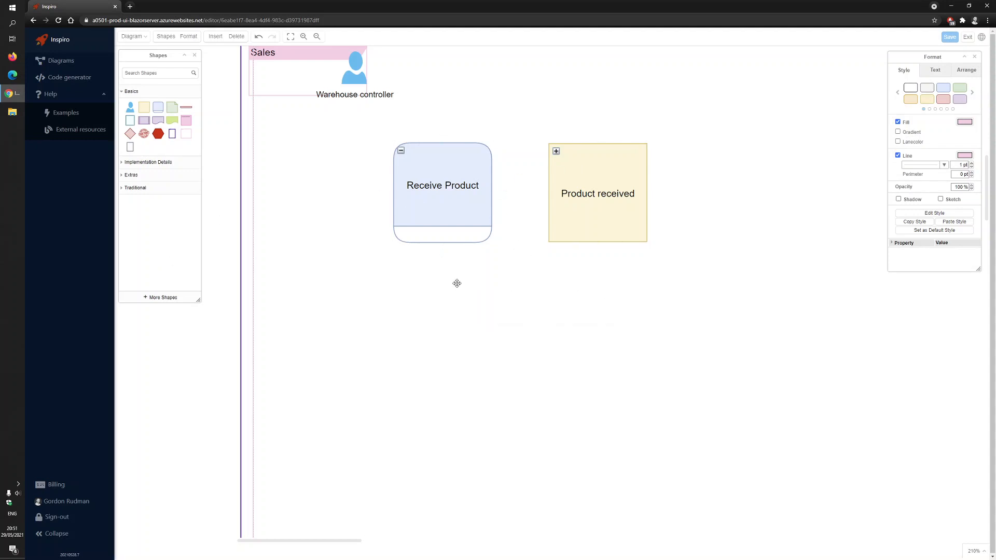
Shift Receive Product and Product received to the left and connect the first to the second with an arrow
click(440, 184)
drag(419, 185, 343, 185)
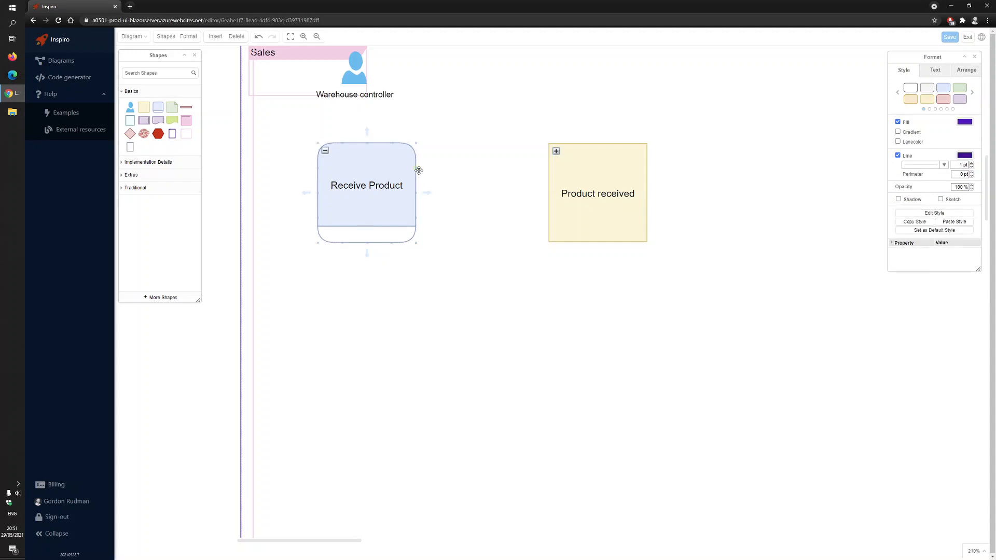
drag(416, 167, 500, 188)
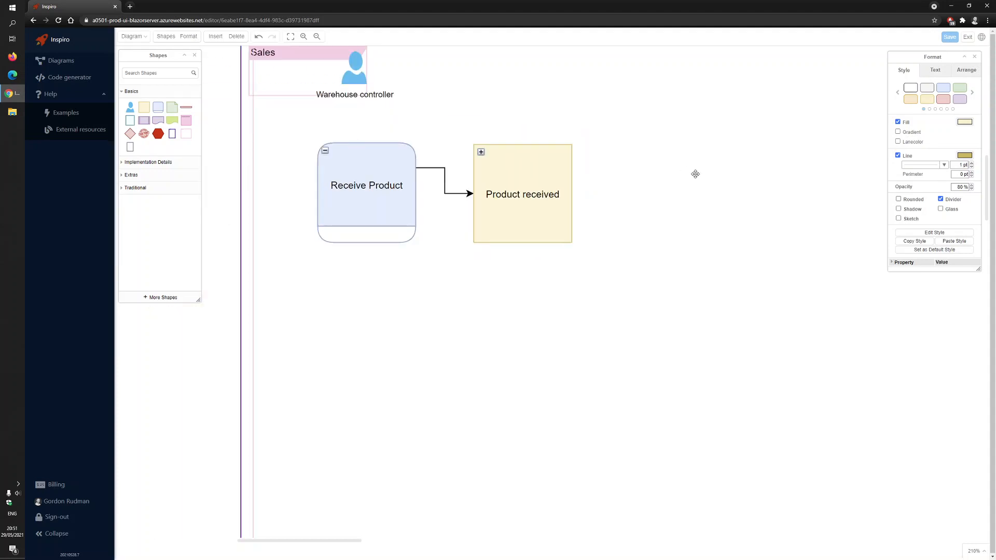
Insert a second blue rounded shape to the right of Product received, level with it
scroll(695, 175, down, 3)
click(294, 171)
drag(648, 197, 651, 211)
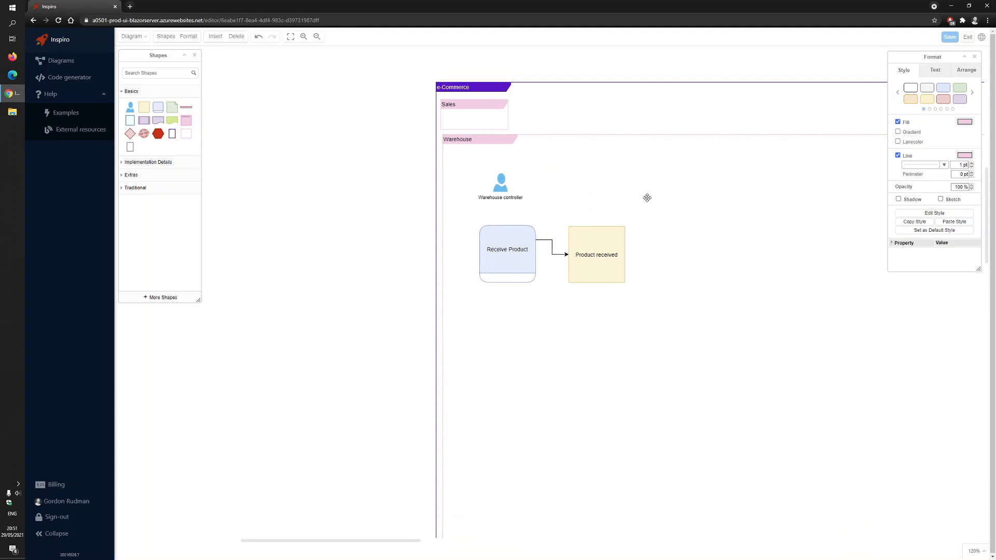
click(379, 193)
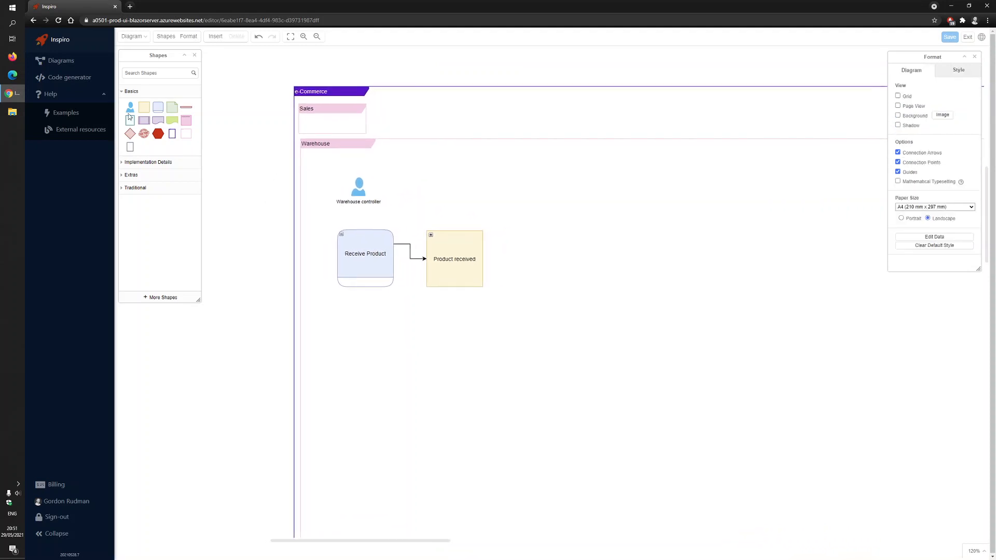
click(158, 107)
drag(549, 291, 561, 257)
double_click(546, 267)
Connect the Warehouse controller to Receive Product with an arrow
click(357, 204)
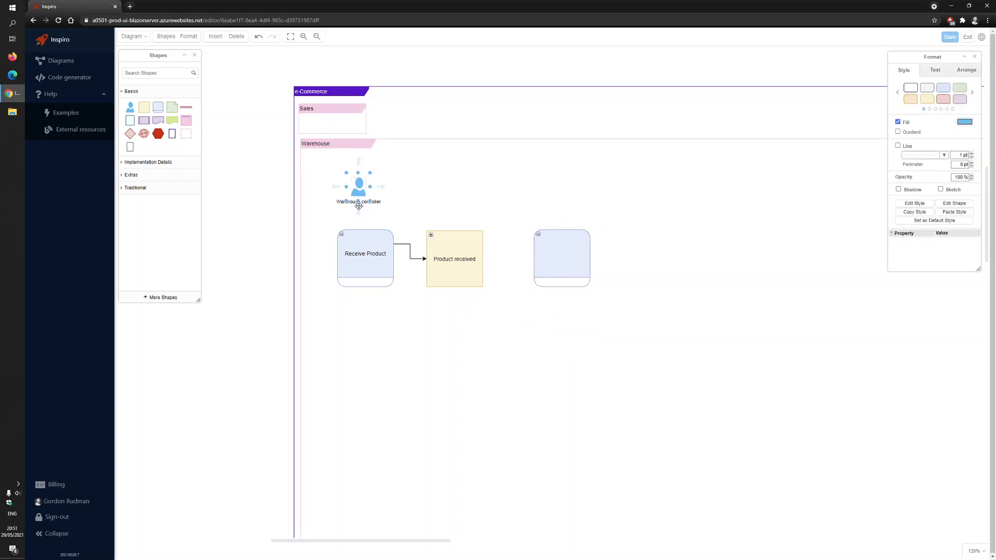
click(360, 208)
drag(358, 207, 365, 246)
Connect the Warehouse controller to the unlabelled blue shape with a second arrow
click(364, 193)
click(356, 188)
click(356, 188)
click(361, 188)
click(358, 187)
click(359, 188)
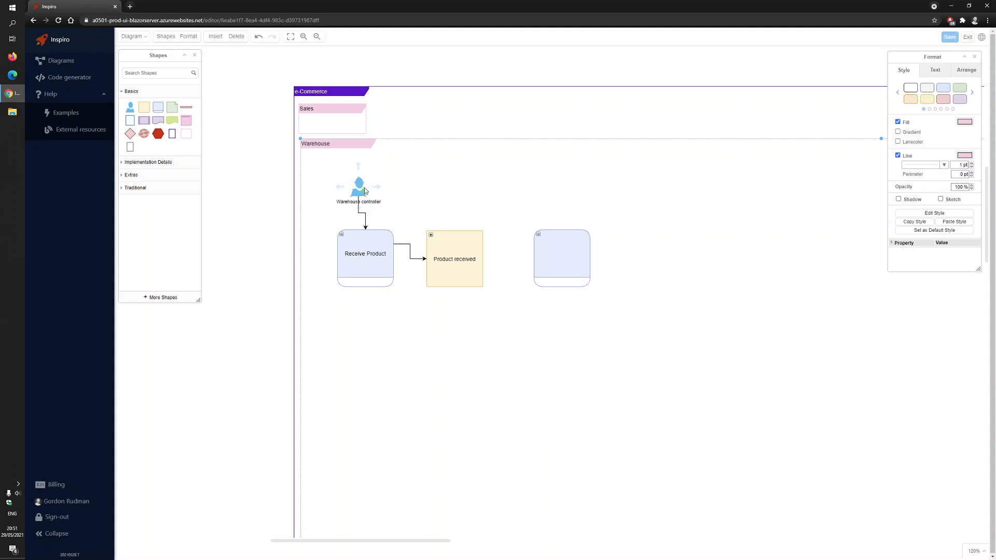
drag(359, 183, 545, 234)
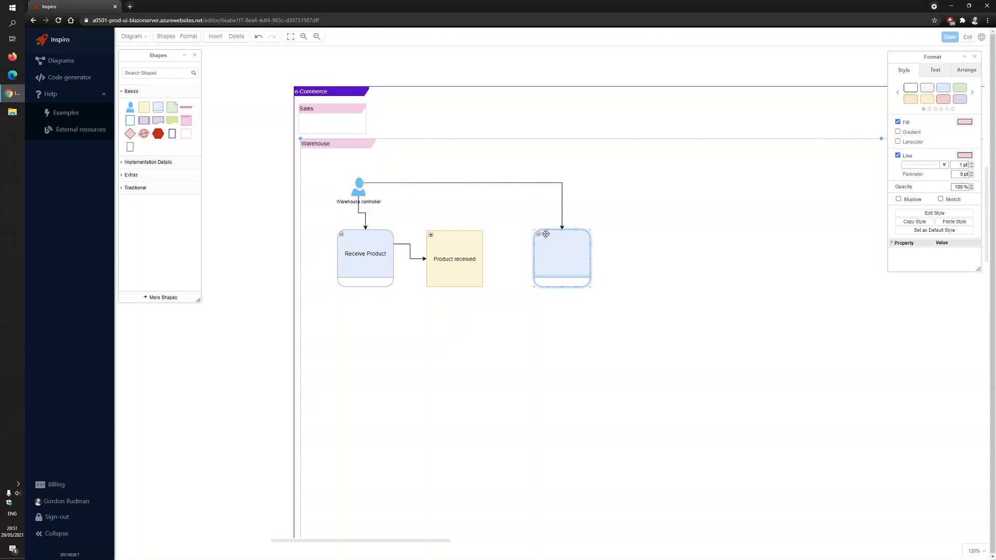
Delete the arrow running from the Warehouse controller to the unlabelled blue shape
double_click(566, 258)
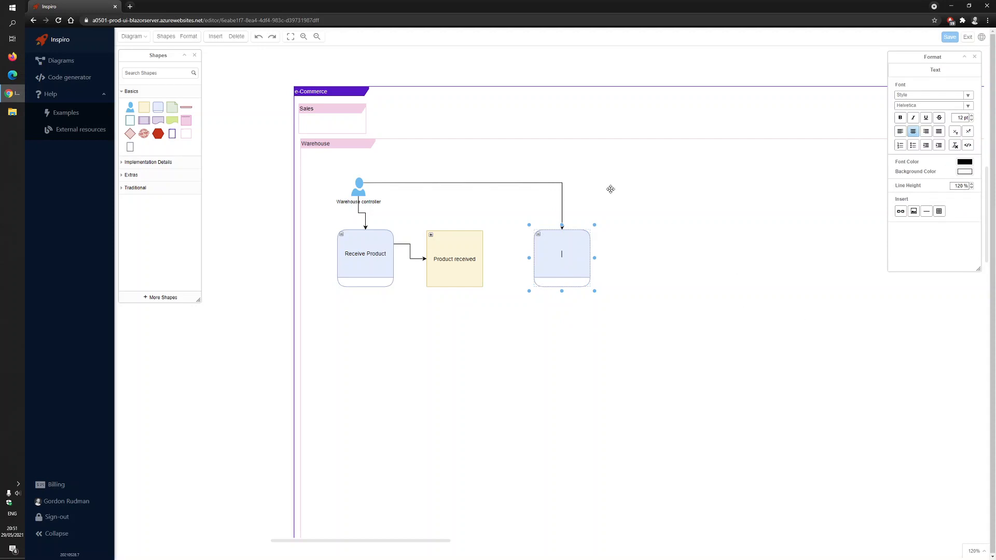
click(473, 184)
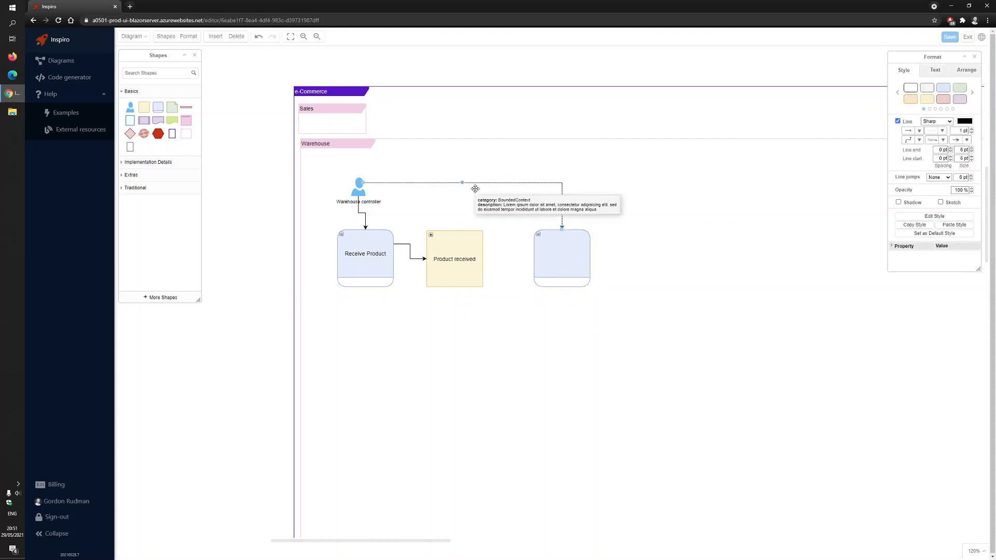
key(Delete)
Label the empty blue shape in the Warehouse context "Ship product"
click(349, 122)
click(542, 162)
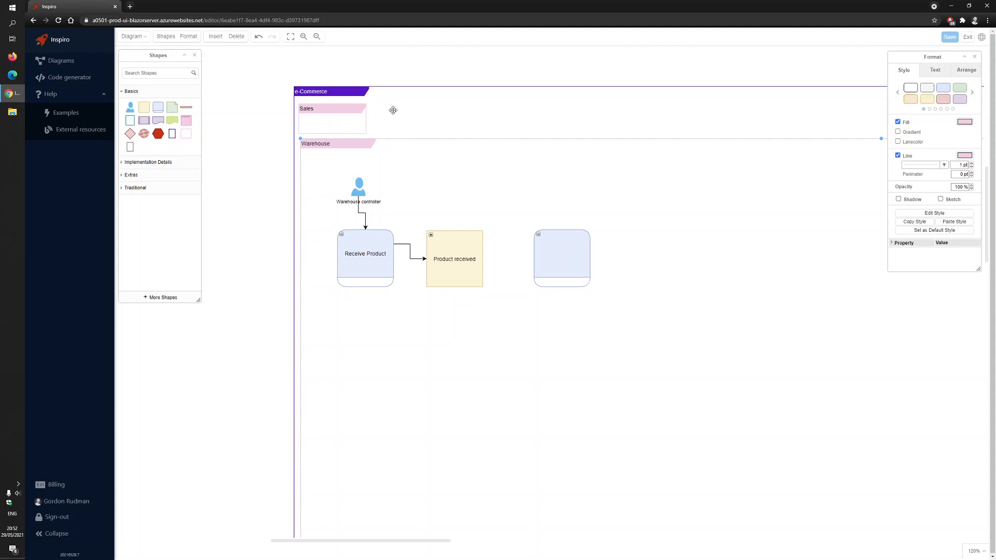
double_click(556, 253)
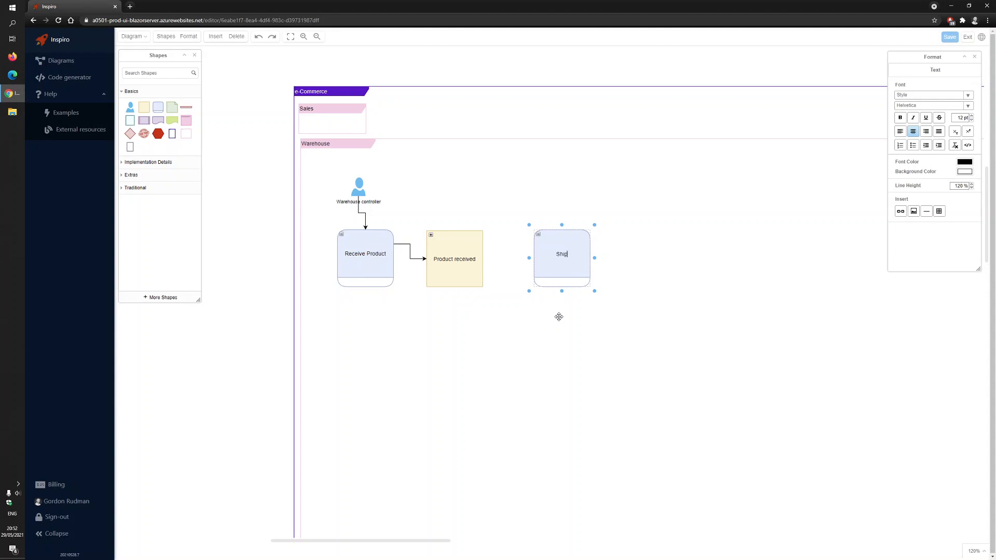
text(Ship product)
Insert a yellow event shape to the right of Ship product, level with it, and label it "Product shipped"
click(144, 107)
drag(545, 296, 627, 264)
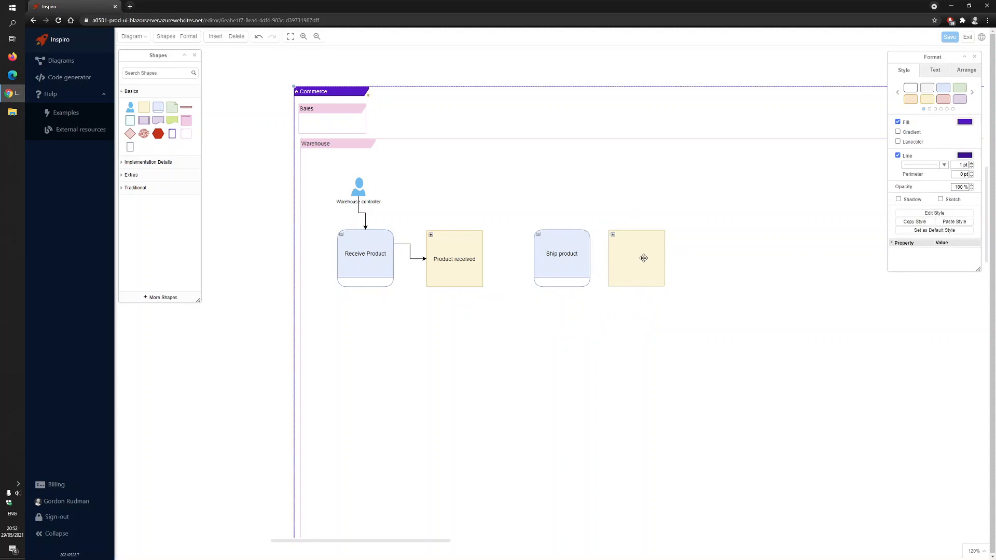
double_click(644, 258)
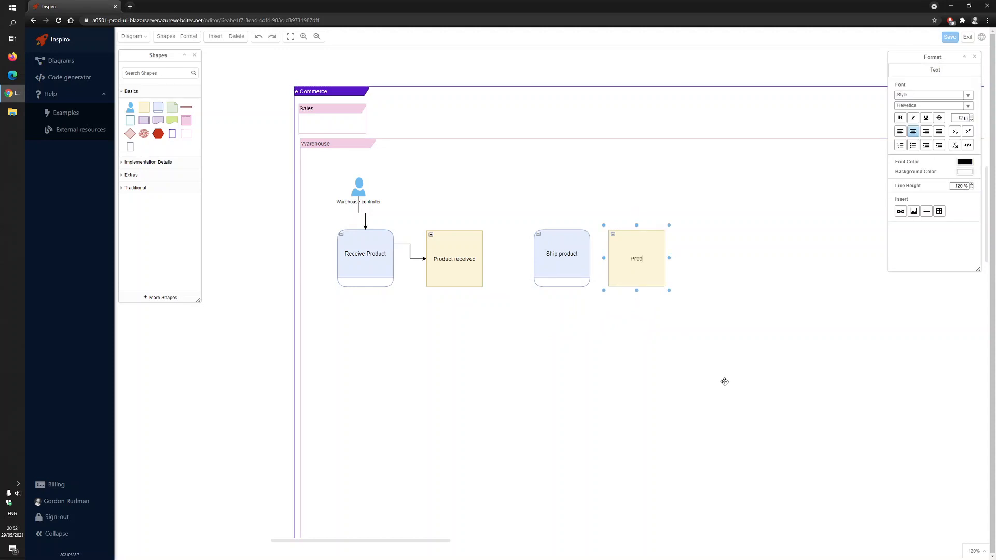
text(Product shipped)
click(519, 322)
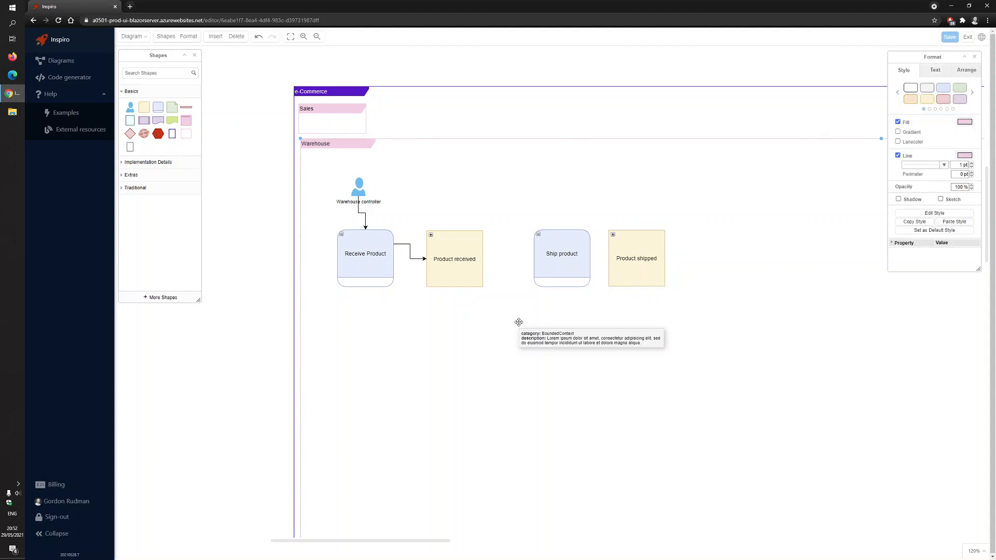
Shift Product shipped slightly to the right and connect Ship product to it with an arrow
drag(627, 253, 648, 253)
click(566, 262)
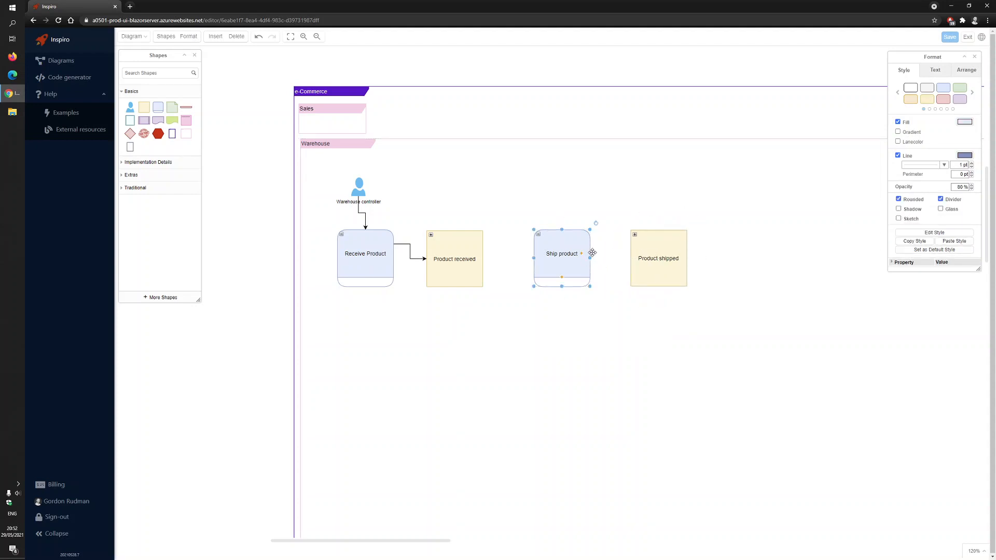
click(589, 251)
click(570, 252)
click(573, 251)
click(593, 247)
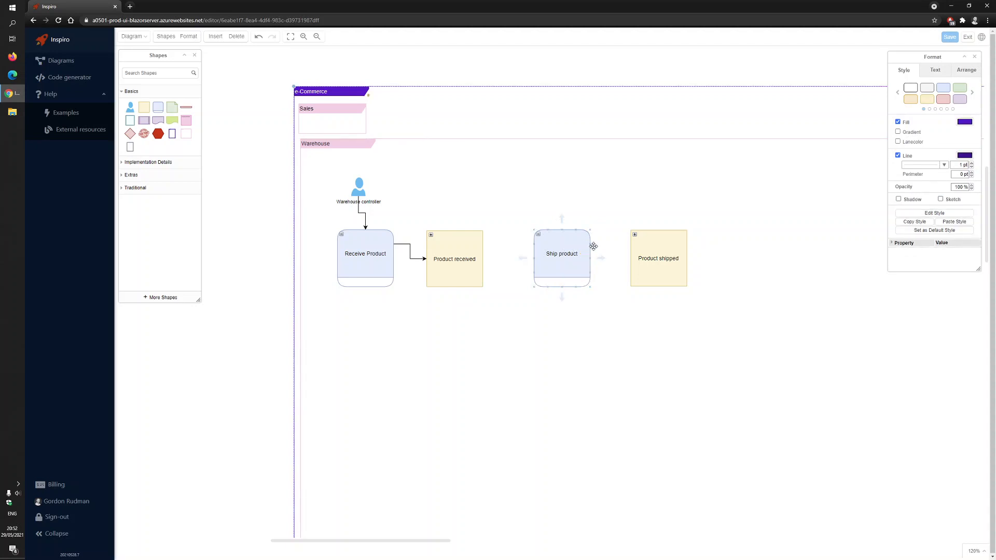
drag(590, 247, 632, 246)
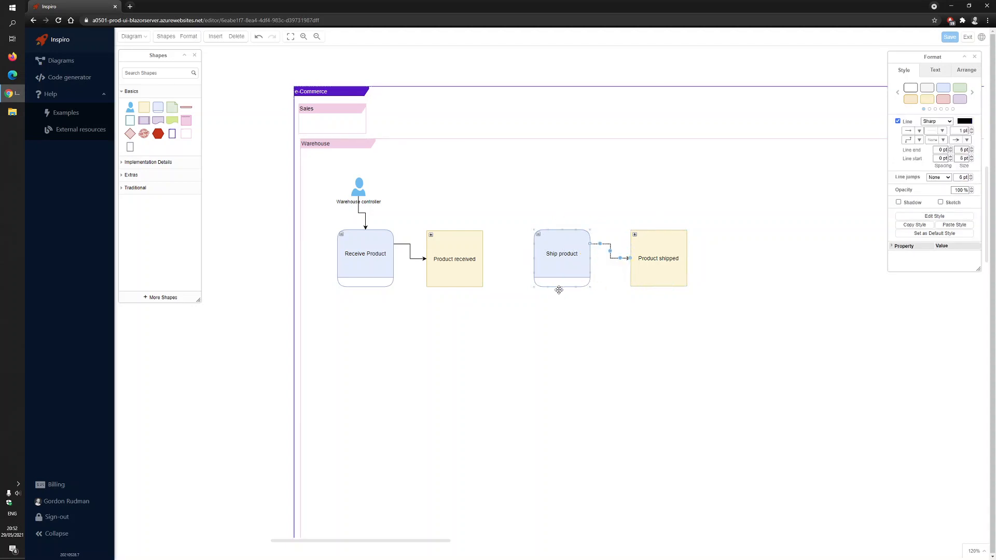
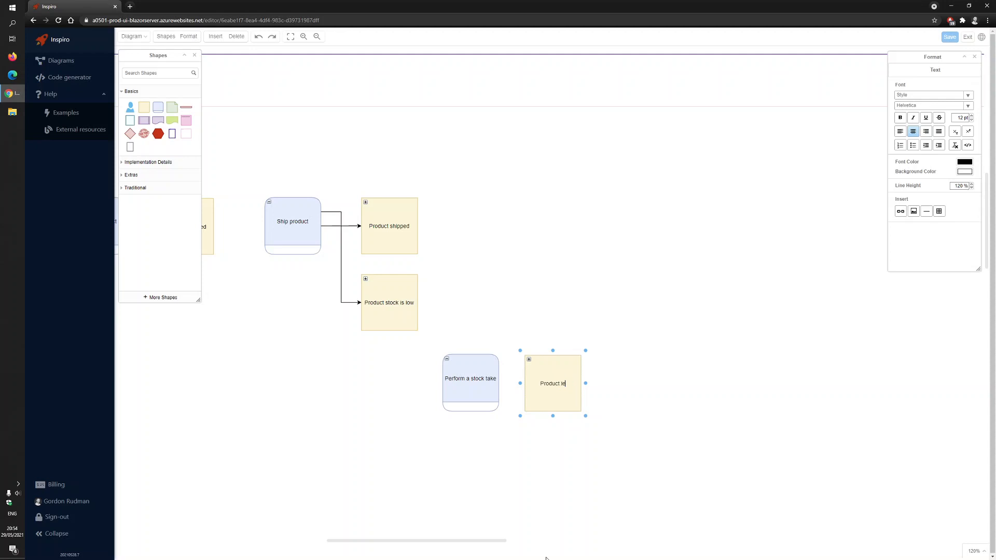
Label the yellow event beside Perform a stock take "Product levels were adjusted"
text(were adjusted)
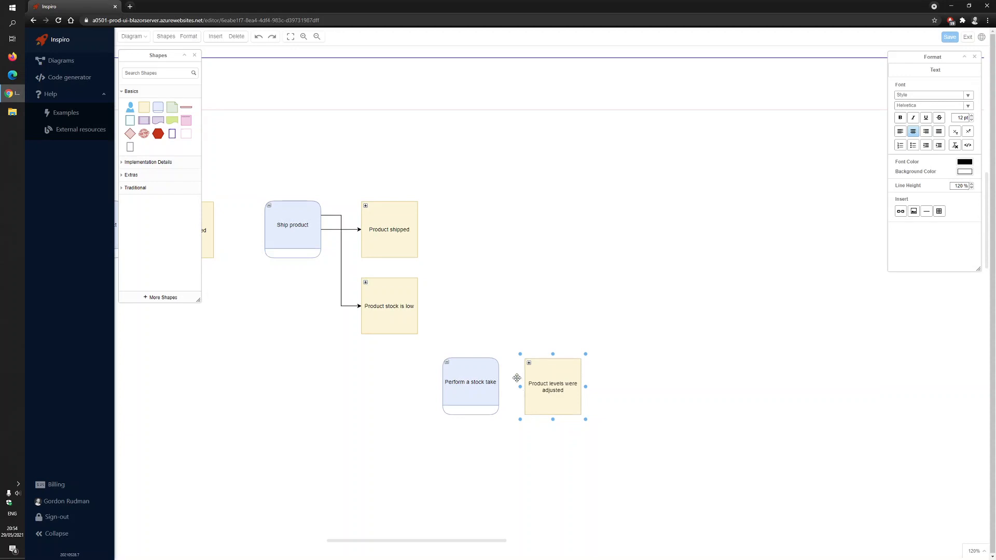
click(544, 332)
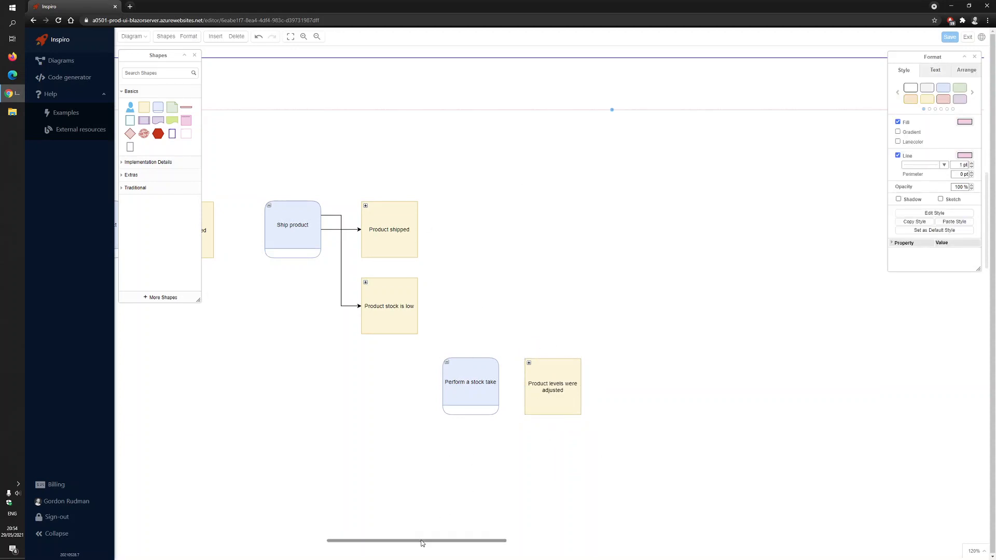
Narrow the Warehouse context by pulling its right edge in to just beyond the Product levels were adjusted event
drag(422, 540, 403, 535)
scroll(609, 285, down, 6)
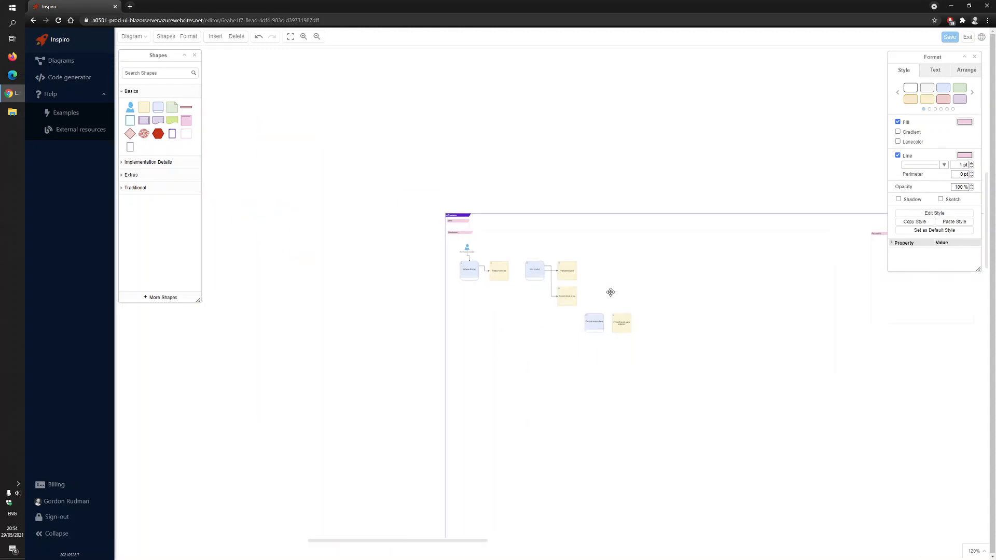
click(609, 291)
click(596, 106)
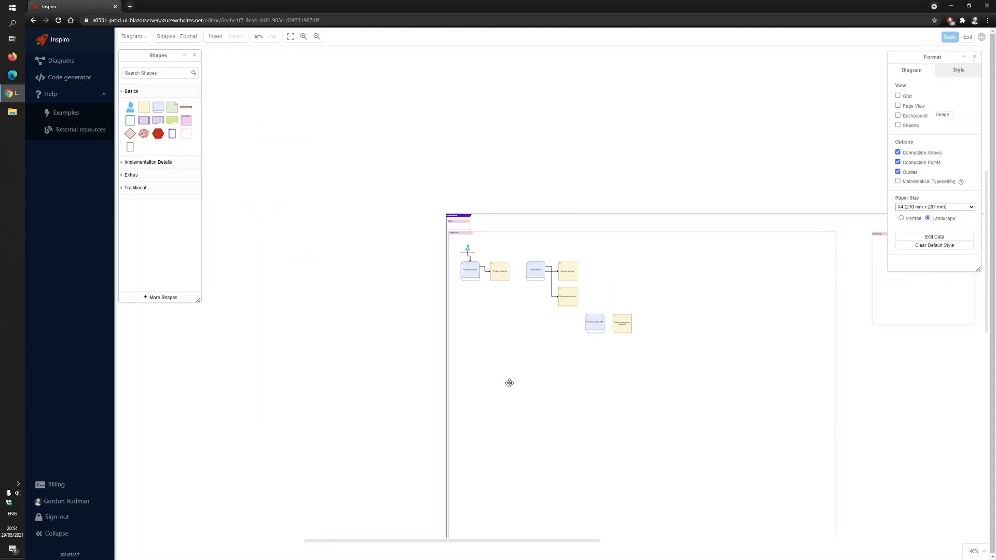
drag(529, 541, 600, 543)
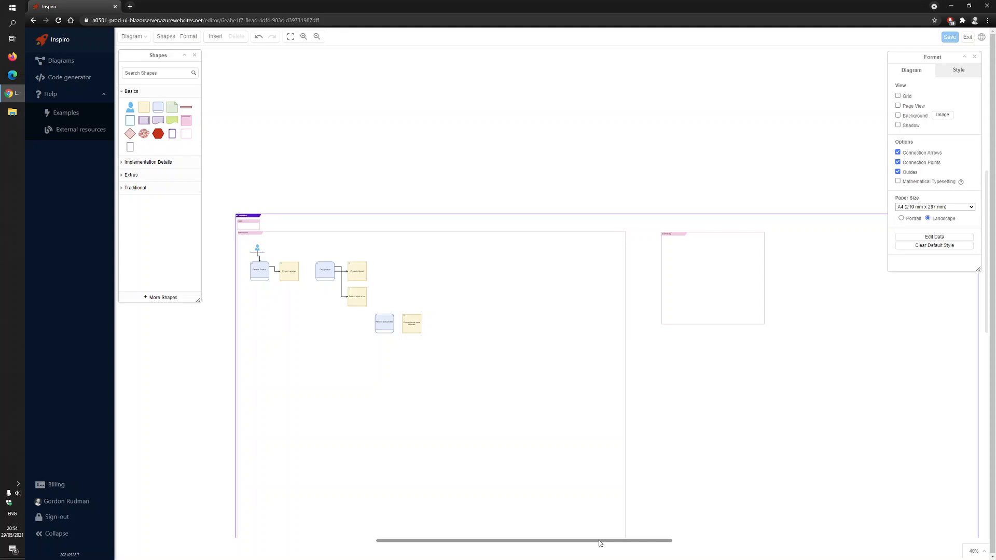
scroll(490, 238, up, 4)
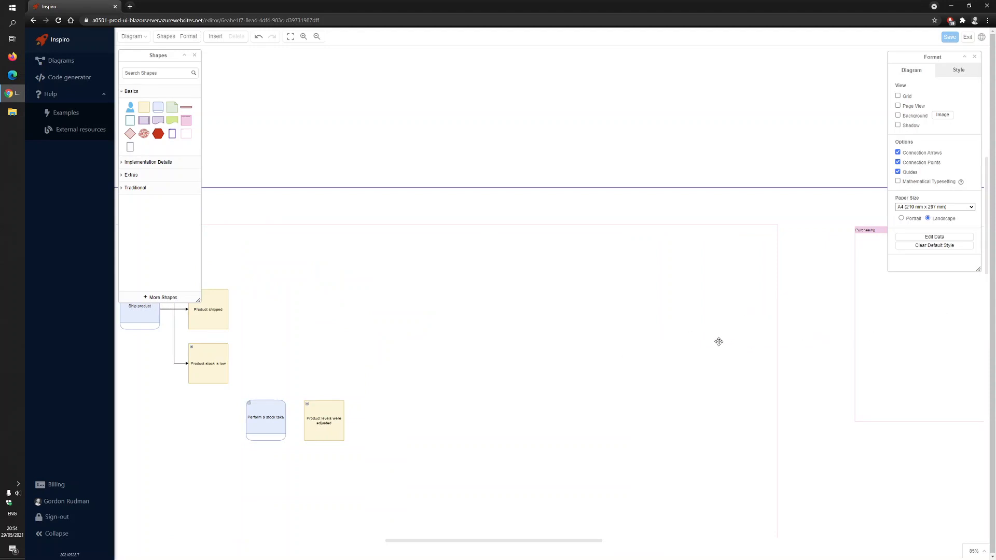
click(737, 334)
scroll(726, 368, down, 3)
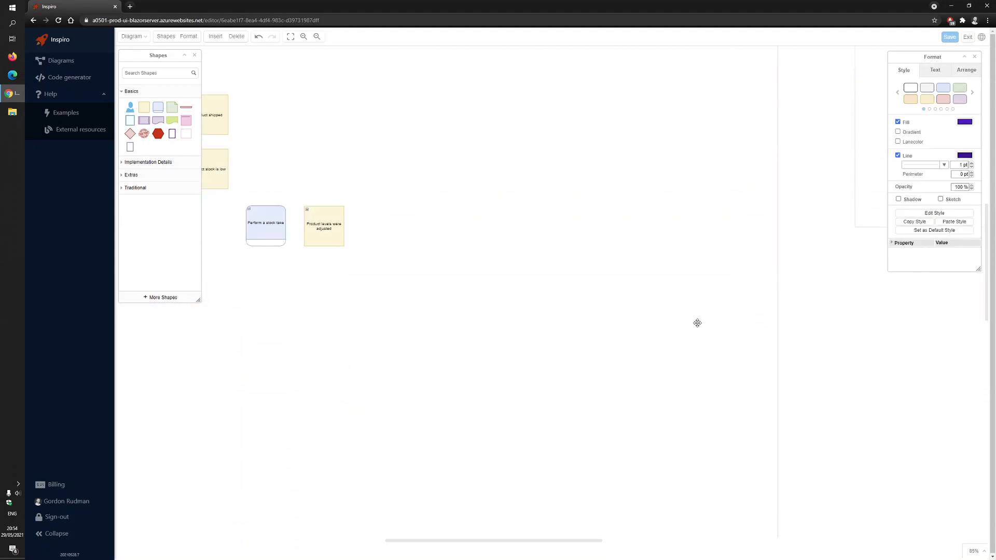
click(698, 322)
scroll(708, 332, down, 2)
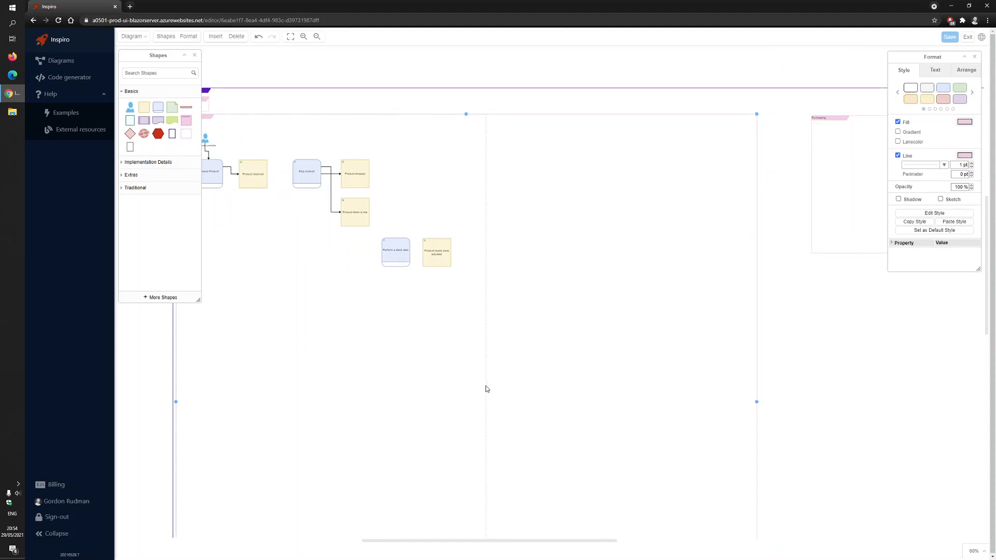
scroll(438, 181, up, 3)
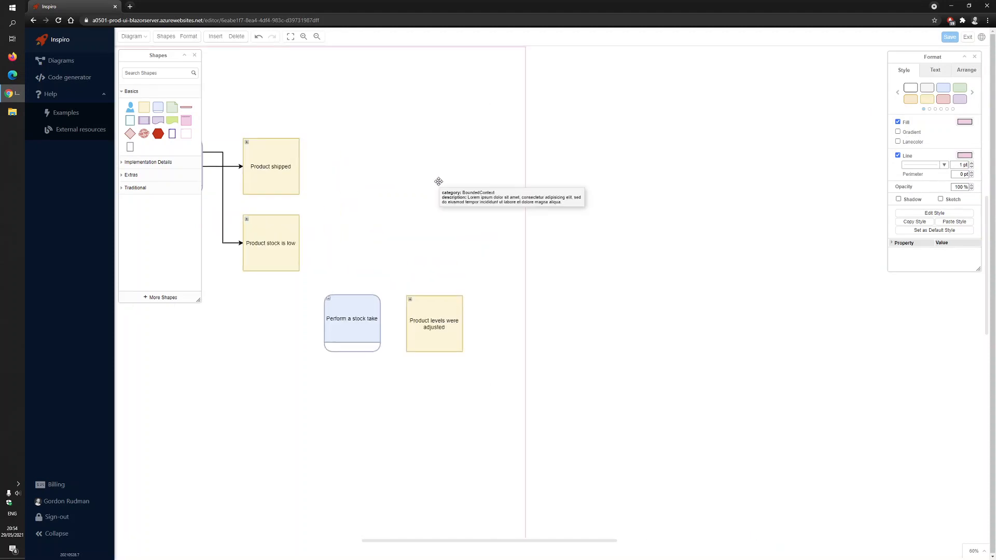
Insert a Policy shape to the right of the Product shipped and Product stock is low events and label it "Reorder when the stock is low"
scroll(438, 181, up, 1)
mouse_move(162, 125)
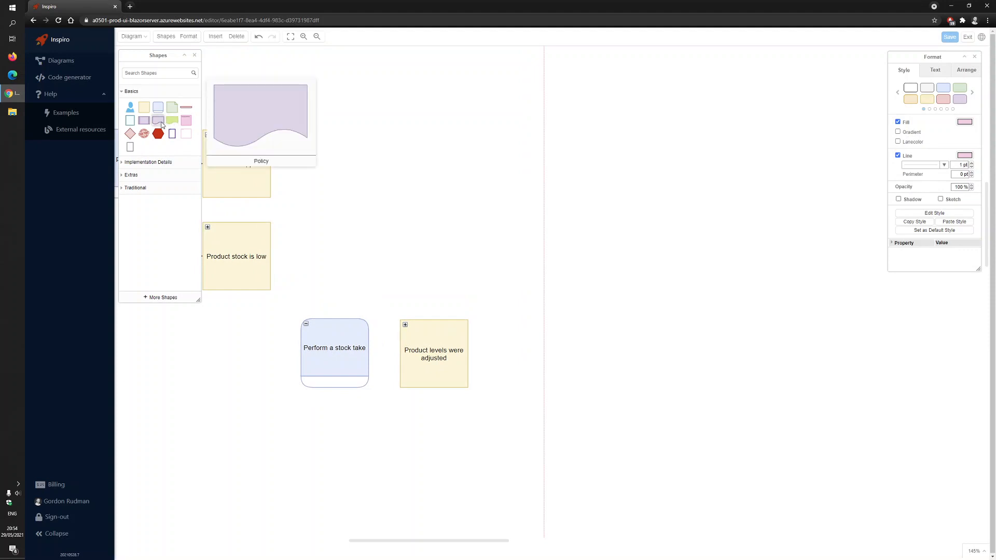
drag(160, 123, 373, 169)
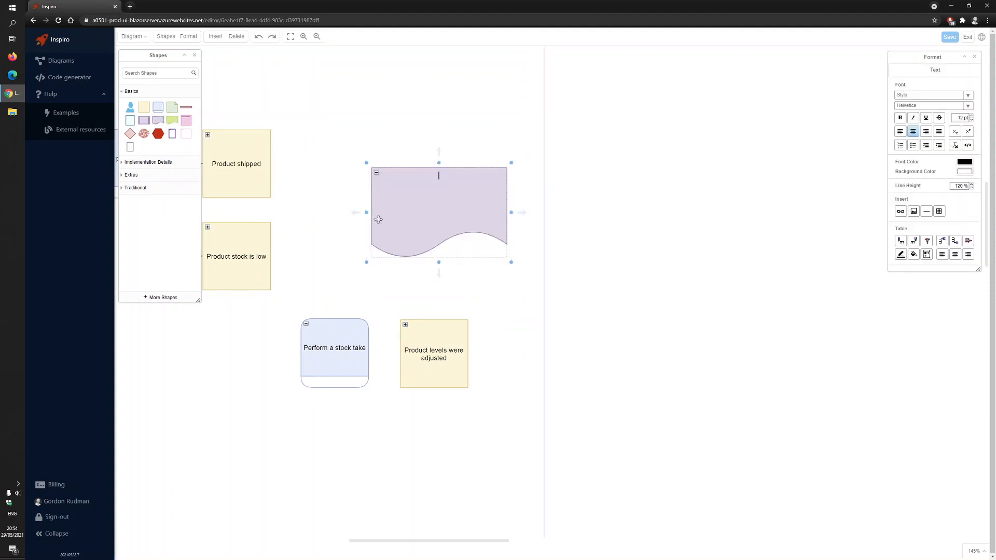
drag(396, 540, 381, 540)
double_click(513, 208)
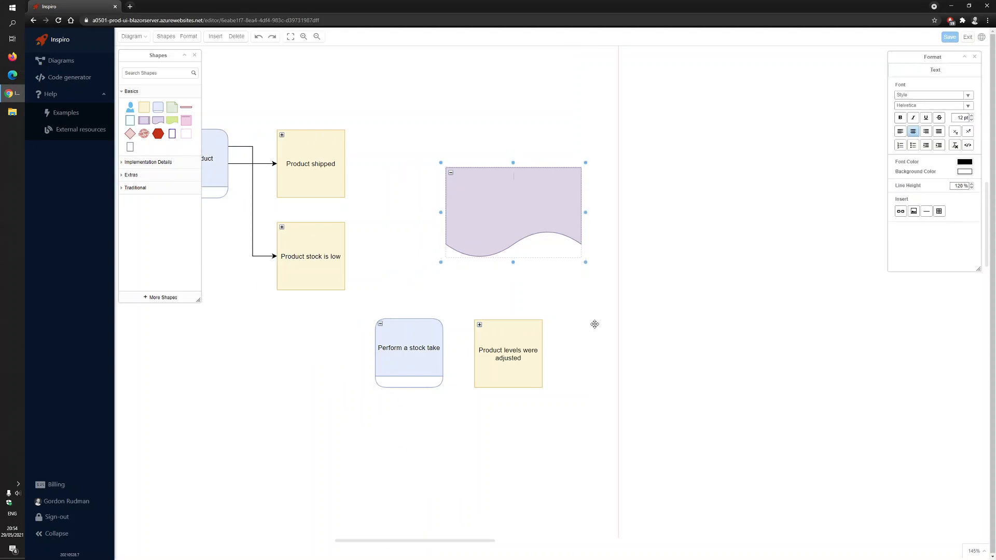
text(When the )
text(stock is)
text( Re)
text(order)
key(Delete)
text(wow)
Connect the Product stock is low event to the Reorder when the stock is low policy with an arrow
click(324, 259)
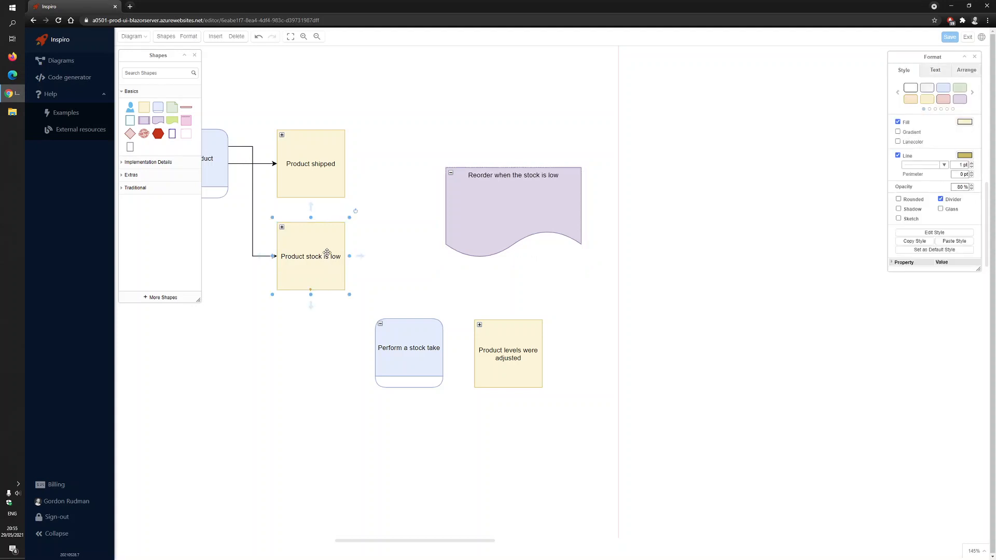
drag(359, 256, 444, 210)
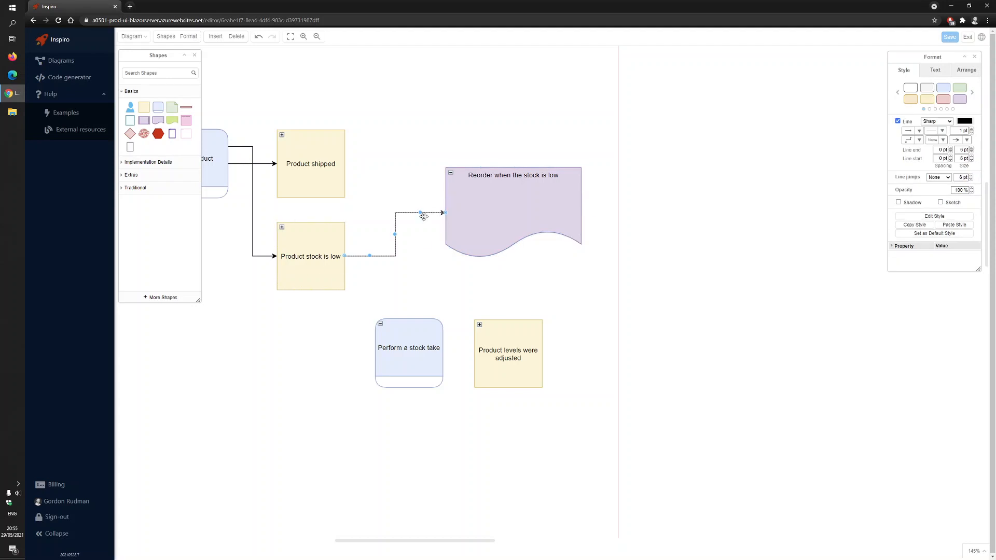
click(509, 217)
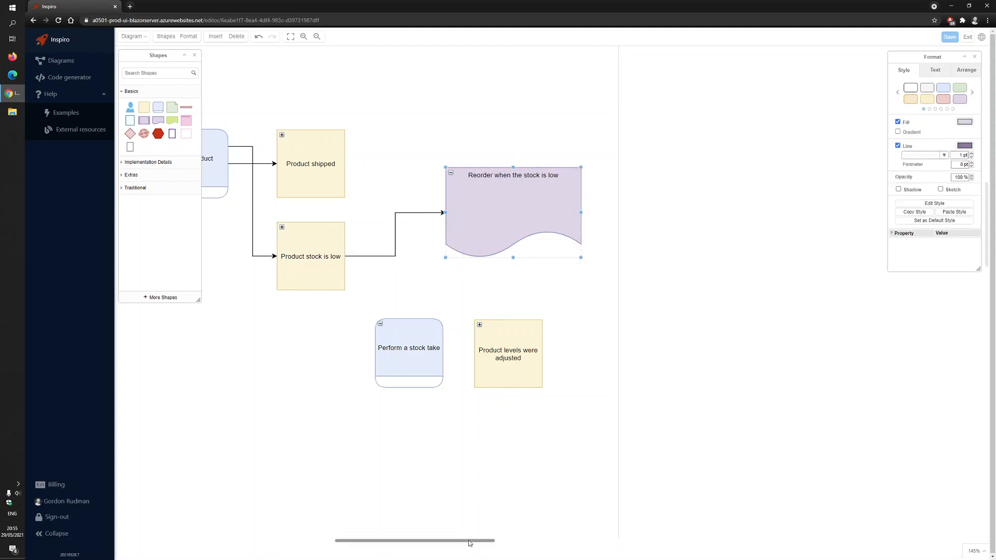
Move the Purchasing context left so it sits just beside the right edge of the Warehouse context
drag(469, 540, 502, 543)
scroll(536, 250, down, 5)
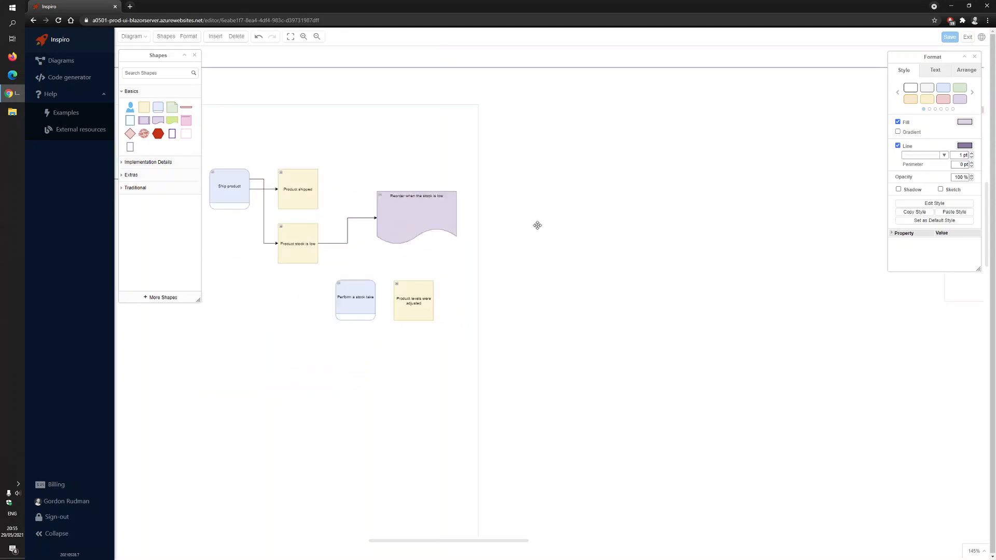
click(850, 171)
drag(850, 171, 547, 169)
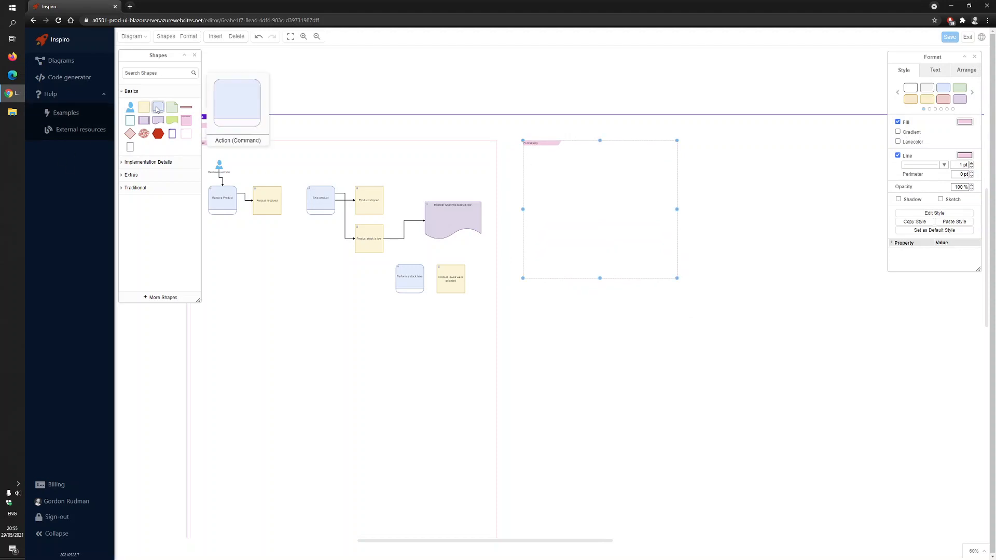
Insert an Action (Command) shape inside the Purchasing context and label it "Order stock"
drag(129, 109, 548, 204)
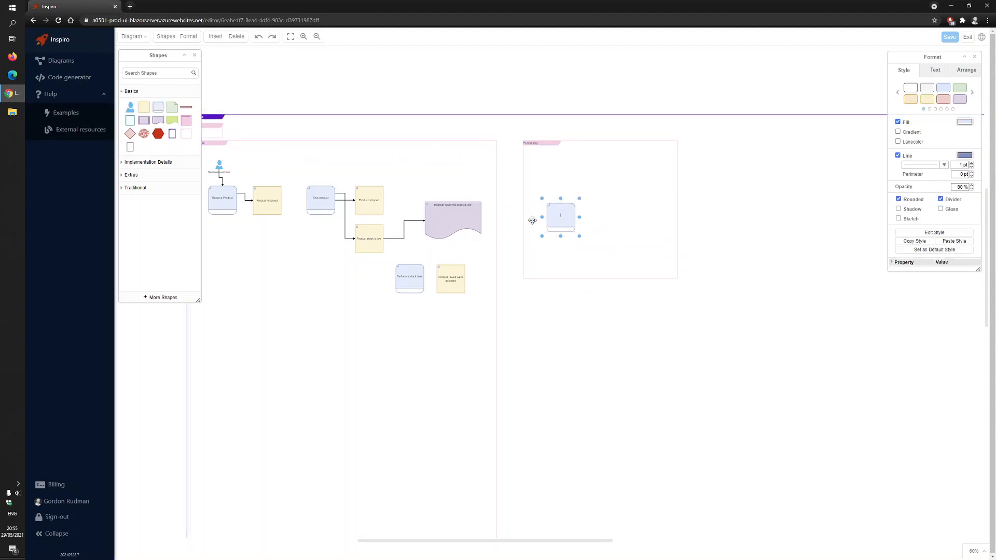
key(F2)
scroll(531, 180, up, 6)
scroll(477, 172, up, 5)
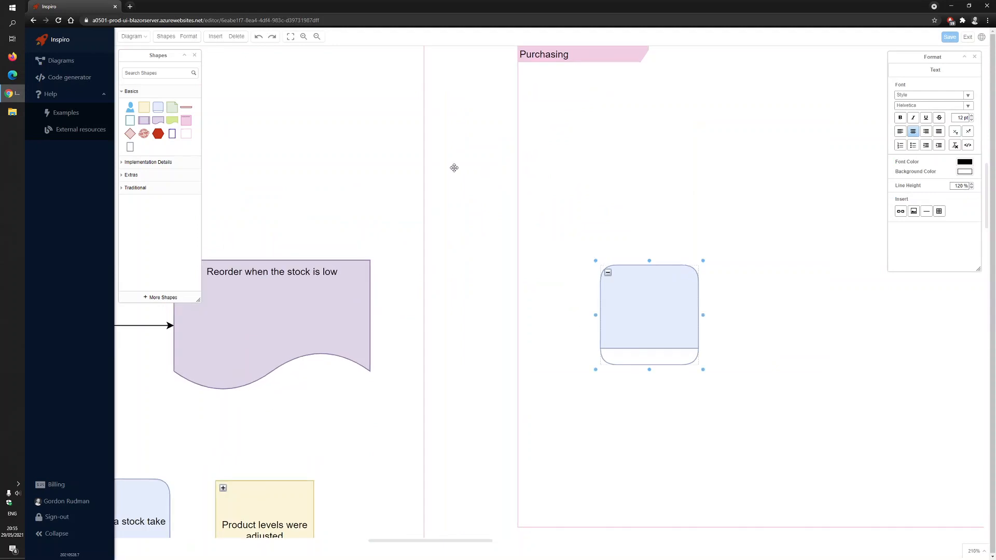
double_click(623, 316)
text(Order stock)
Connect the Reorder when the stock is low policy to Order stock with an arrow and shift Order stock to straighten it
click(293, 334)
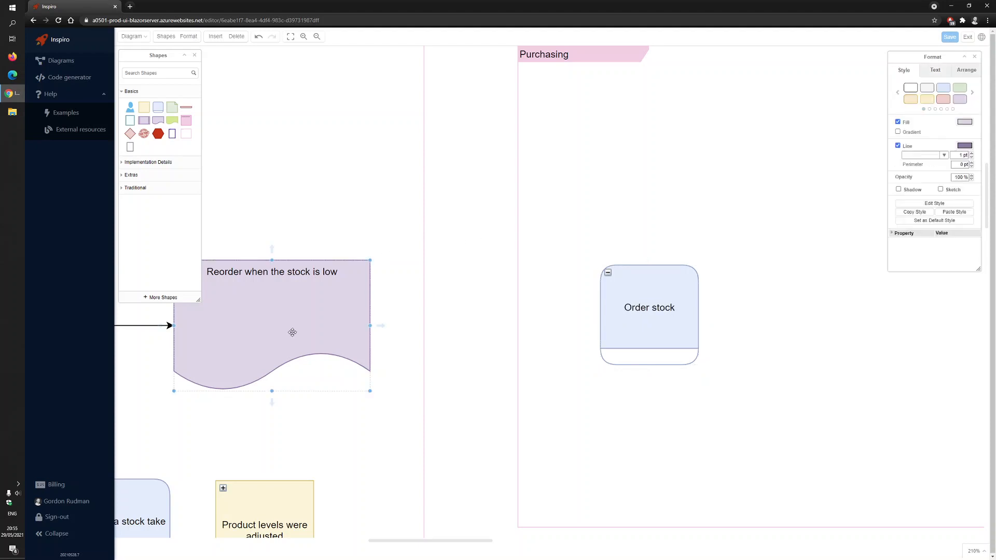
click(368, 318)
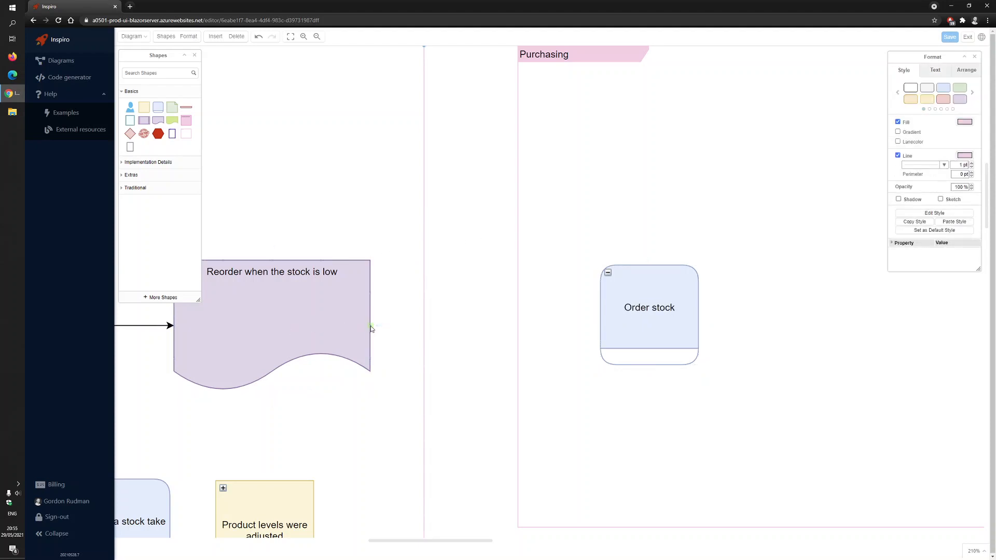
drag(371, 328, 621, 304)
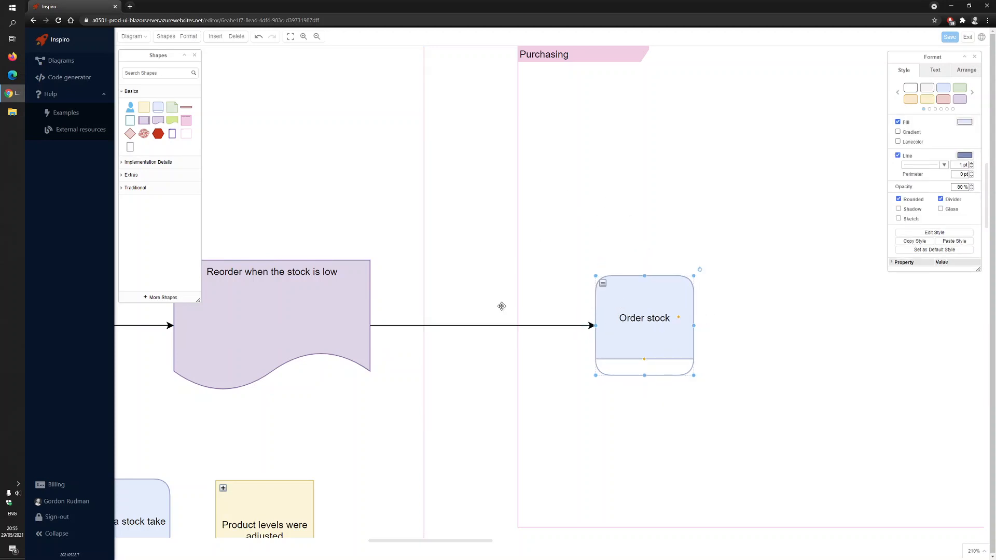
Save the e-Commerce diagram with the reorder flow from Warehouse to Purchasing
click(439, 439)
scroll(510, 314, down, 4)
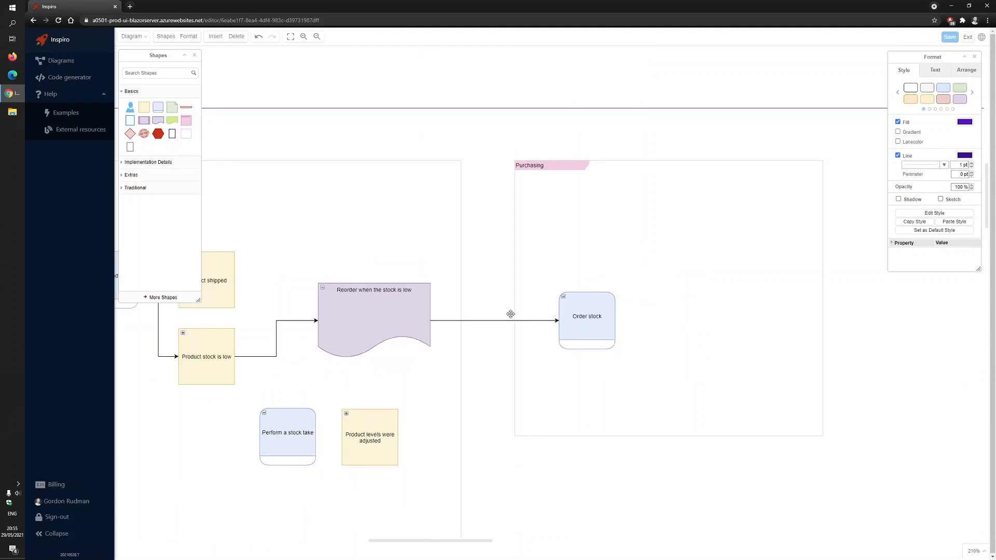
click(395, 99)
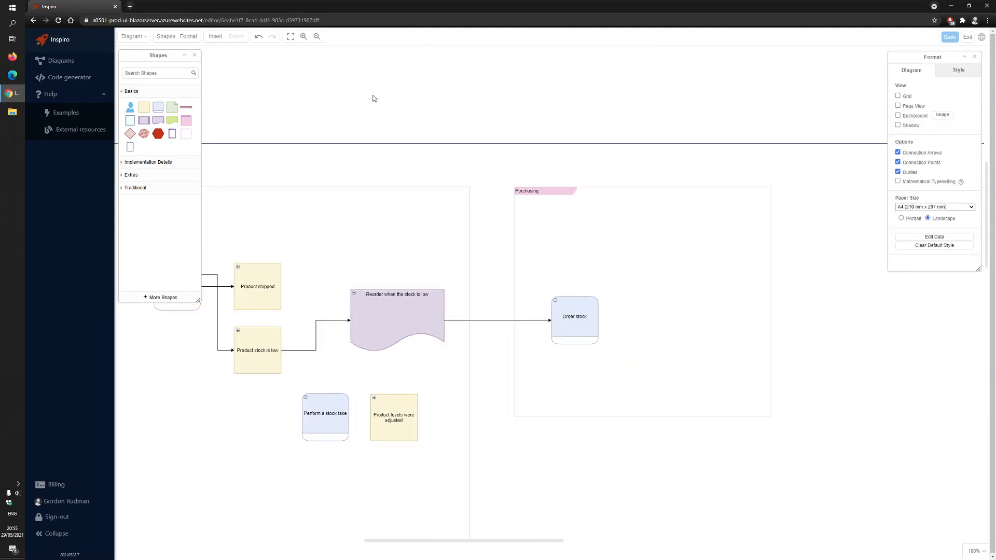
drag(372, 98, 627, 91)
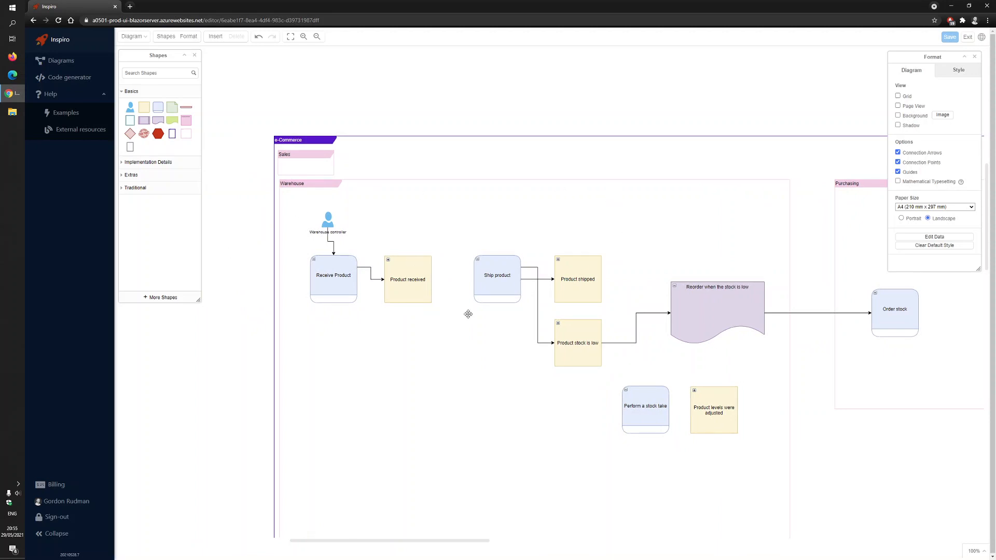
mouse_move(548, 353)
mouse_move(640, 185)
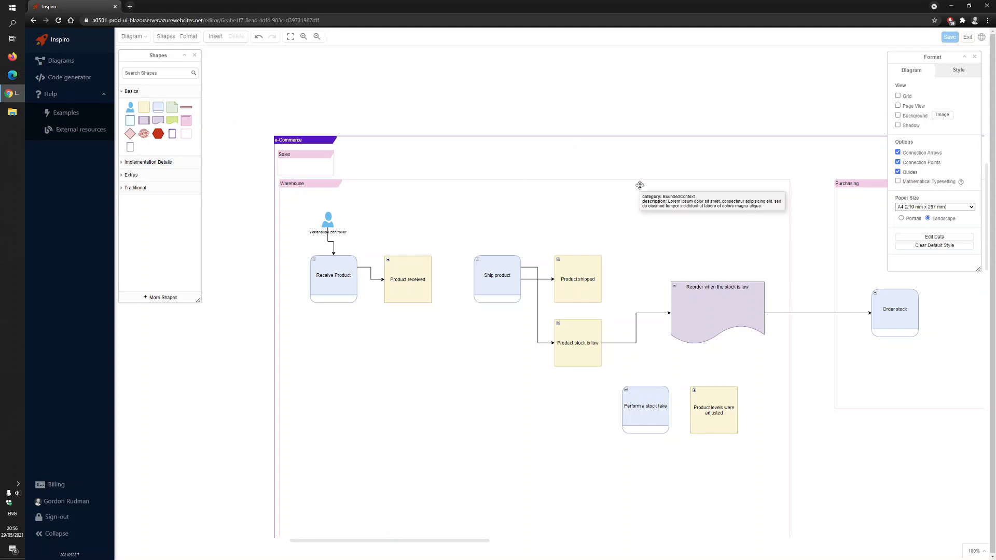
click(953, 38)
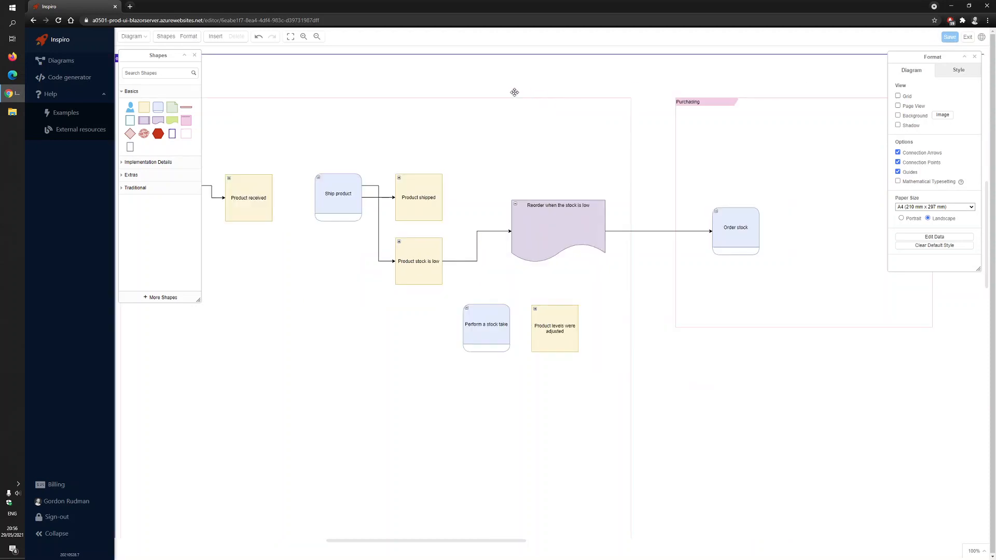
Insert an Aggregate shape and place it in the empty lower-left area of the Warehouse context, below Receive Product
drag(461, 541, 412, 541)
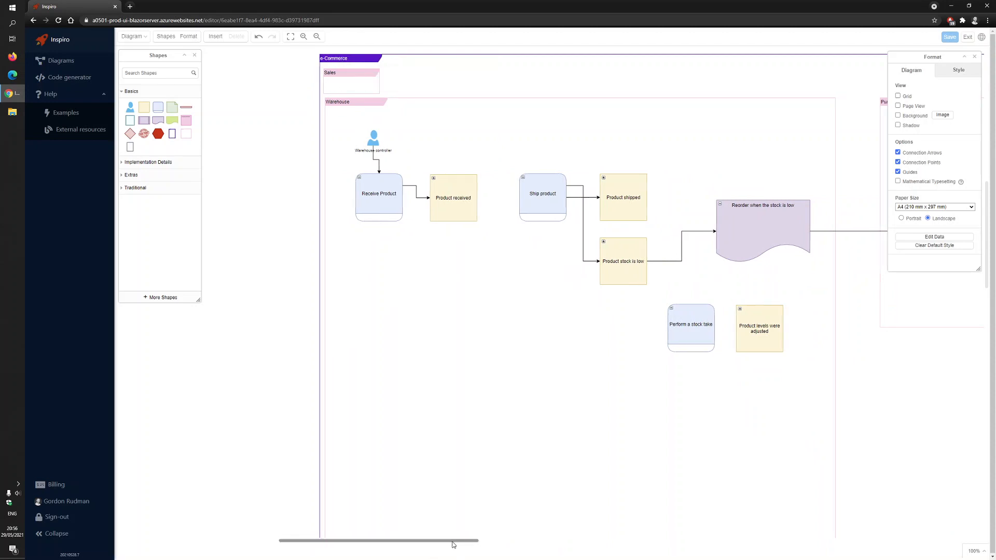
drag(453, 540, 476, 540)
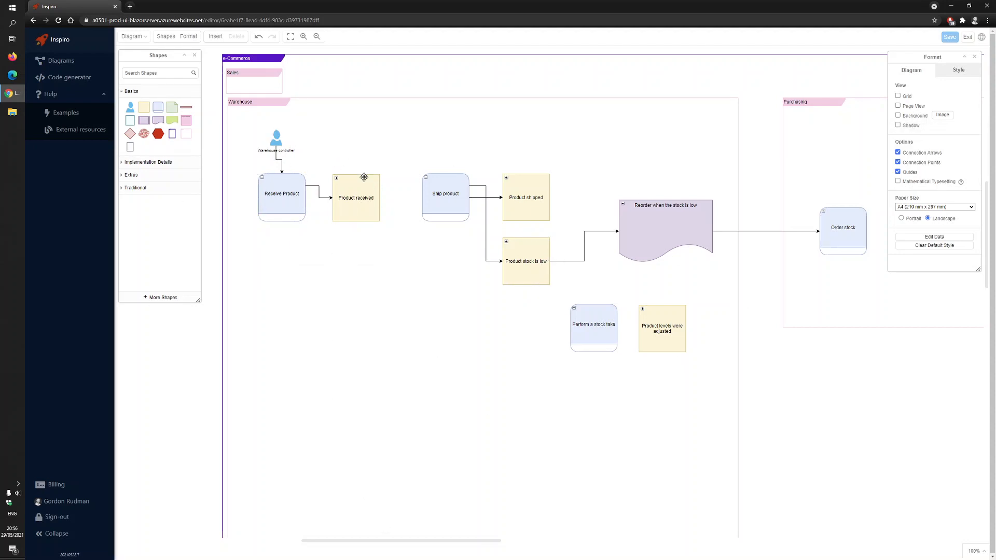
scroll(409, 246, down, 3)
scroll(364, 159, up, 2)
mouse_move(130, 148)
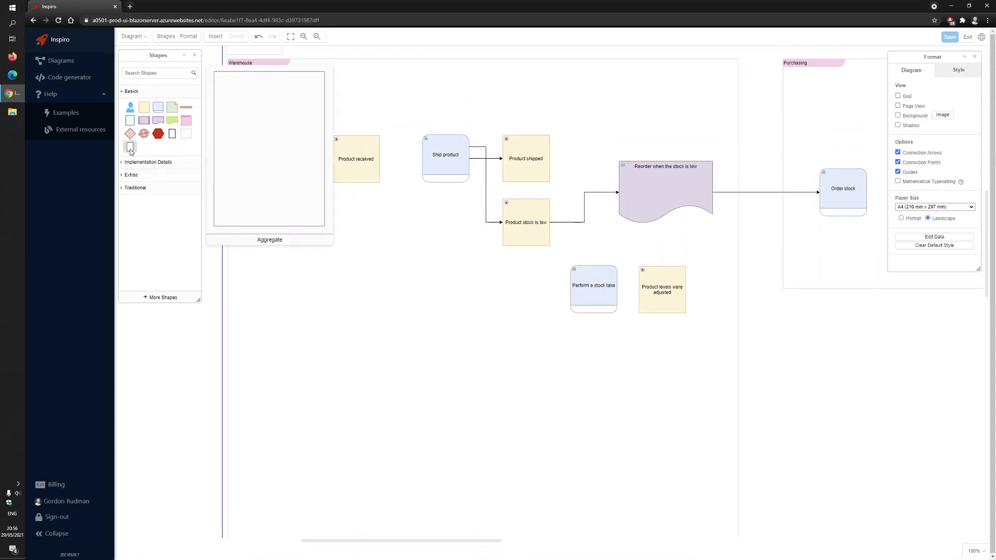
click(130, 149)
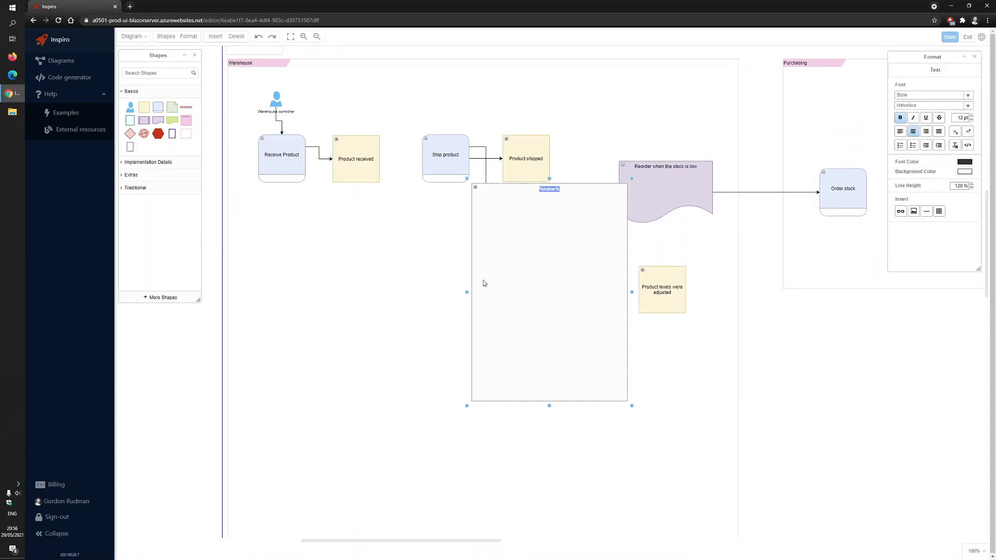
drag(485, 282, 291, 345)
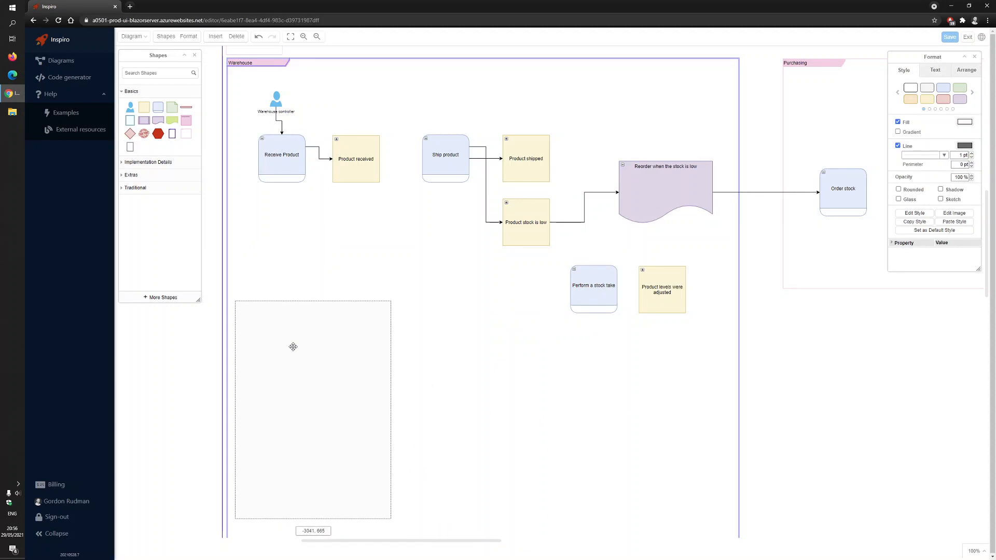
Enlarge the collapsed Aggregate shape across the Warehouse context and move it further down
scroll(345, 340, down, 5)
drag(391, 403, 704, 467)
drag(480, 293, 484, 353)
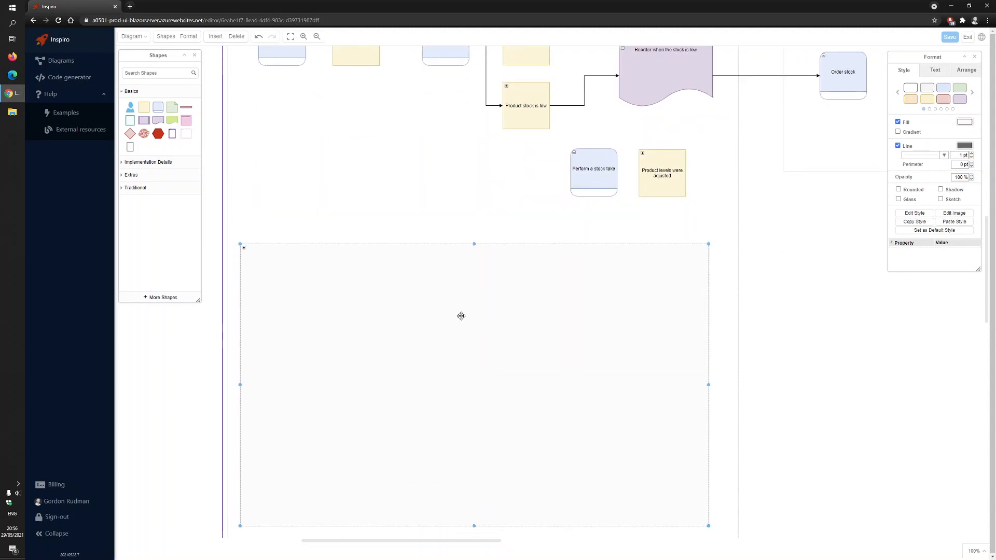
Expand the Aggregate to show its State and Id parts and enlarge it to span most of the Warehouse context's width
click(245, 249)
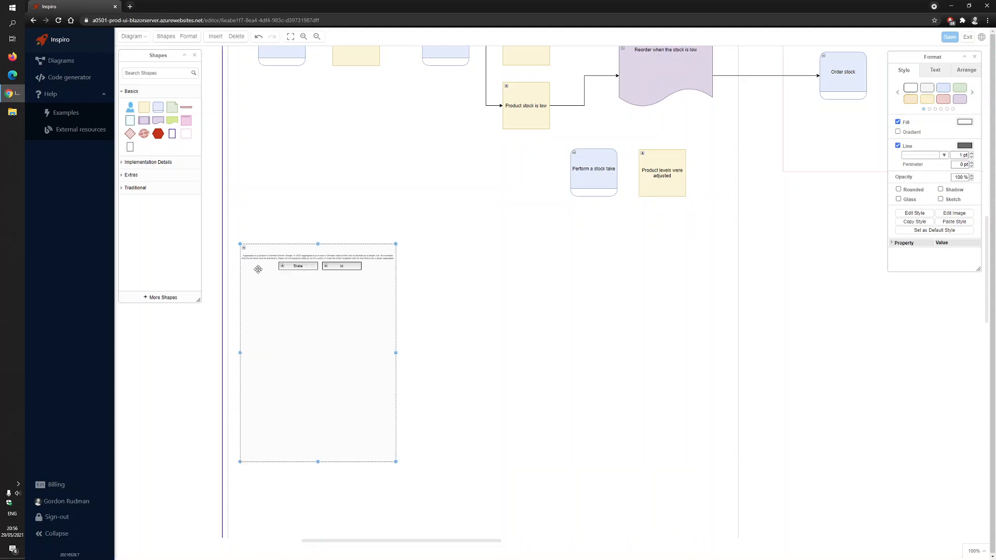
drag(396, 462, 720, 528)
scroll(342, 283, up, 2)
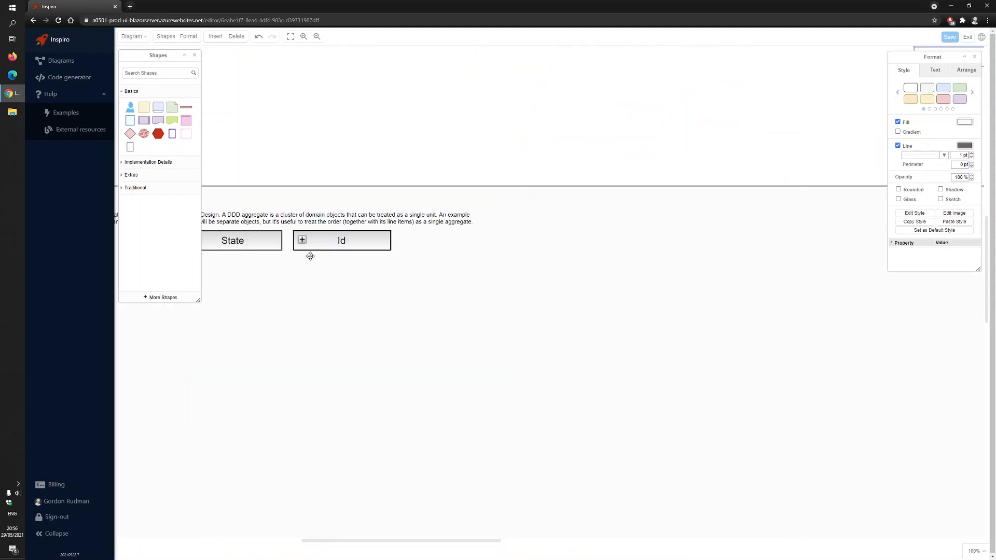
Delete the description text and the State and Id parts from inside the Warehouse Aggregate
click(280, 248)
ctrl+click(368, 236)
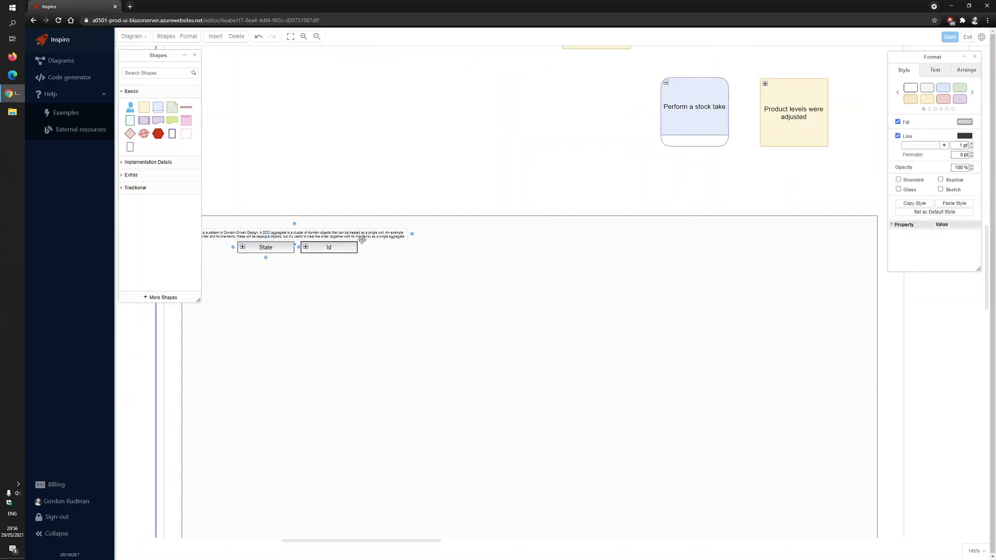
ctrl+click(351, 249)
key(Delete)
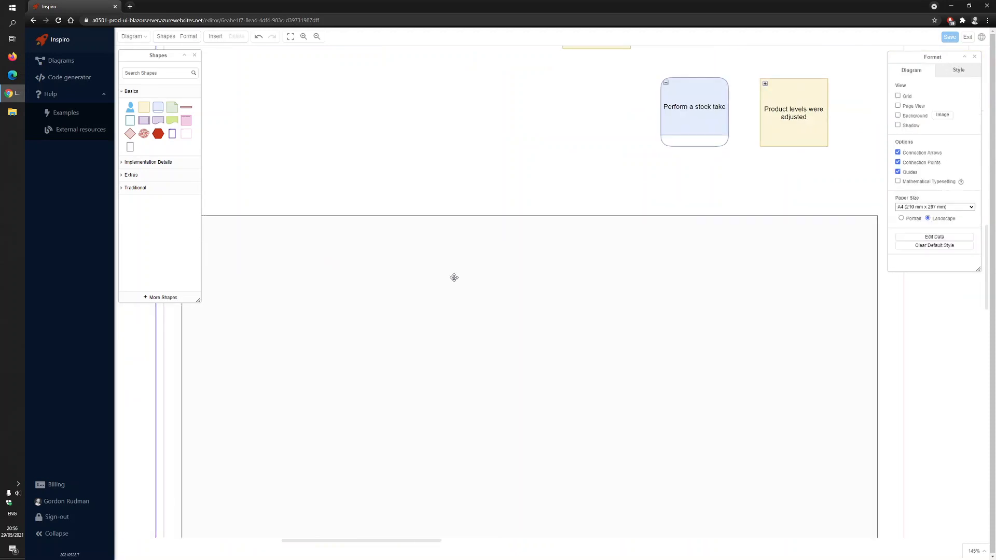
Edit the Aggregate's data and set its name to Product
right_click(407, 274)
click(458, 376)
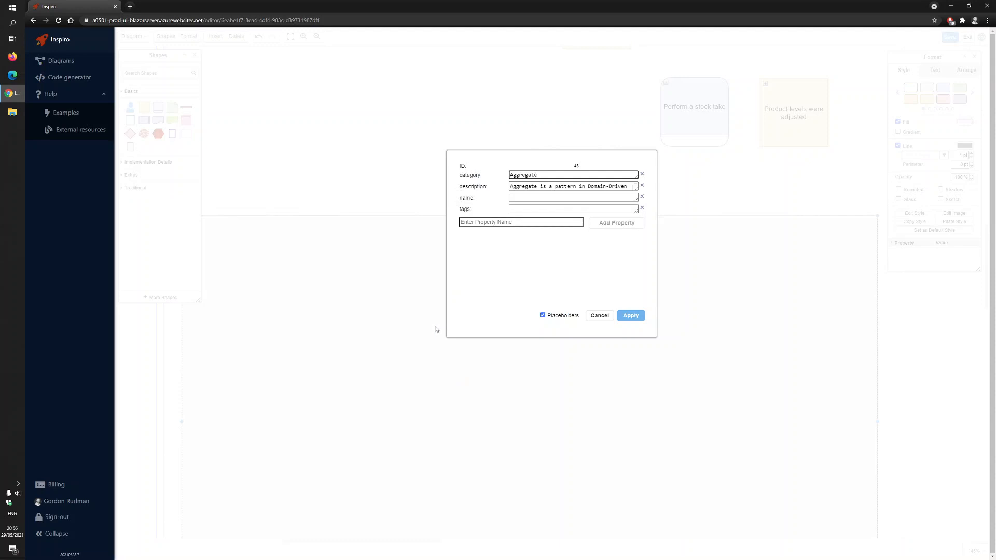
click(530, 199)
text(Product)
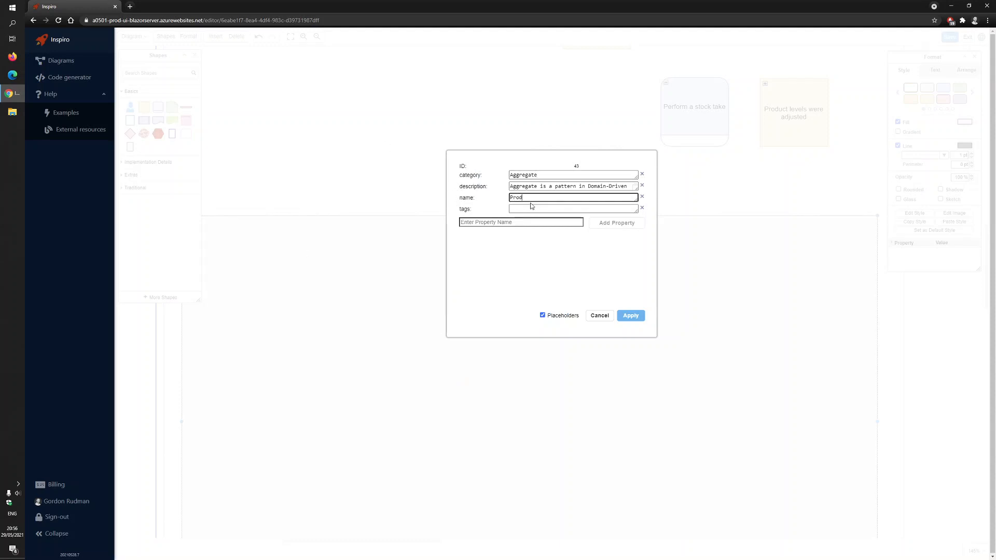
click(631, 316)
Move the receive, ship and stock take commands with their four events into the Product aggregate, leaving the reorder policy outside
scroll(445, 171, down, 3)
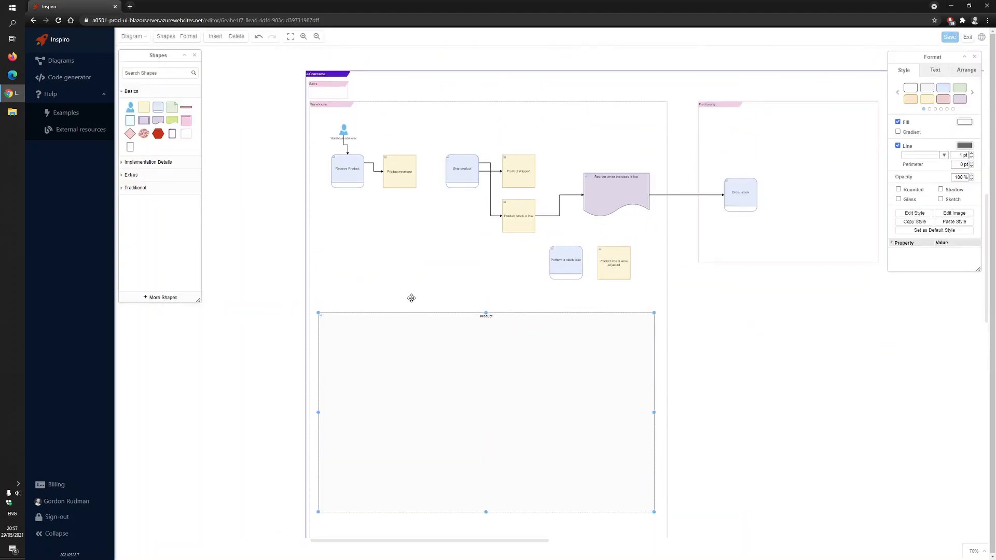
click(347, 168)
ctrl+click(401, 168)
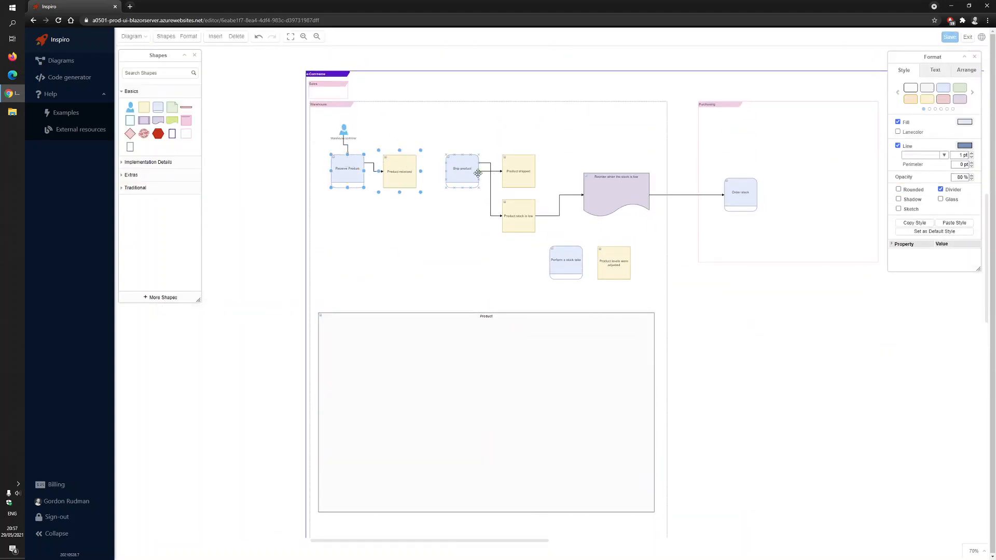
ctrl+click(518, 165)
ctrl+click(514, 213)
ctrl+click(605, 196)
ctrl+click(608, 266)
ctrl+click(563, 268)
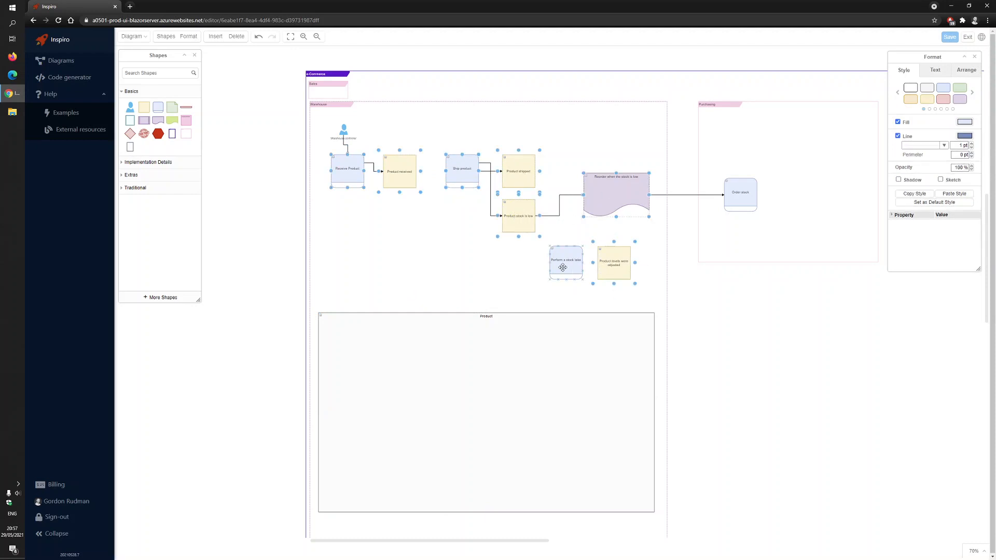
ctrl+click(612, 196)
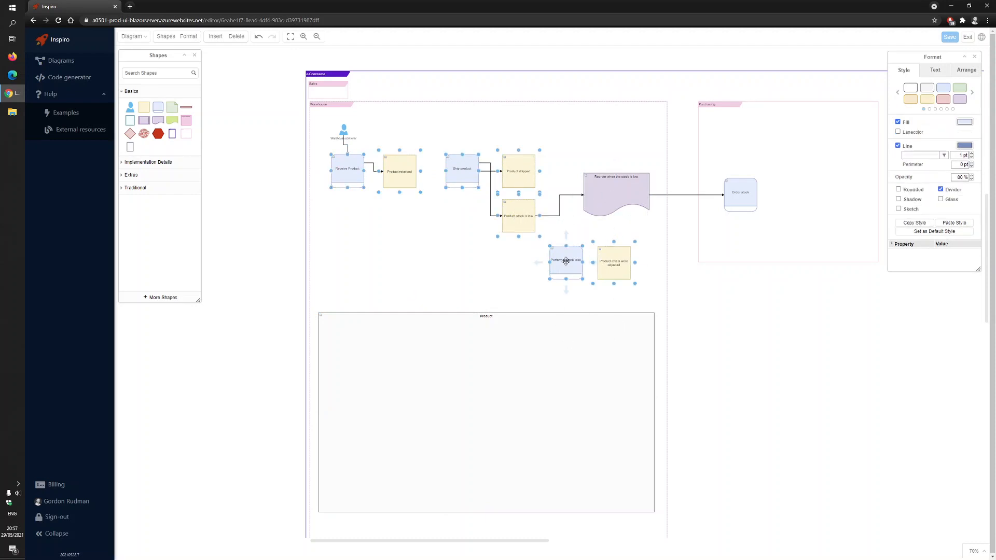
drag(566, 261, 570, 444)
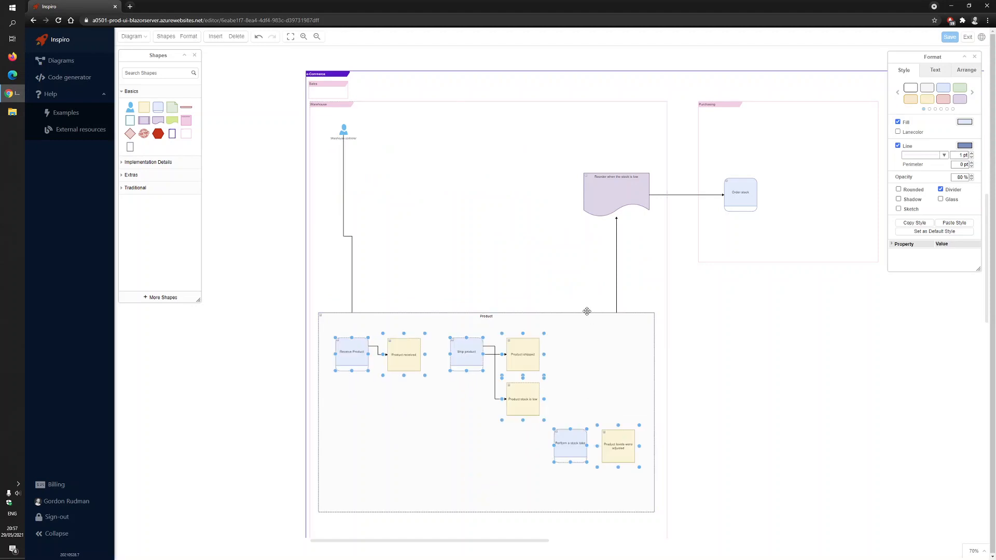
Move the Product aggregate up to just below the reorder policy and save the diagram
drag(595, 366, 602, 274)
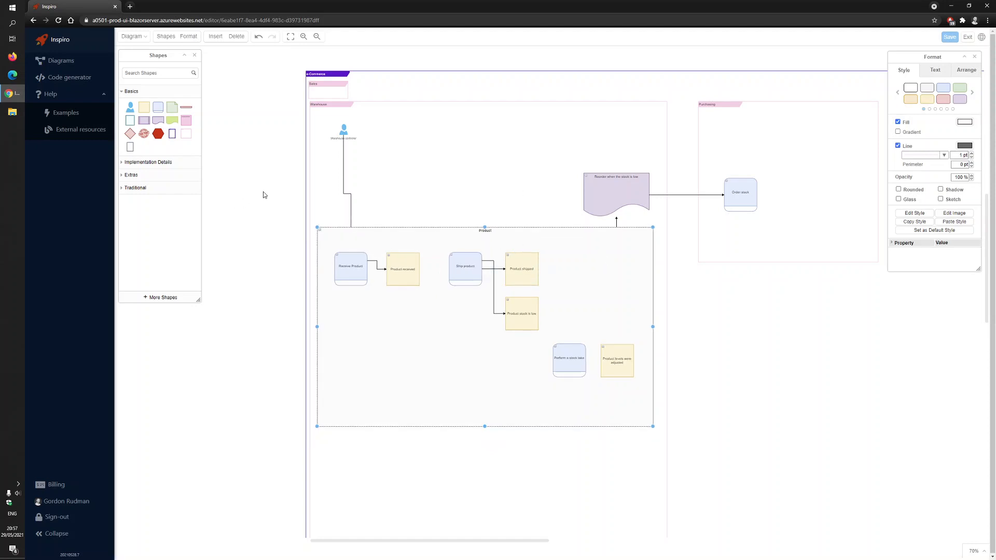
click(269, 203)
scroll(515, 216, up, 3)
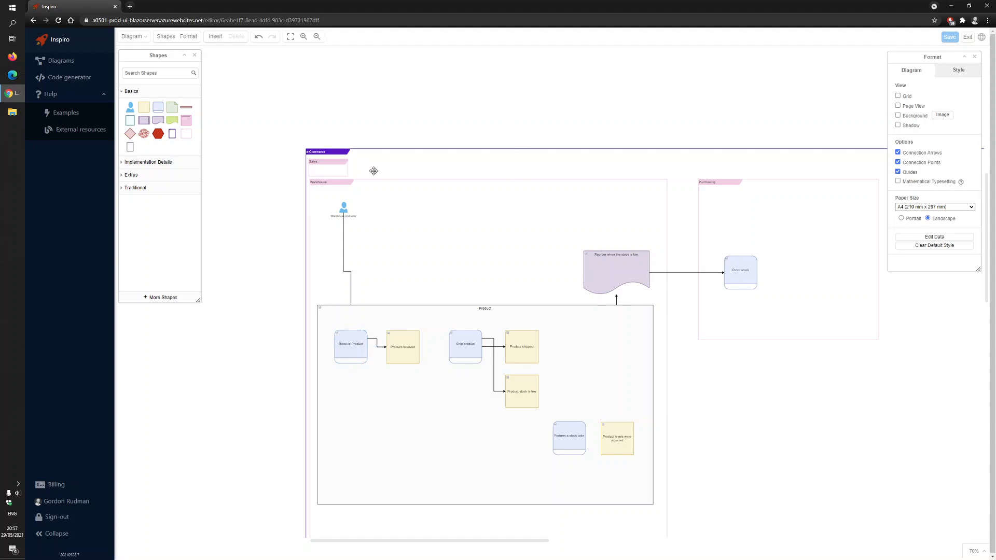
click(953, 40)
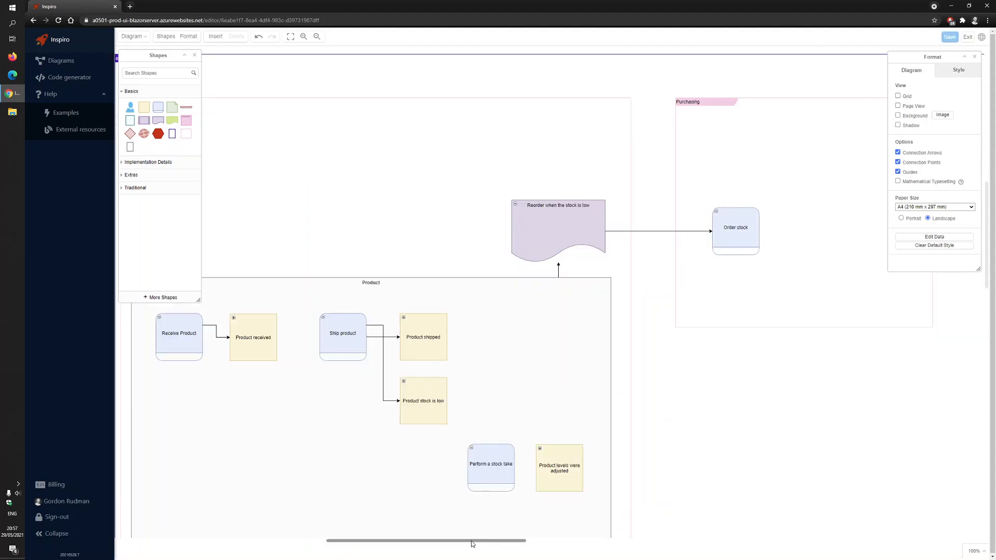
drag(471, 541, 434, 541)
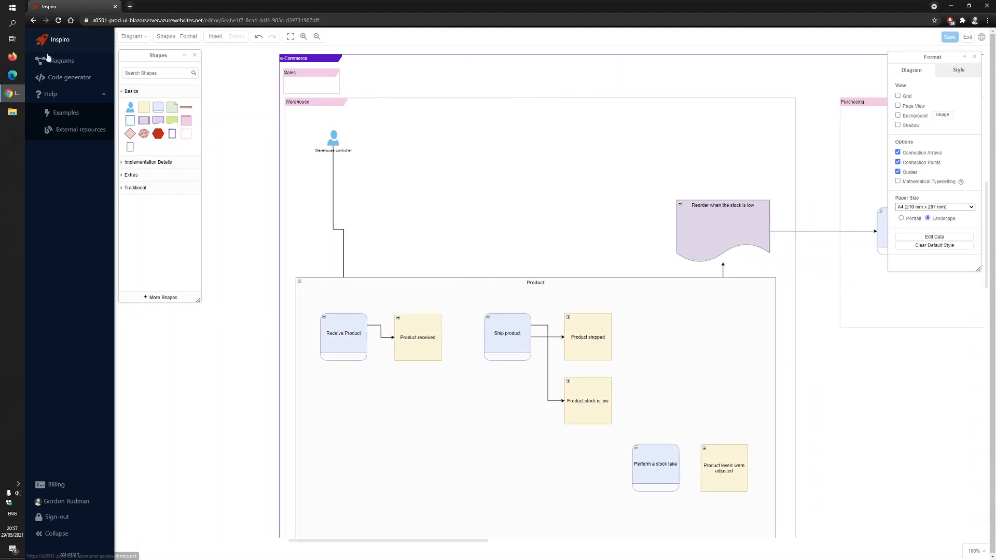
Open code generation for the e-Commerce diagram from the diagram list, keeping e-Commerce as the chosen diagram
click(73, 81)
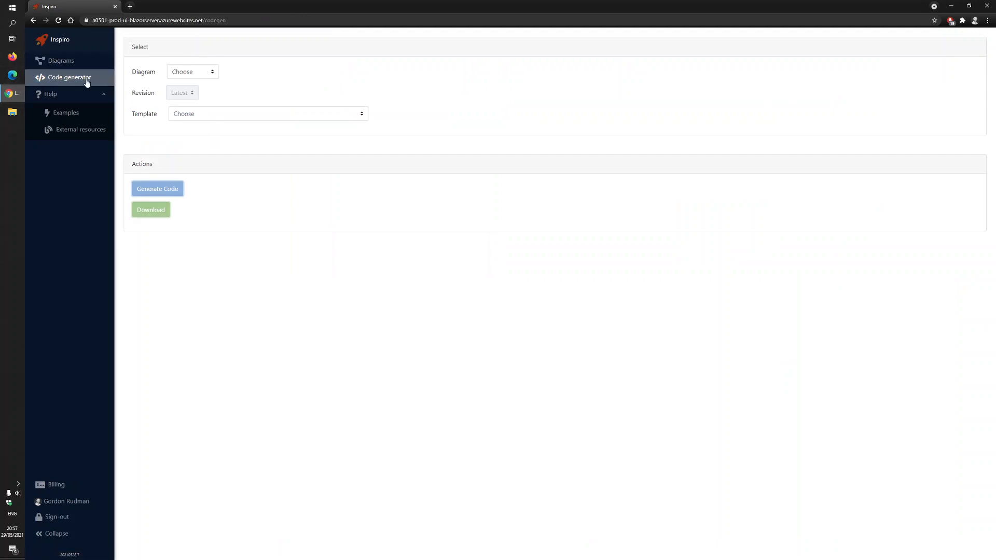
click(58, 62)
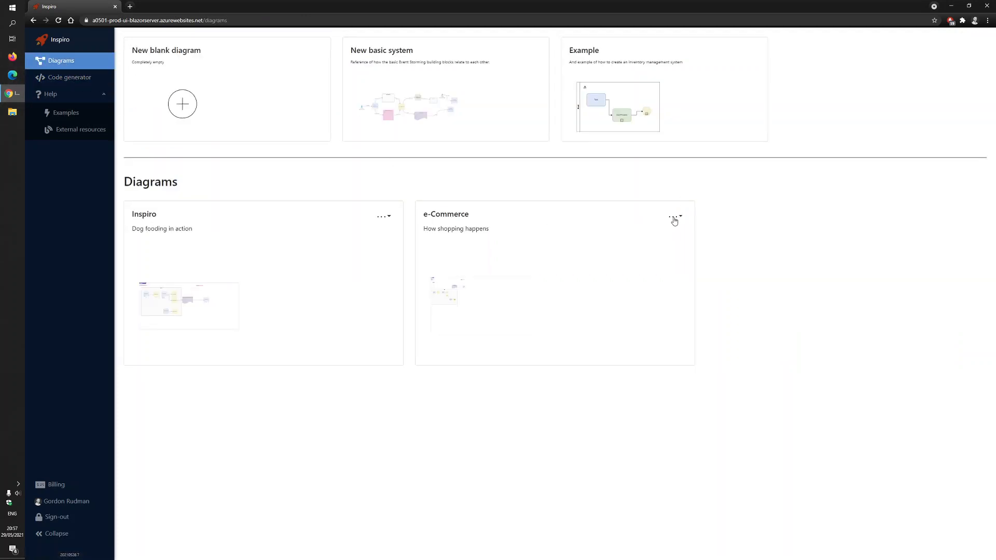
click(675, 217)
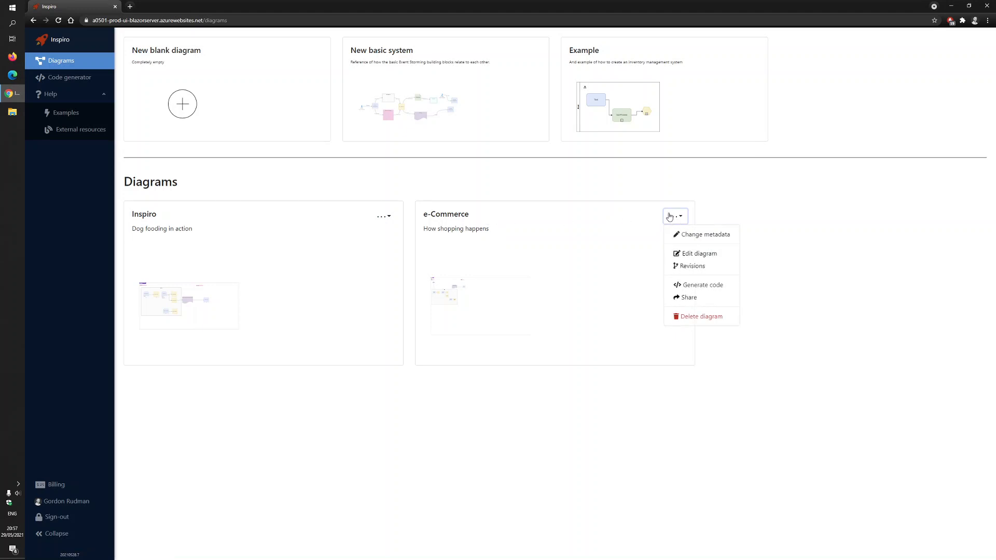
click(703, 288)
click(194, 72)
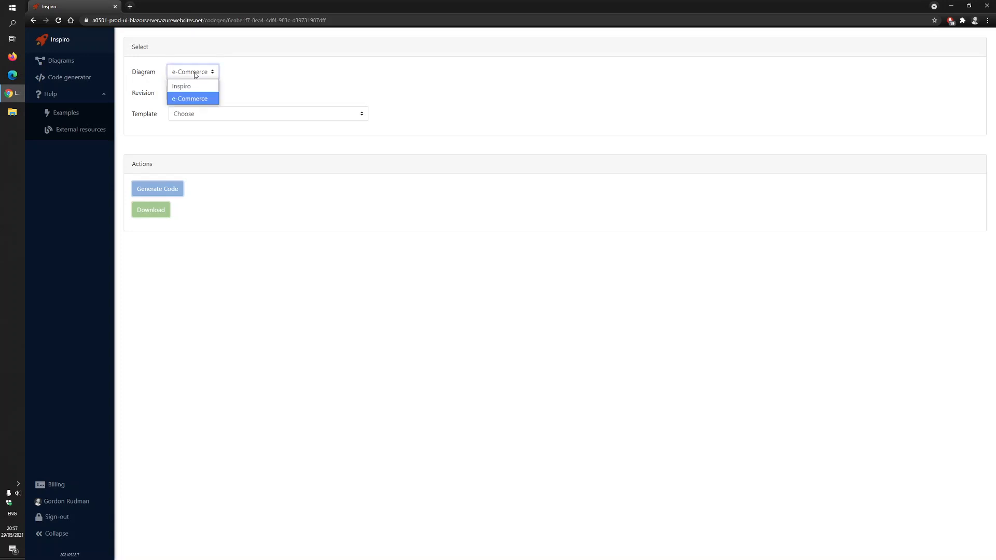
click(253, 59)
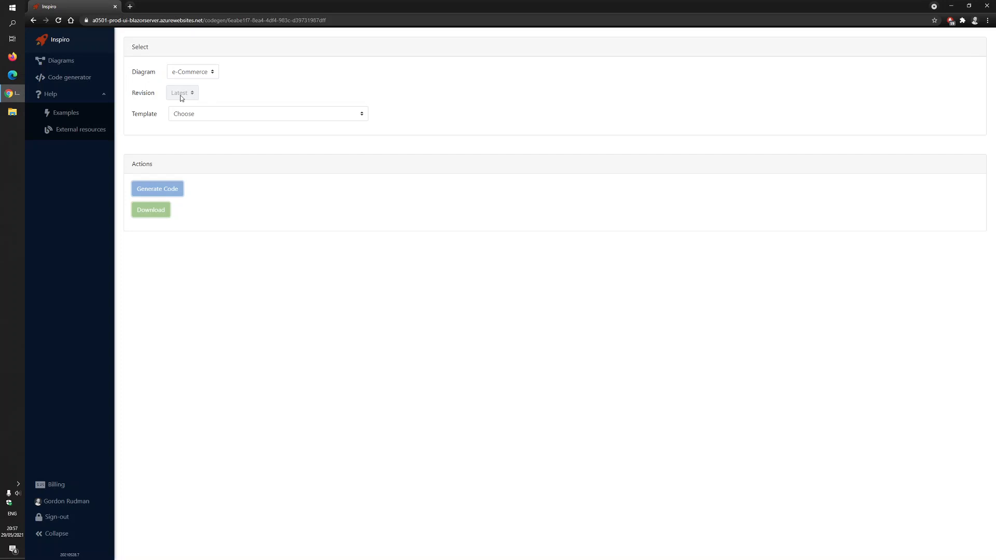
Generate code with the C# template "Clean architecture - Event-driven CQRS"
click(364, 115)
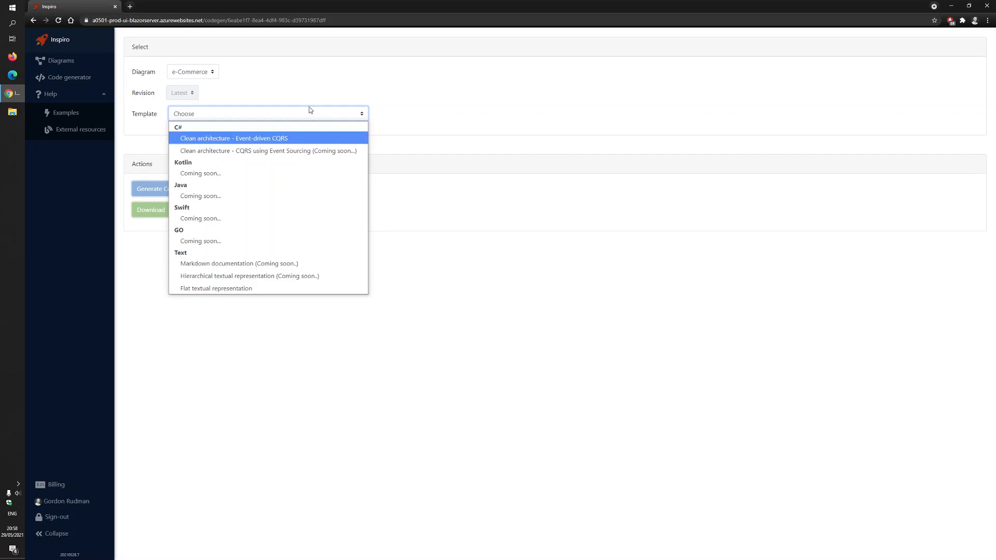
click(182, 139)
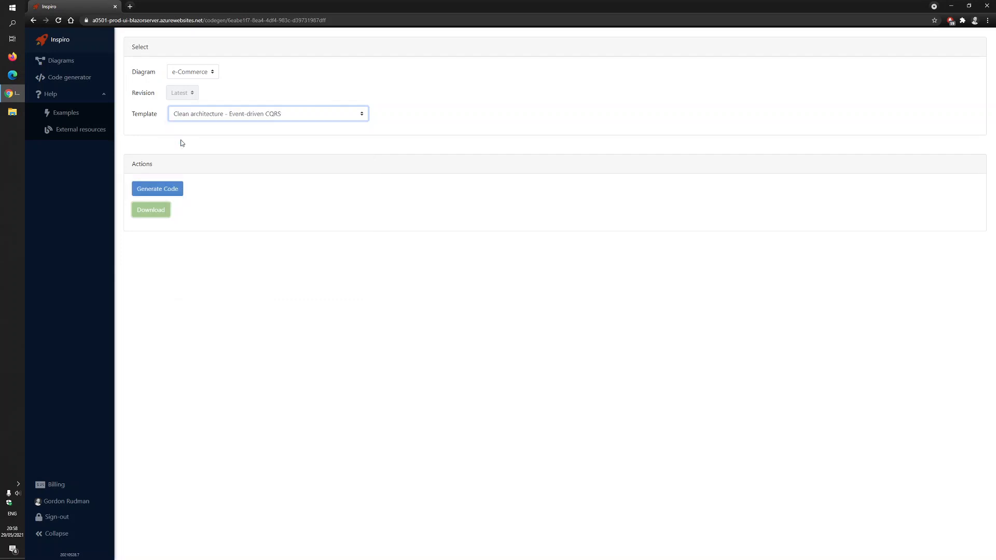
click(158, 191)
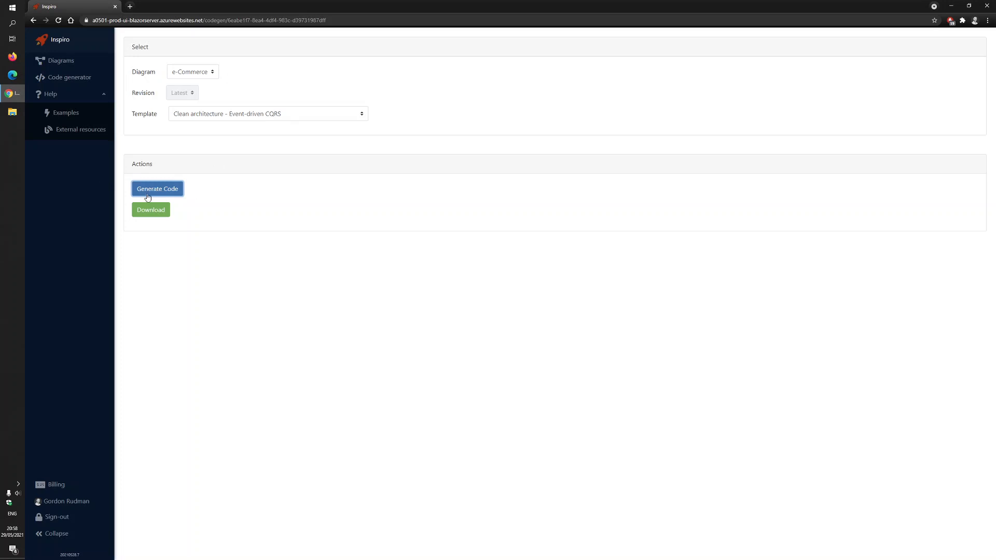
Download the generated code as Code.zip to the Downloads folder and close the browser
click(168, 214)
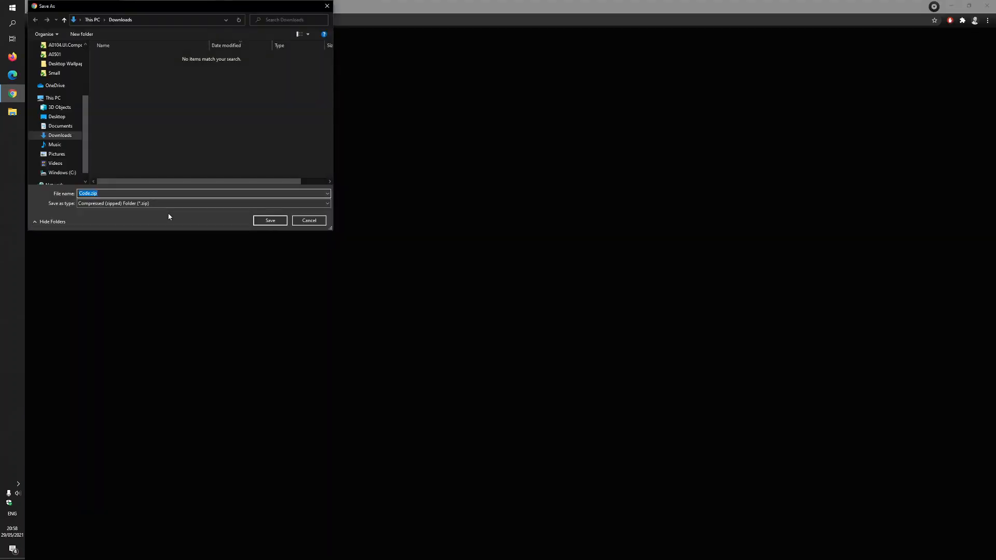
drag(132, 6, 332, 118)
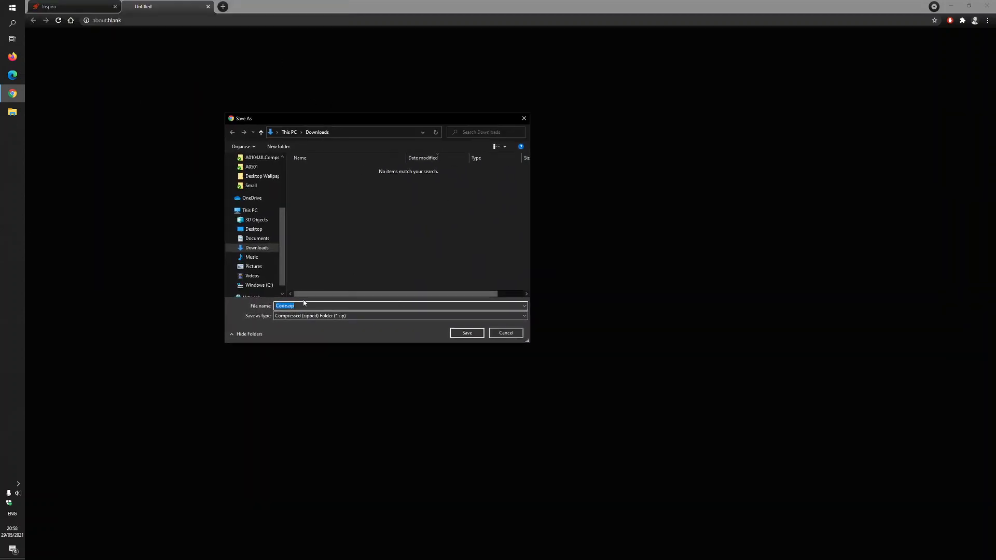
click(476, 336)
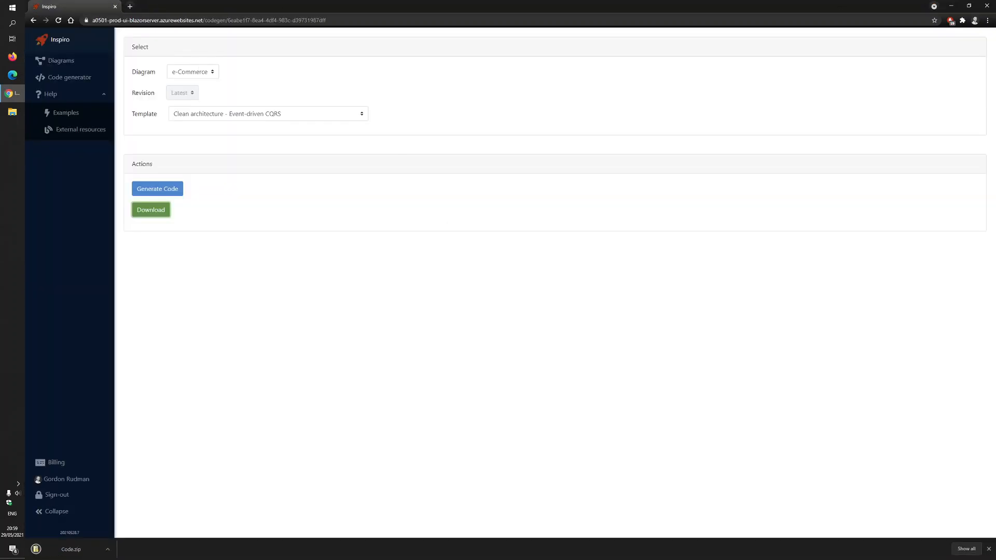
click(985, 4)
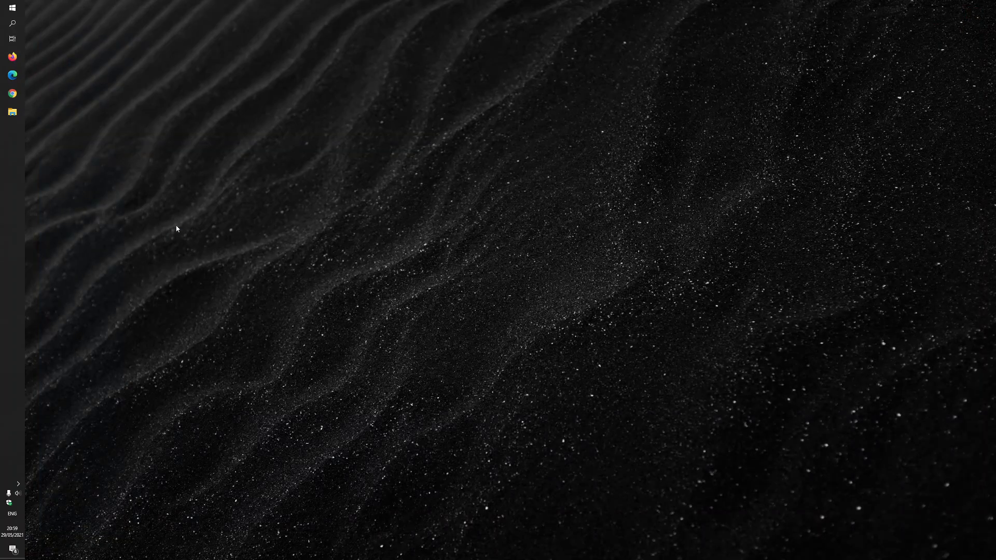
Open the Downloads folder in File Explorer and extract Code.zip into a Code folder with 7-Zip
click(12, 112)
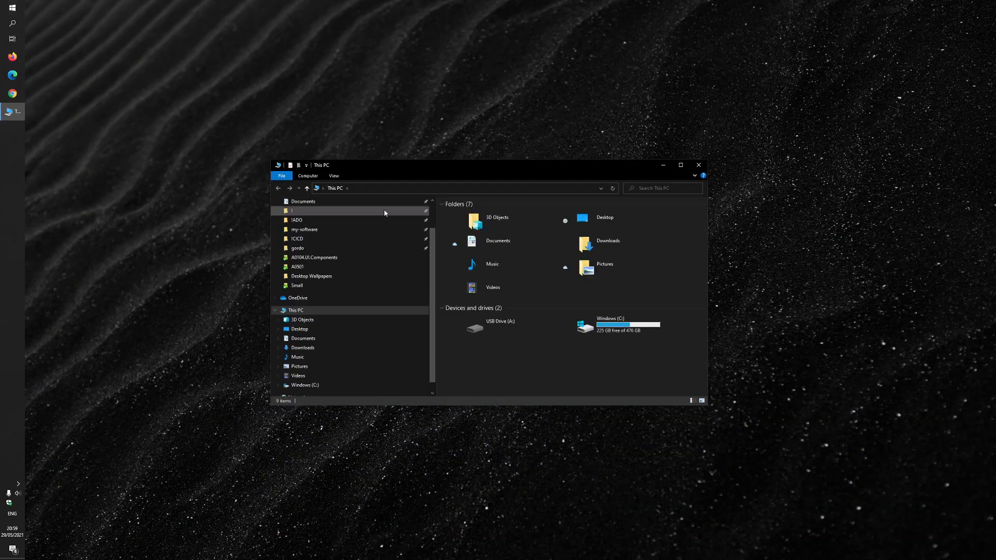
scroll(309, 229, up, 2)
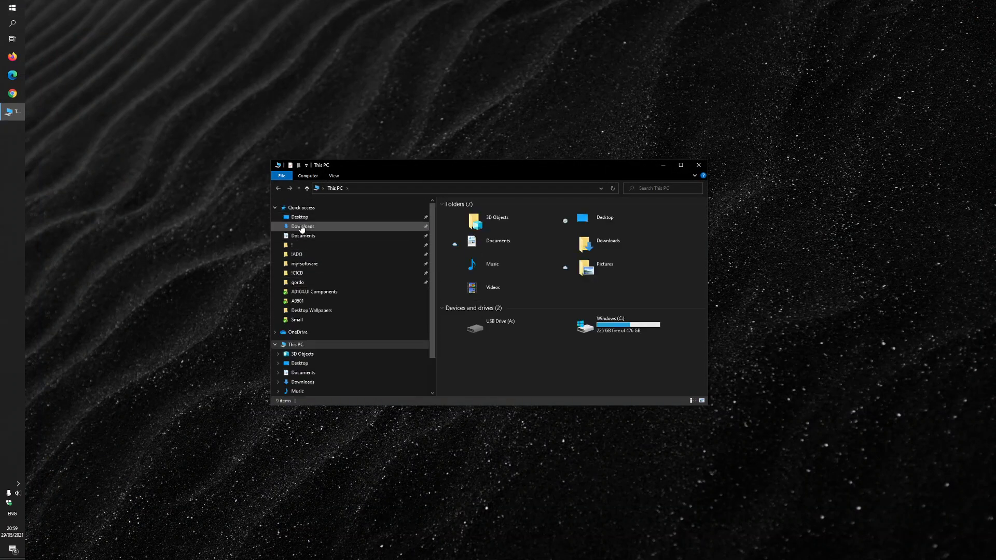
click(303, 226)
double_click(491, 167)
right_click(219, 64)
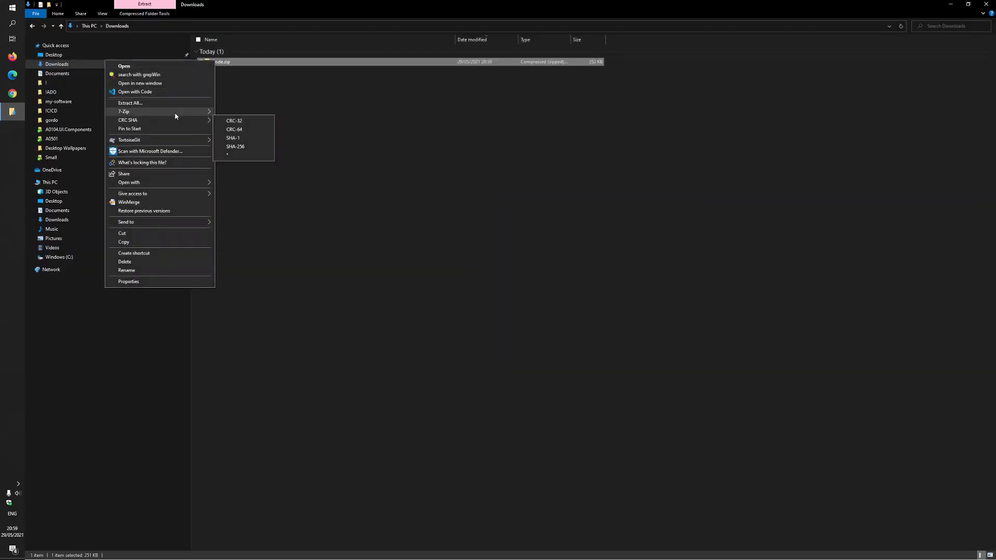
mouse_move(171, 112)
click(249, 146)
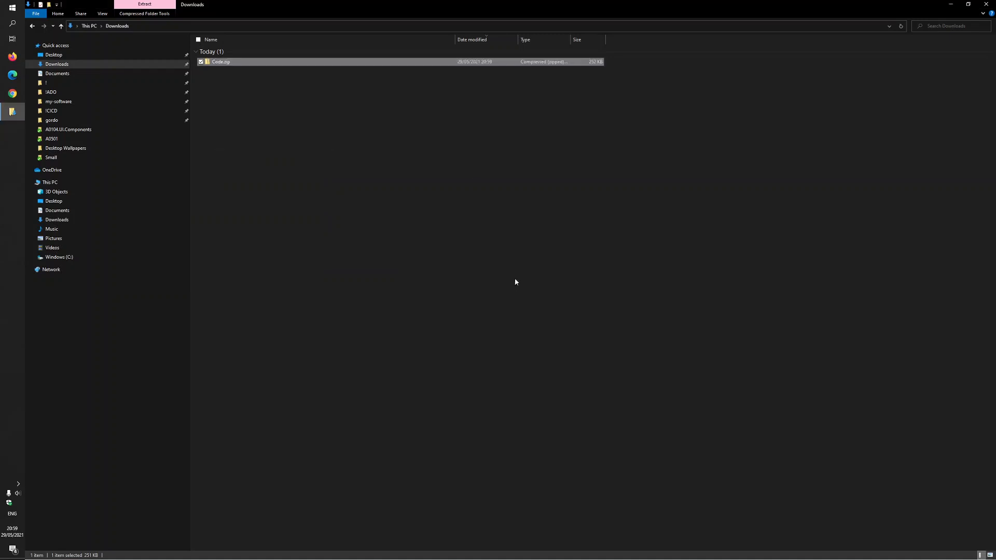
Open the E-Commerce folder inside Code, under Clean Architecture - Complete solution
click(215, 70)
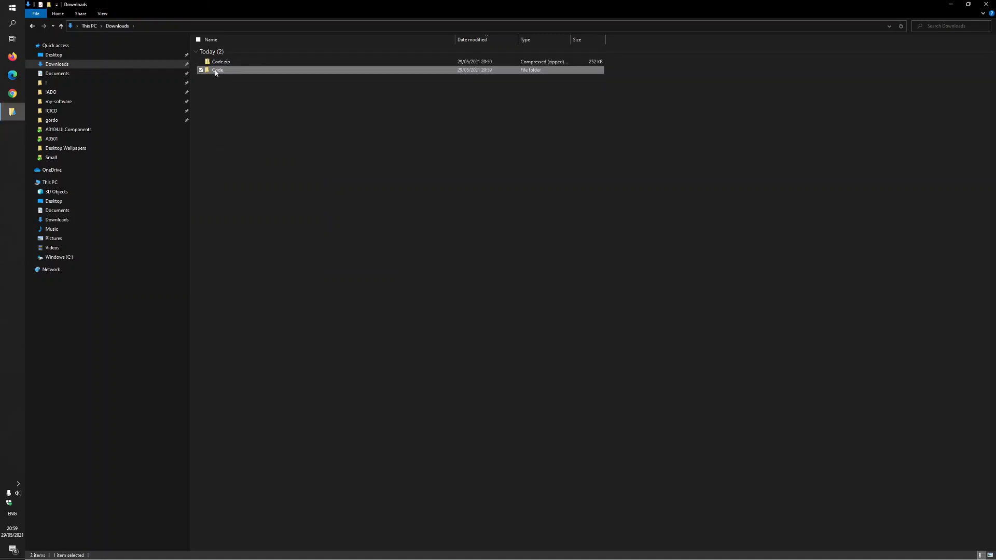
double_click(216, 71)
double_click(221, 53)
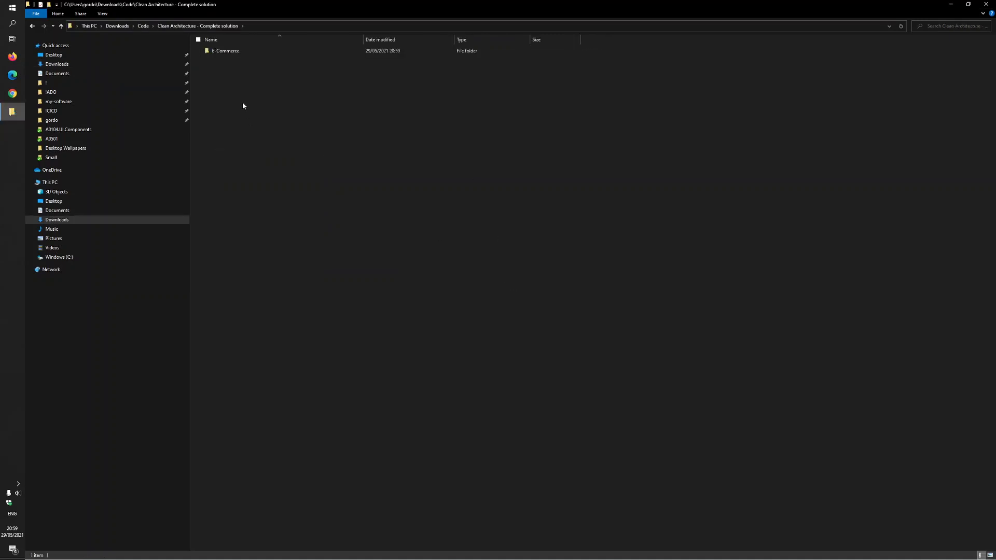
double_click(215, 52)
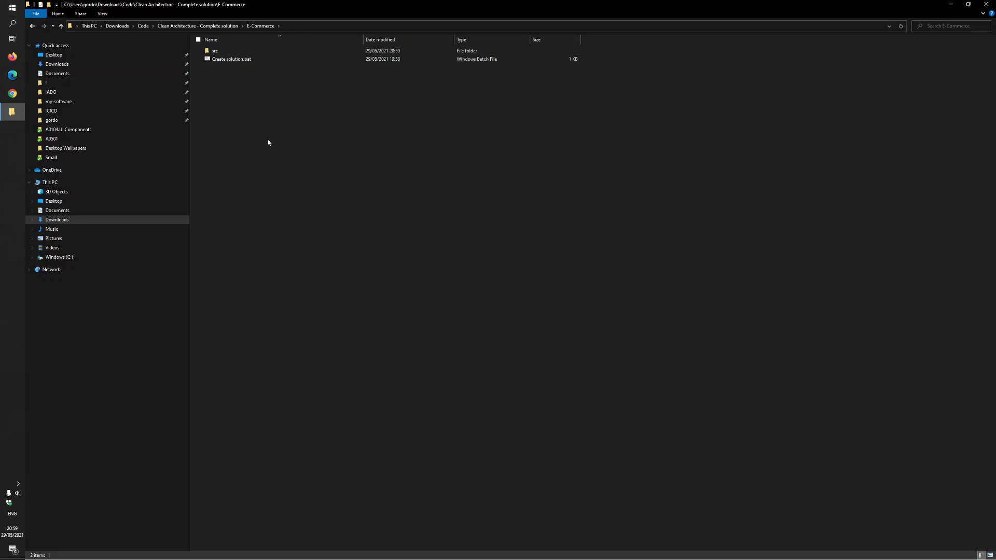
Run Create solution.bat to build the E-Commerce Visual Studio solution file
right_click(210, 59)
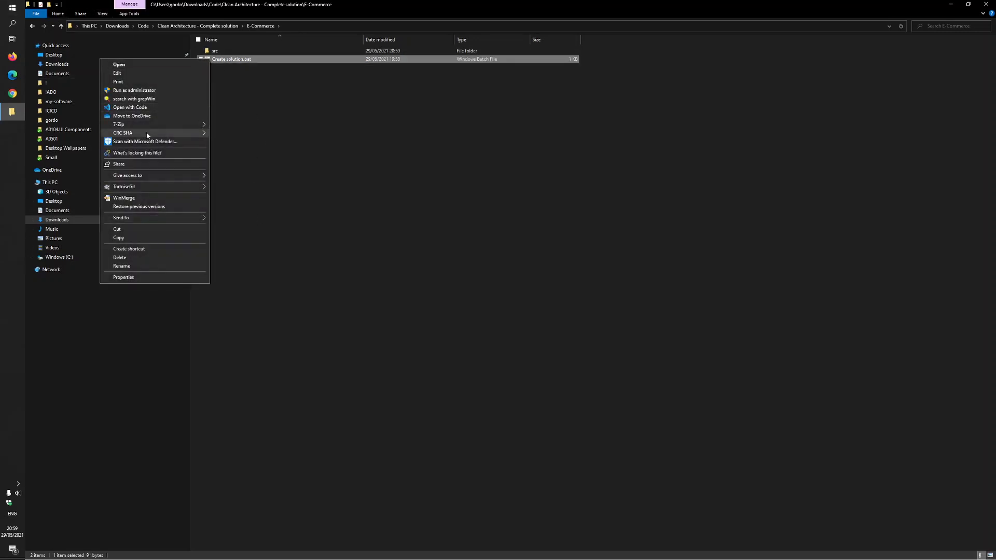
mouse_move(156, 128)
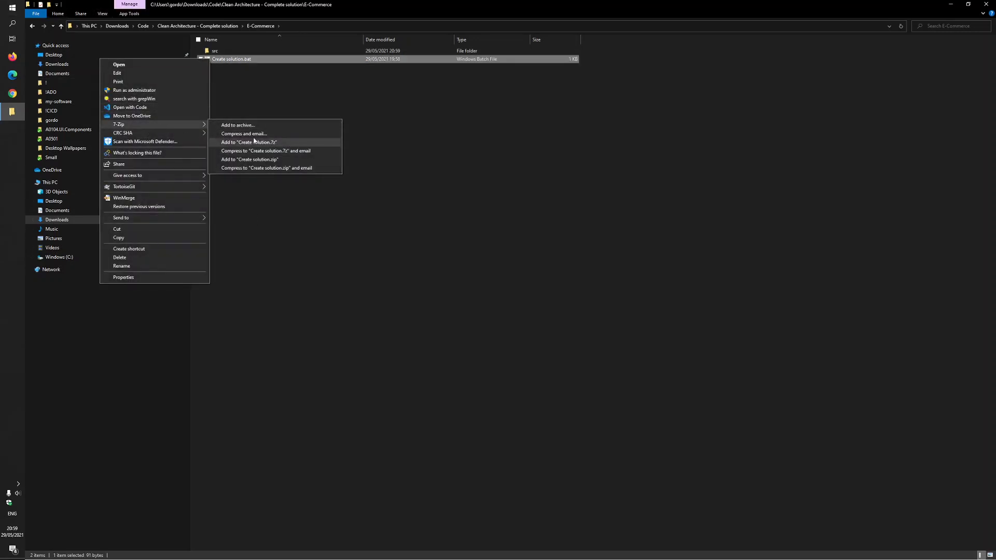
double_click(238, 60)
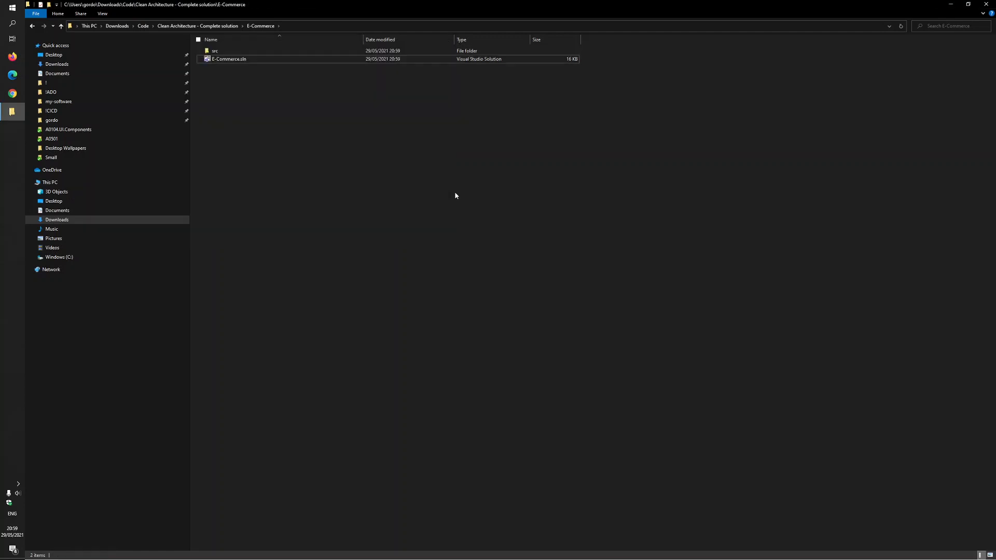
Open E-Commerce.sln in Visual Studio and expand its src folder to list the projects
click(207, 60)
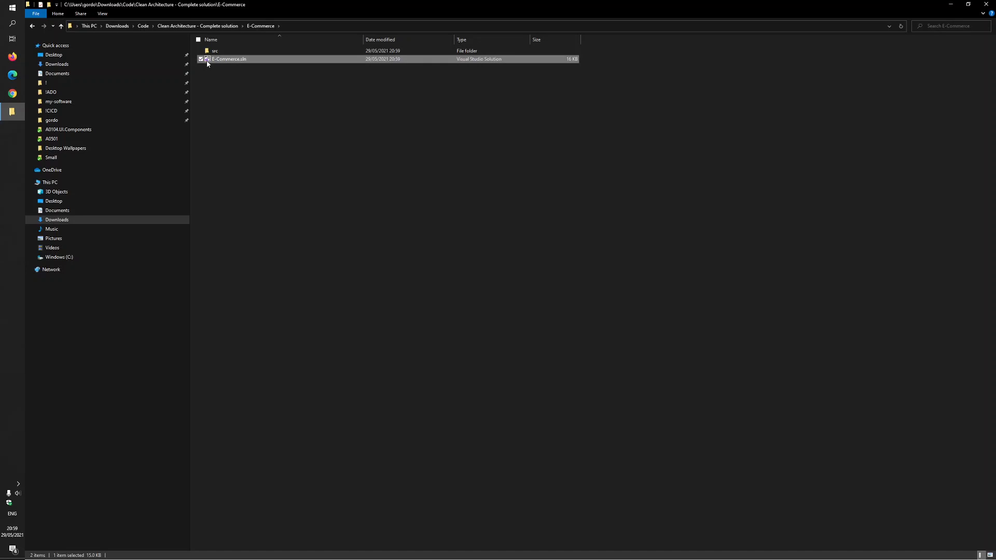
double_click(207, 62)
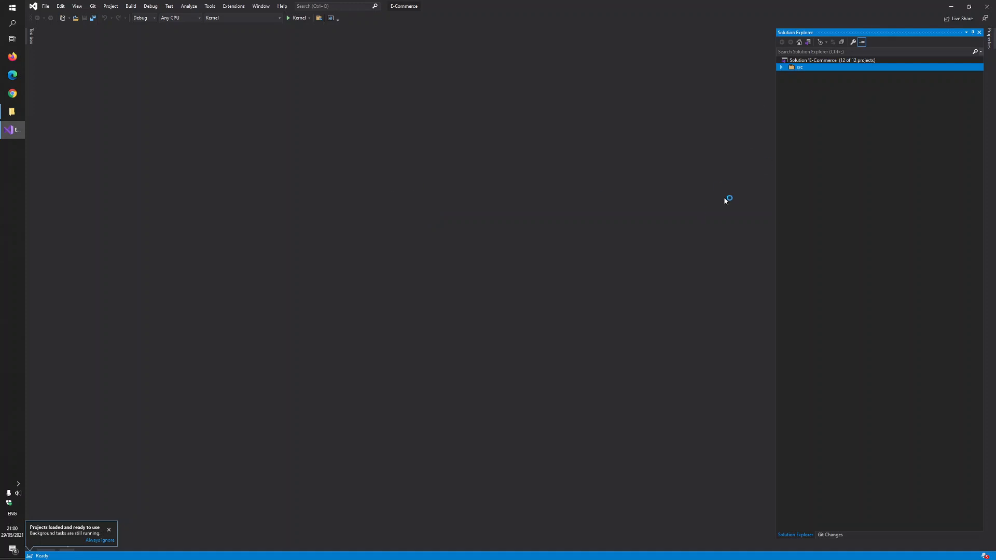
click(783, 69)
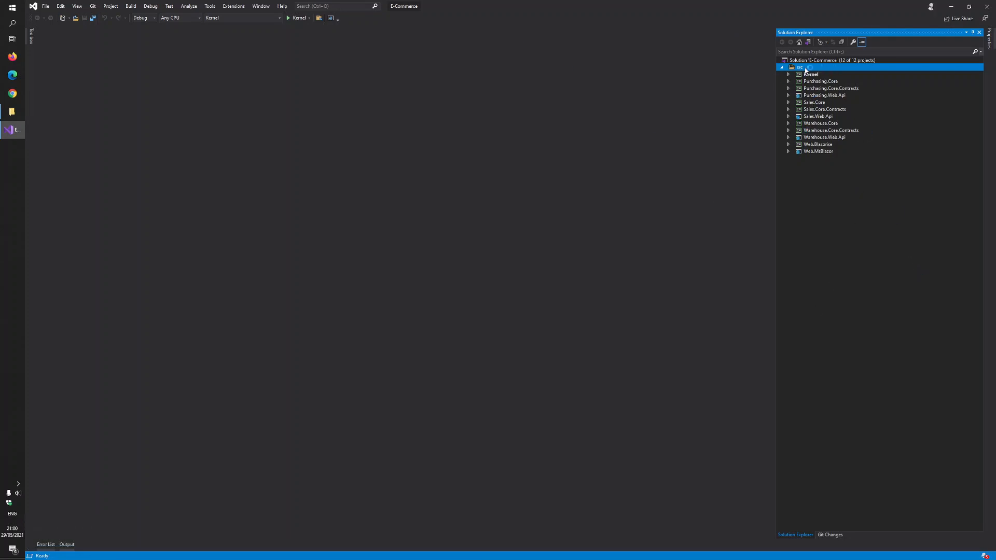
Check the combined properties of all items in the E-Commerce folder in File Explorer, then return to Visual Studio
click(12, 111)
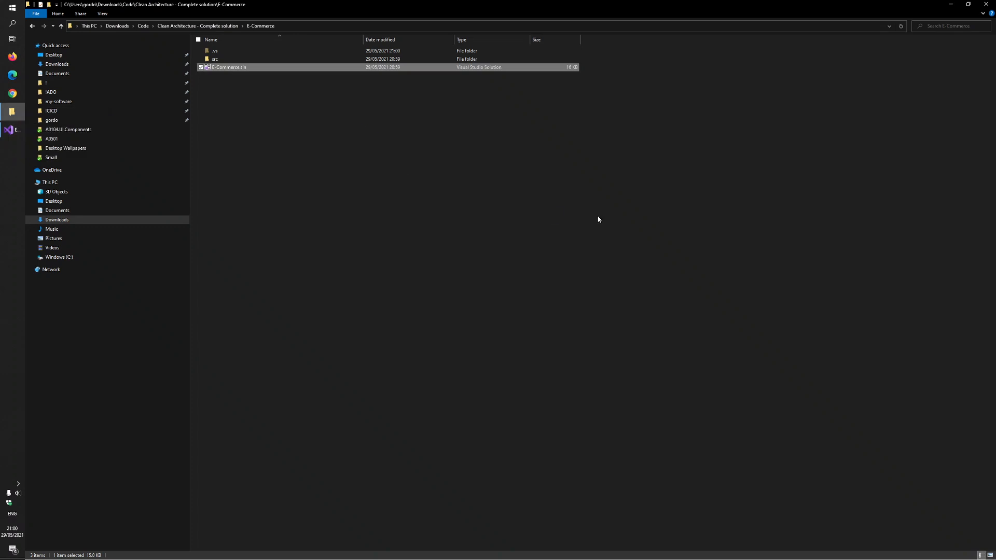
drag(597, 218, 295, 79)
right_click(294, 244)
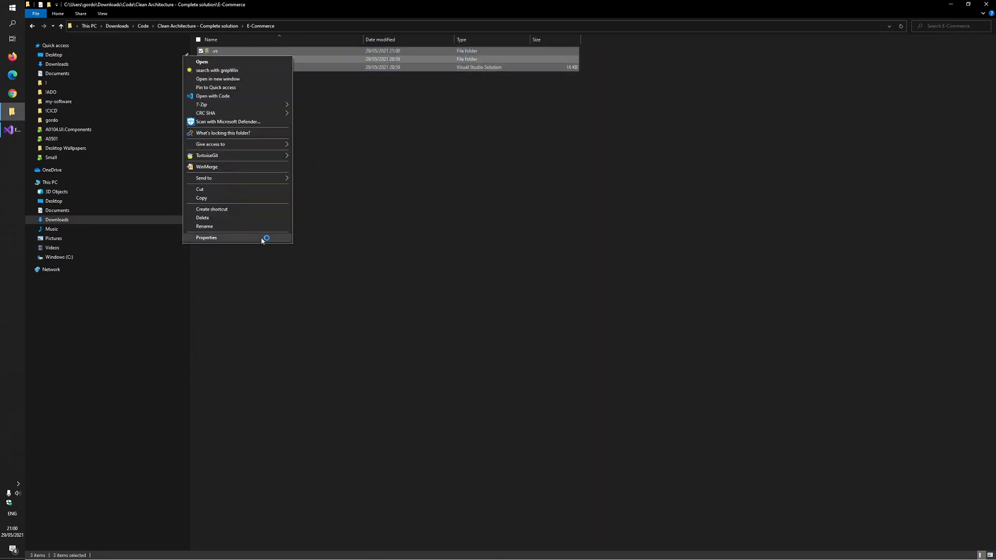
click(261, 238)
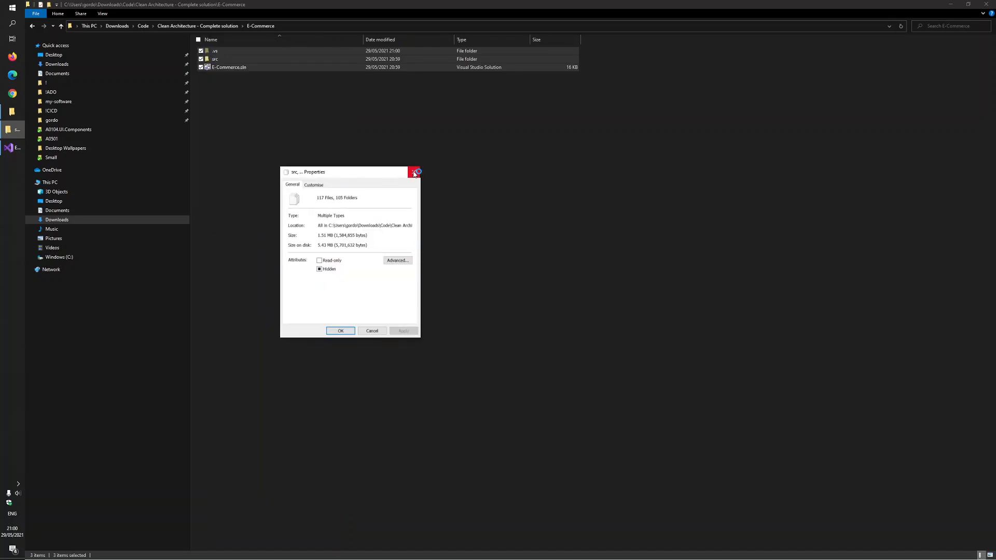
click(414, 173)
click(12, 134)
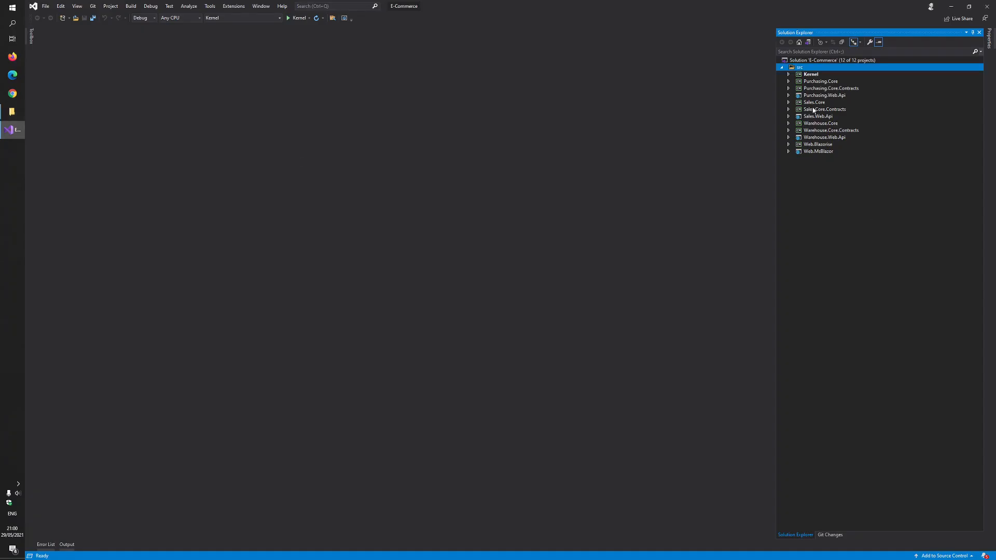
Review the code of Startup.cs in the Web.MsBlazor project, then close the file
click(788, 151)
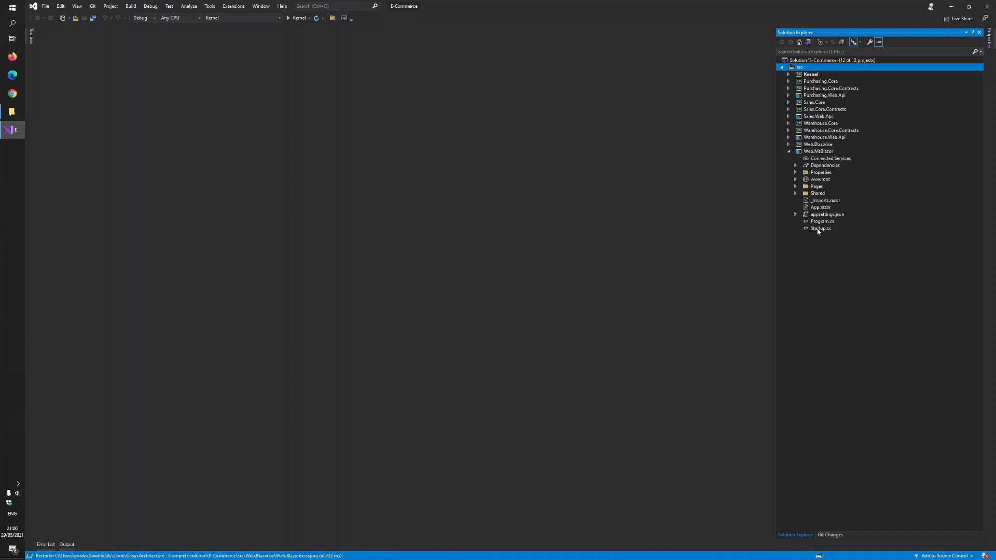
click(777, 229)
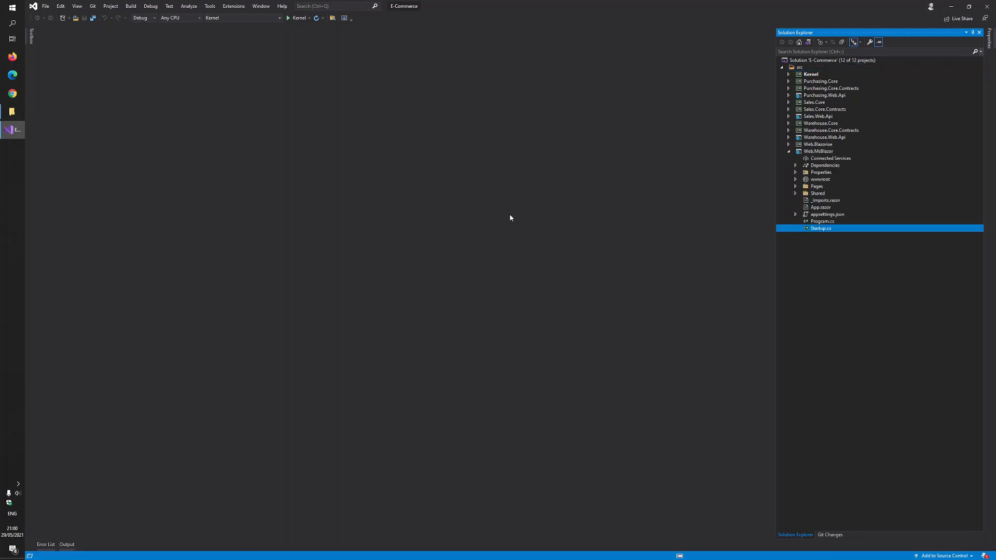
scroll(538, 361, down, 4)
scroll(537, 360, down, 6)
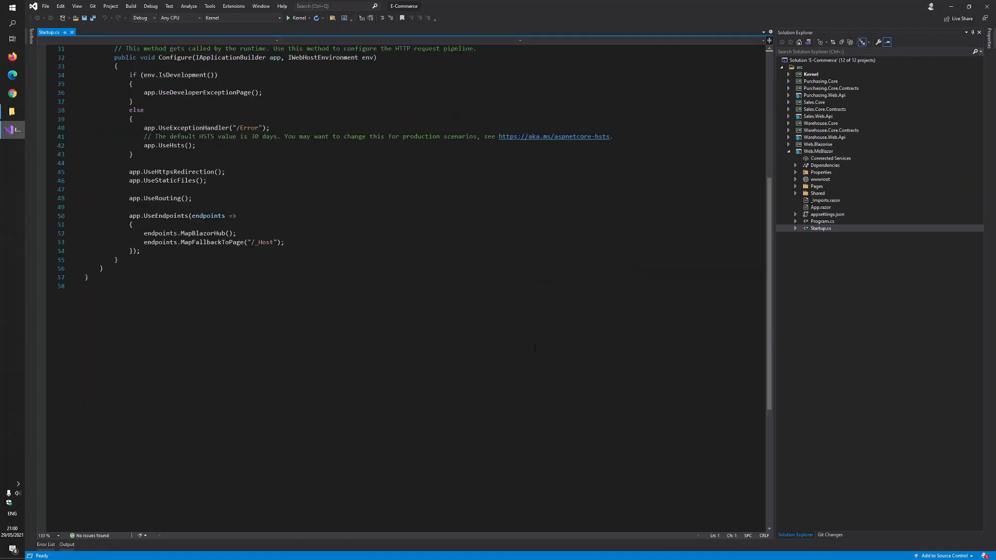
scroll(538, 360, up, 10)
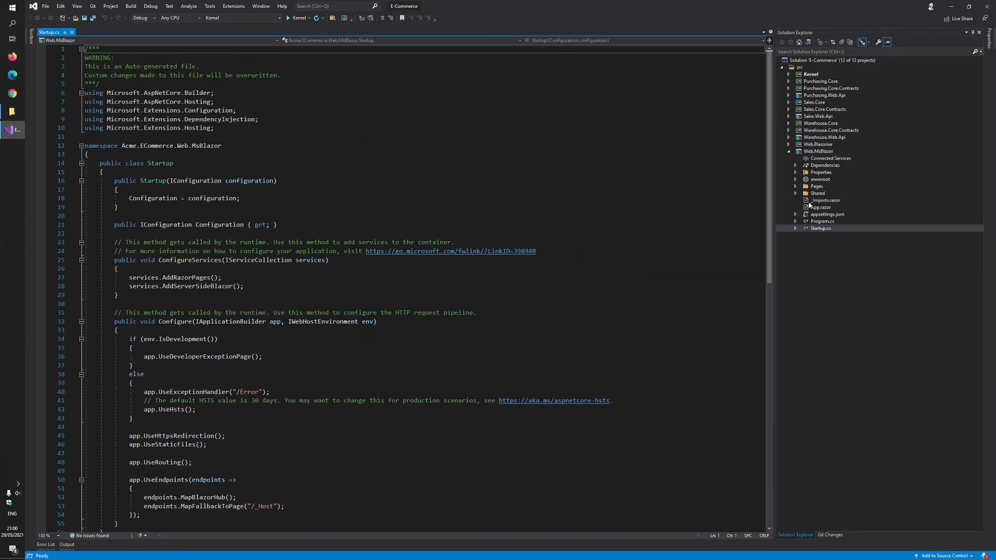
click(73, 32)
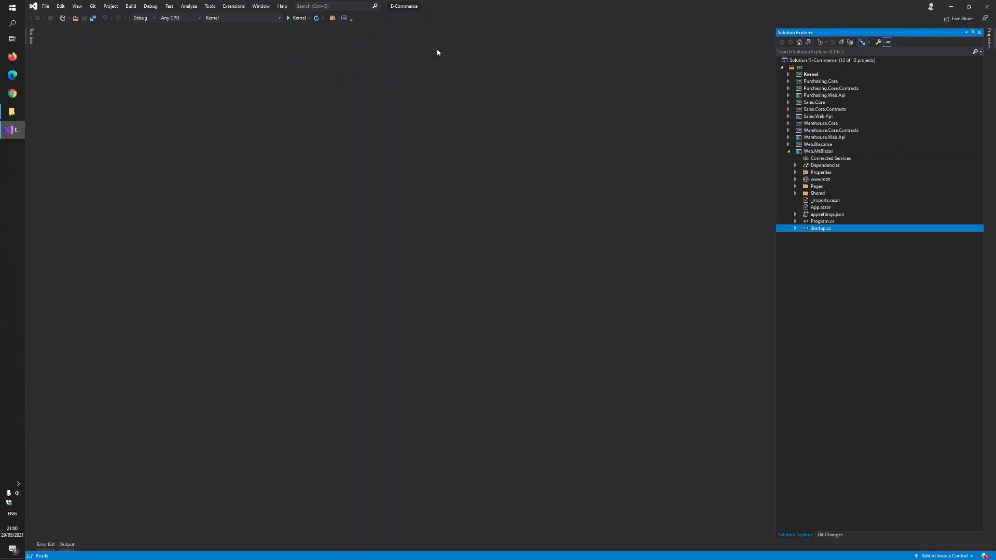
Set Web.MsBlazor as the startup project and run it in debug mode
click(279, 17)
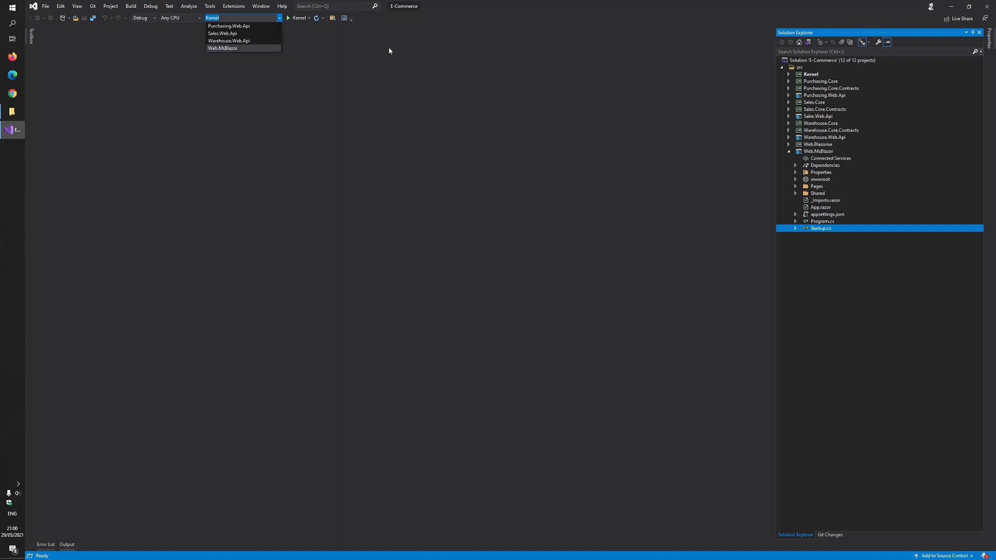
click(232, 48)
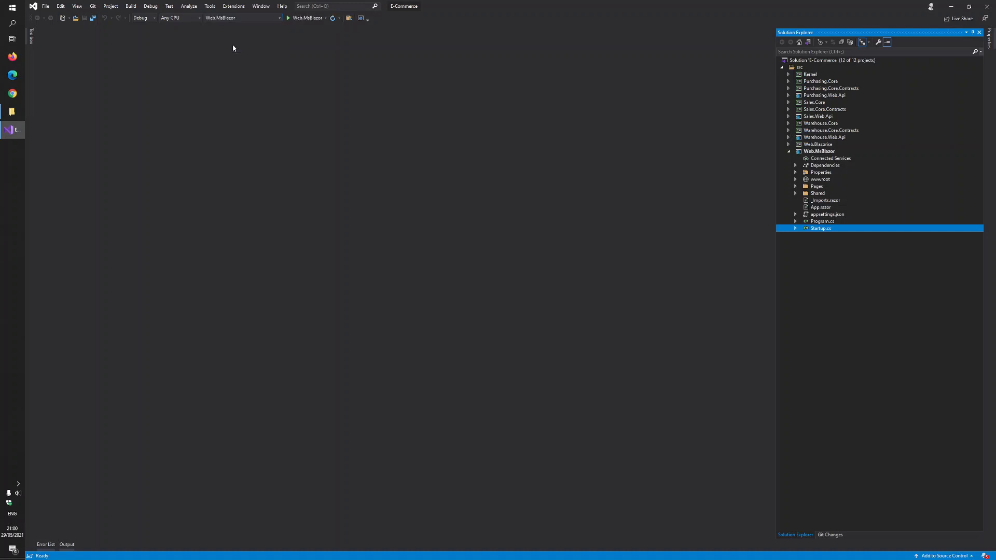
click(302, 19)
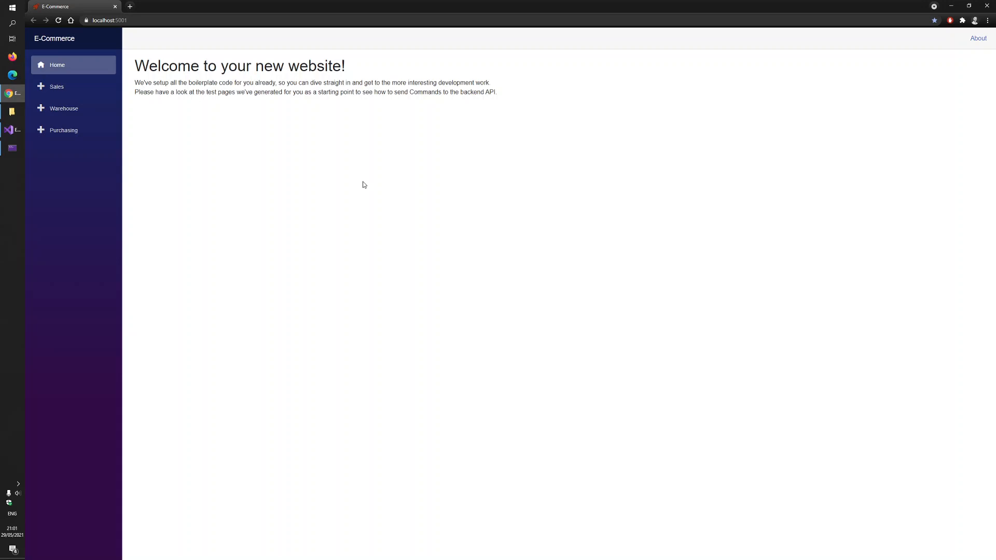
Look through the Warehouse and Purchasing pages of the running E-Commerce website, ending on the Warehouse page
click(66, 113)
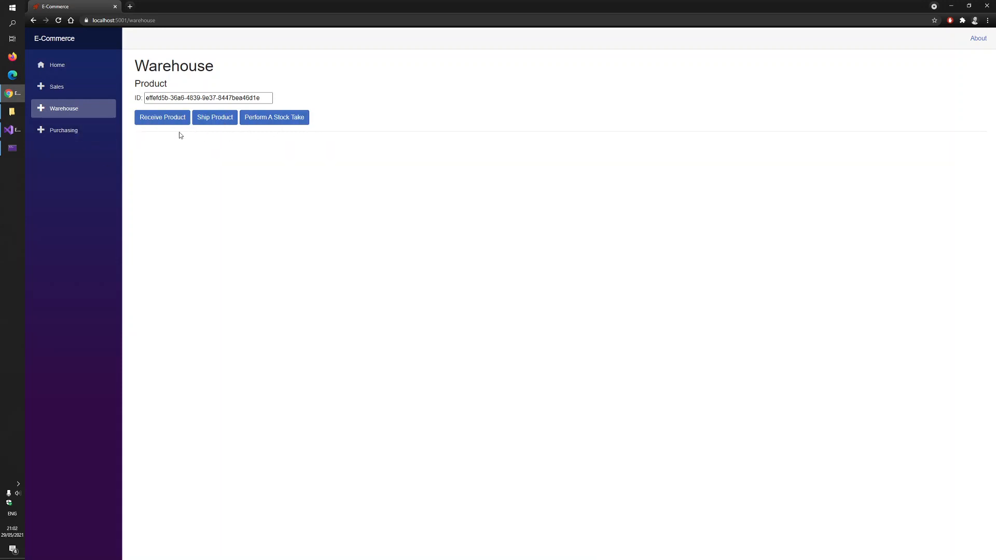
click(87, 134)
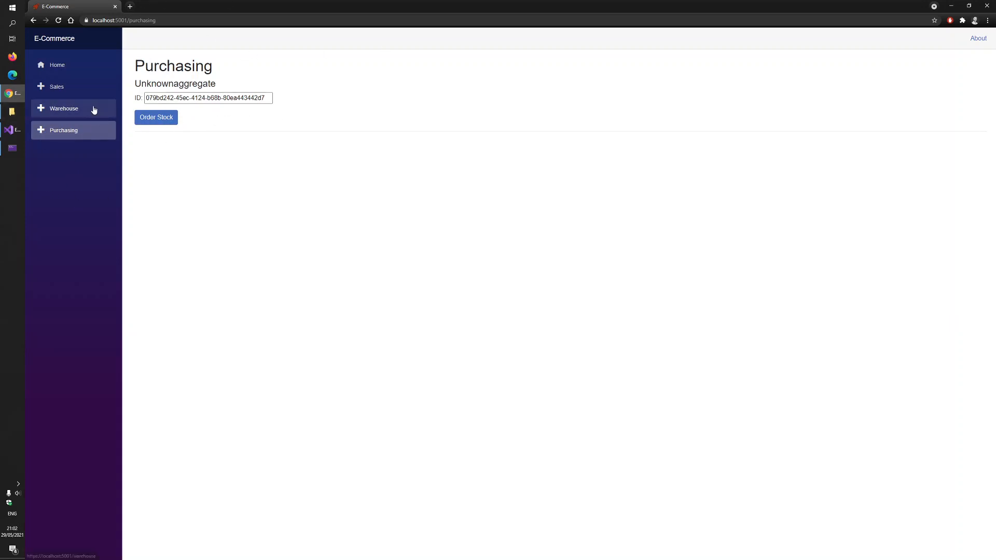
click(94, 109)
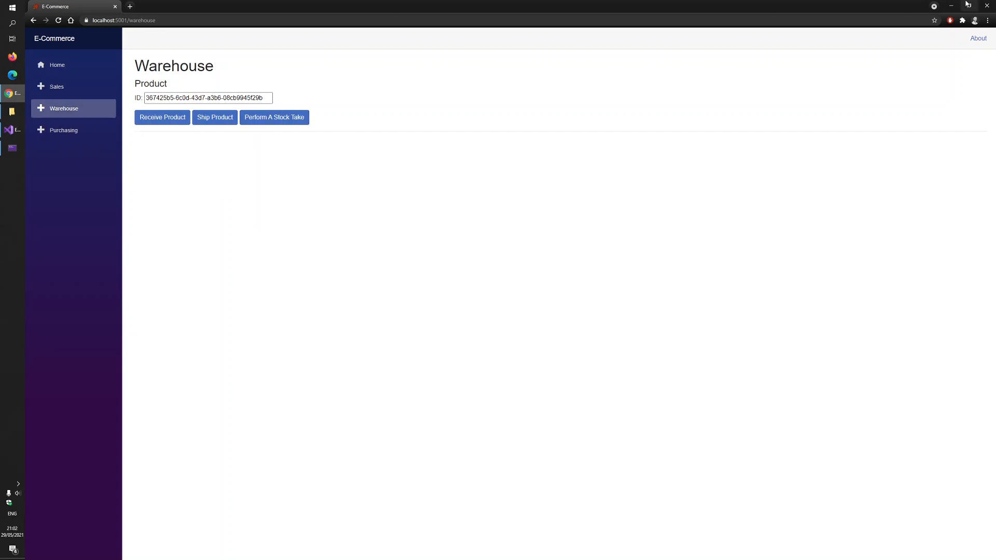
In Visual Studio, open WarehouseTestPage.razor from the Pages folder of Web.MsBlazor and review its command methods
click(12, 130)
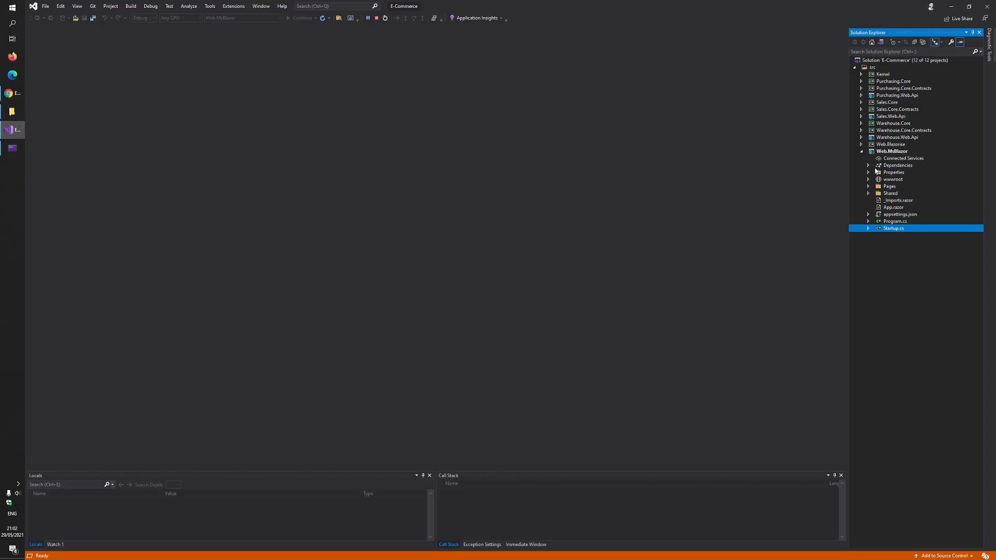
click(869, 187)
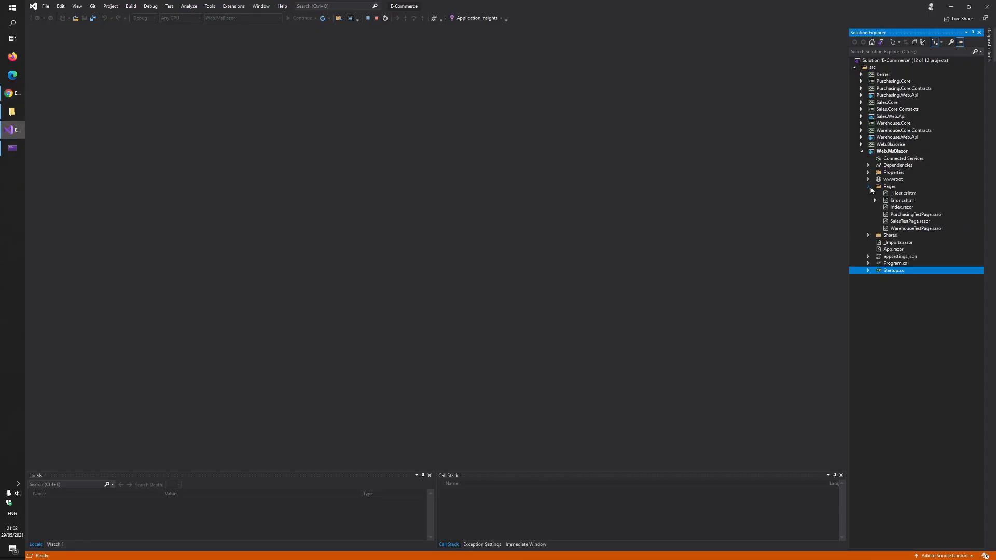
click(912, 229)
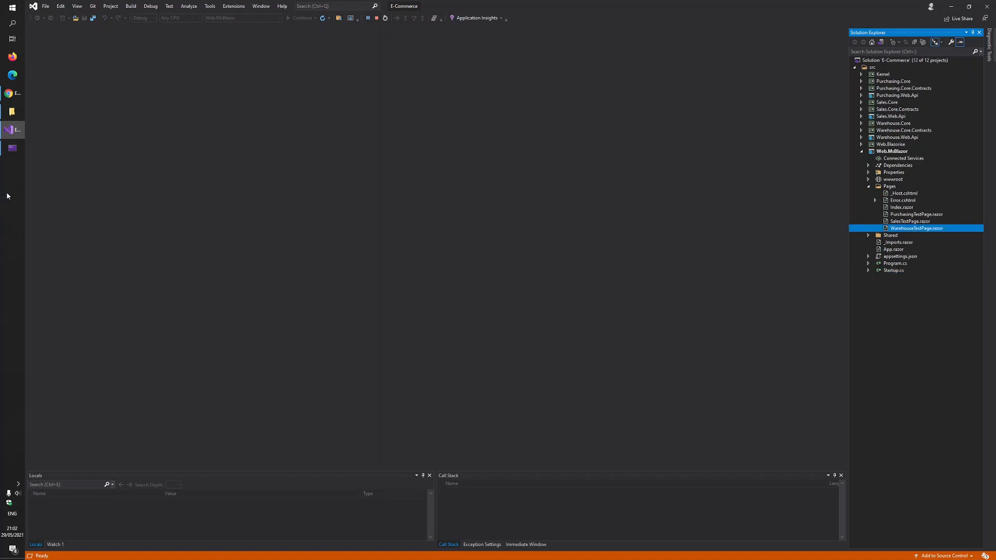
scroll(300, 159, down, 7)
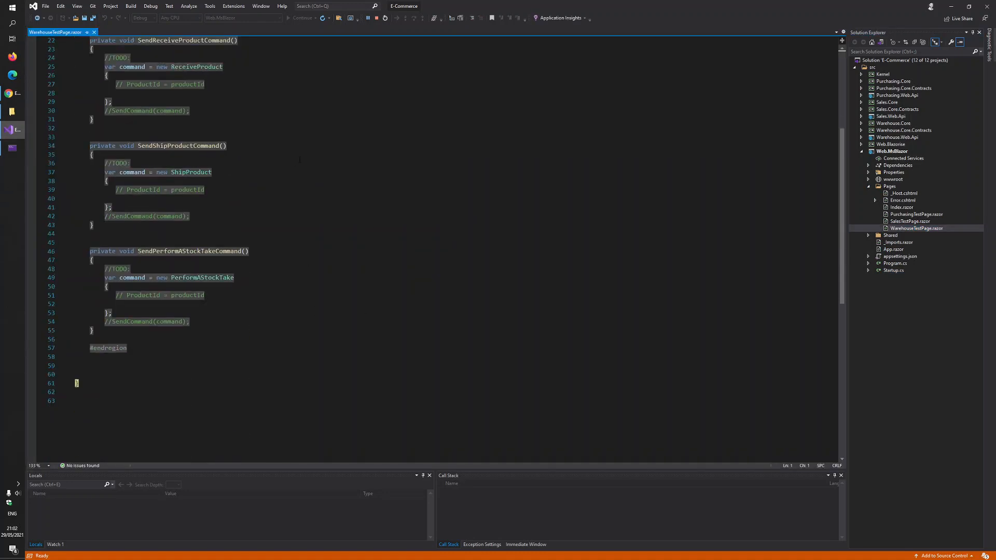
scroll(300, 160, up, 4)
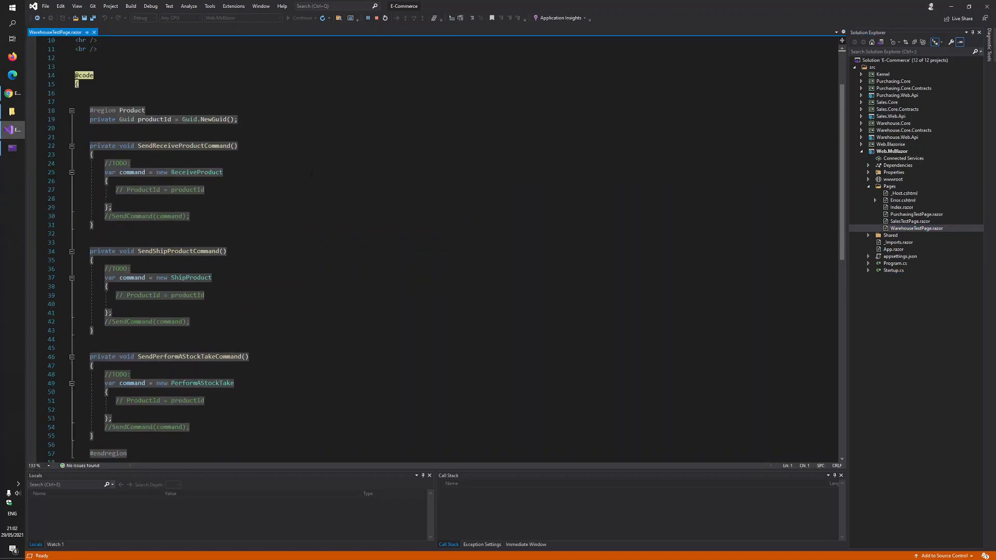
Set a breakpoint at the opening brace of SendShipProductCommand and trigger it with Ship Product on the website's Warehouse page in Chrome
click(31, 261)
click(10, 94)
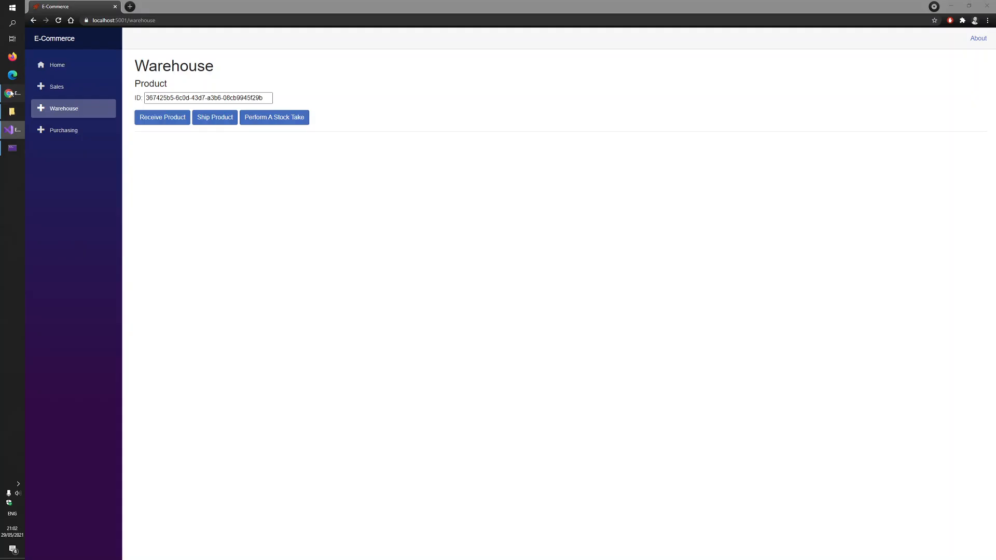
click(222, 120)
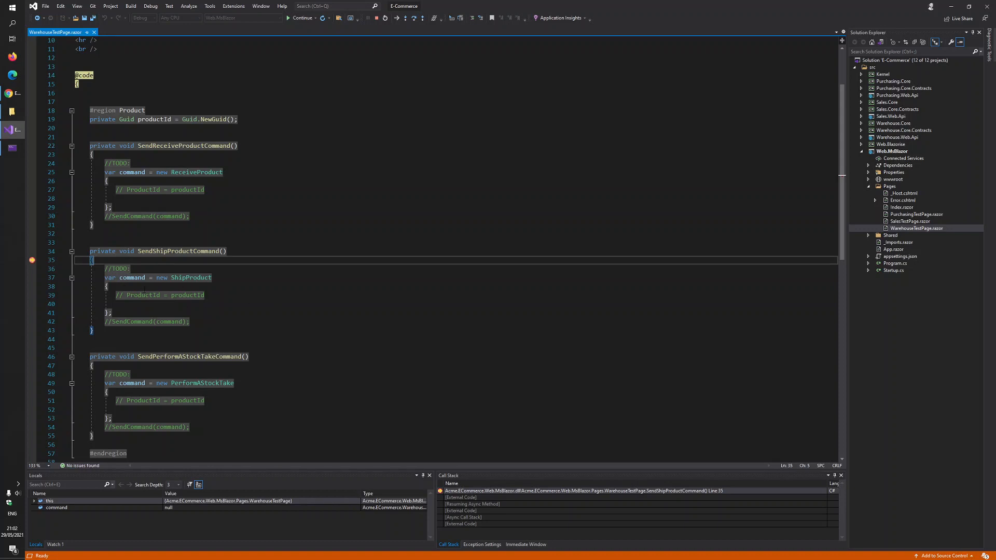
click(213, 321)
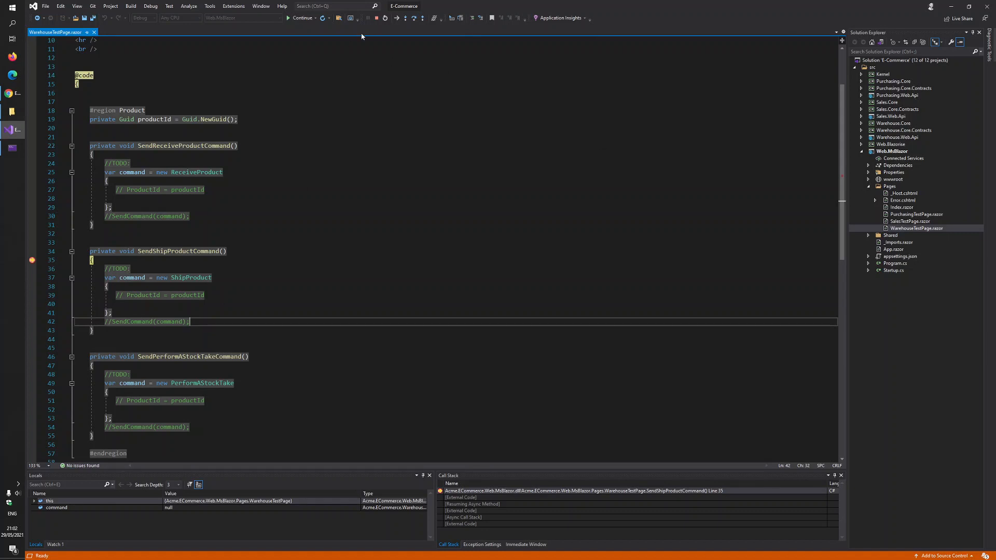
Stop debugging and run Warehouse.Web.Api as the startup project instead
click(377, 18)
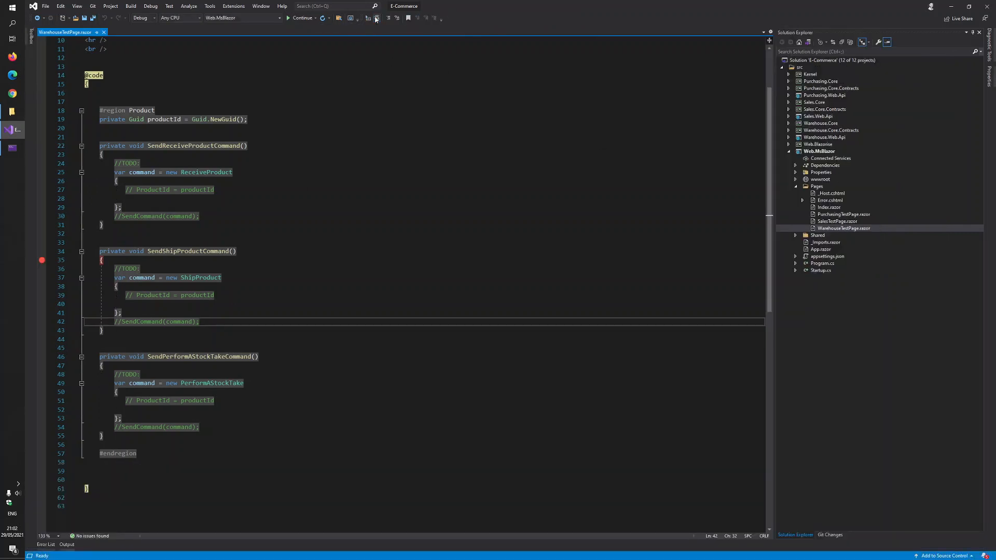
click(279, 18)
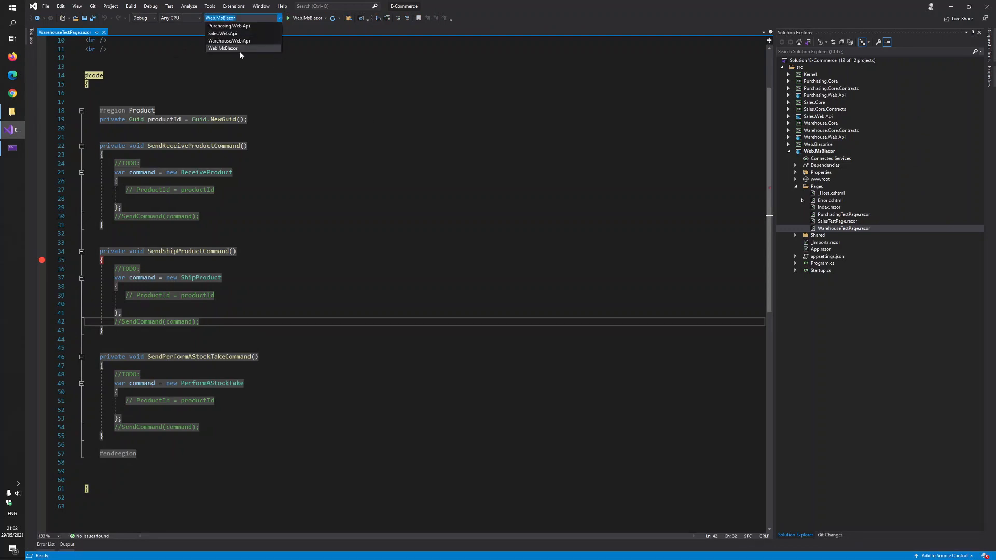
click(227, 41)
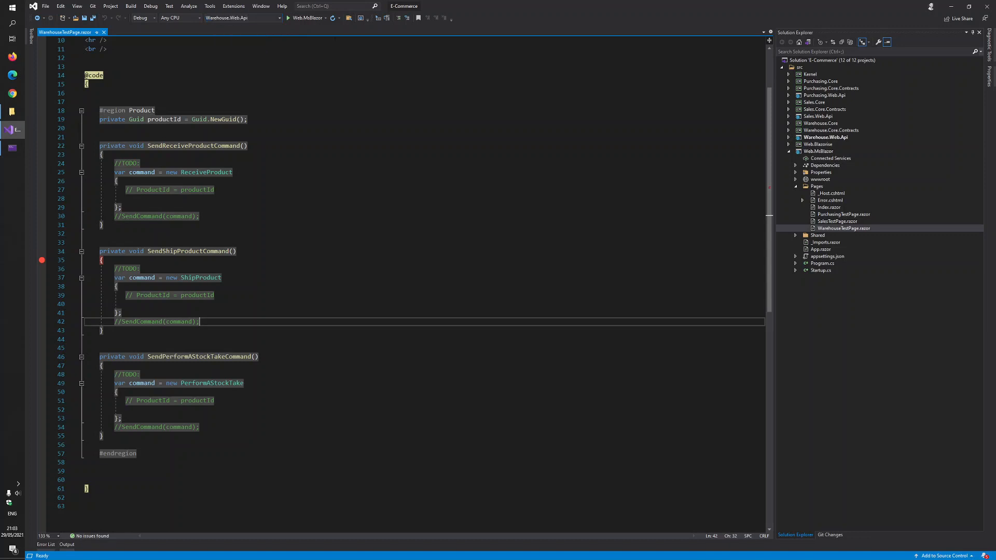
click(311, 18)
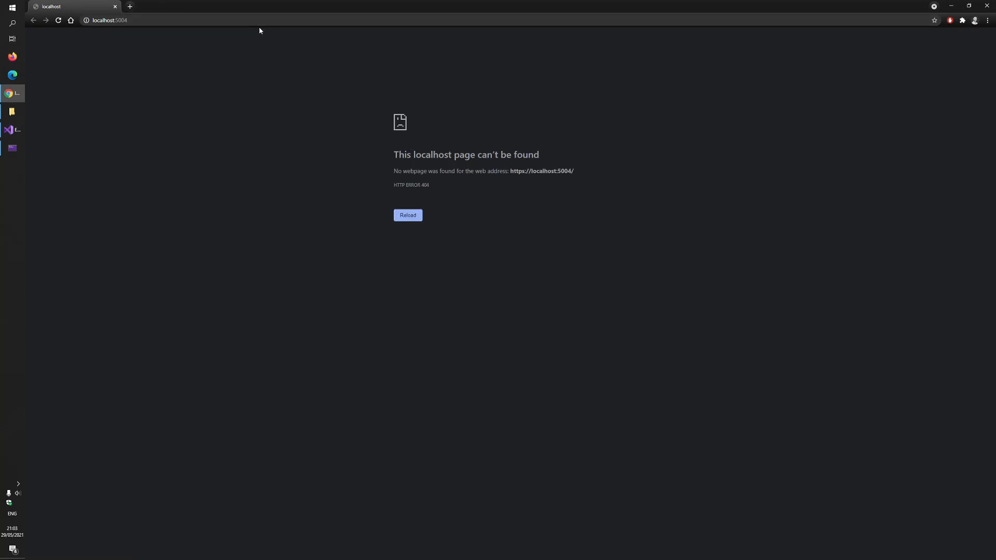
click(274, 20)
click(312, 22)
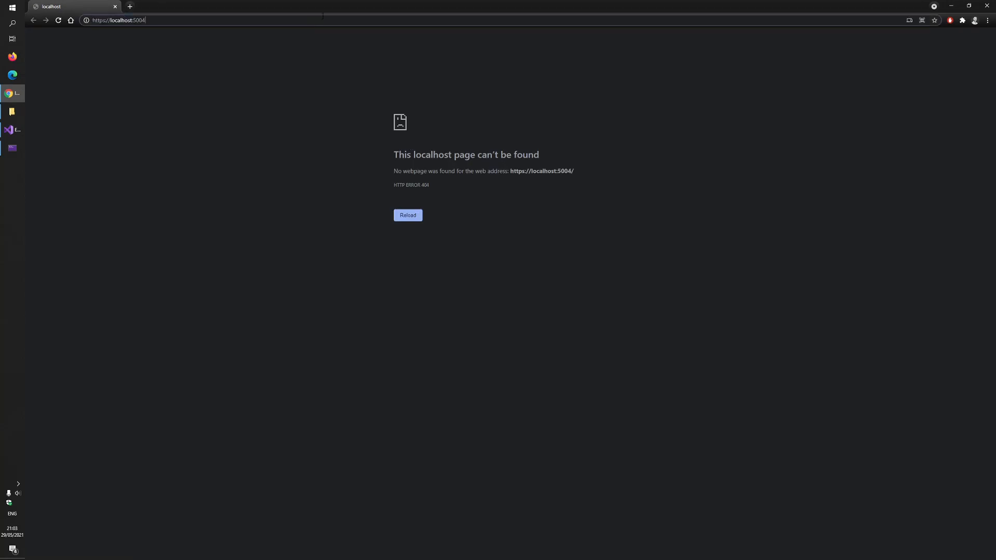
text(/)
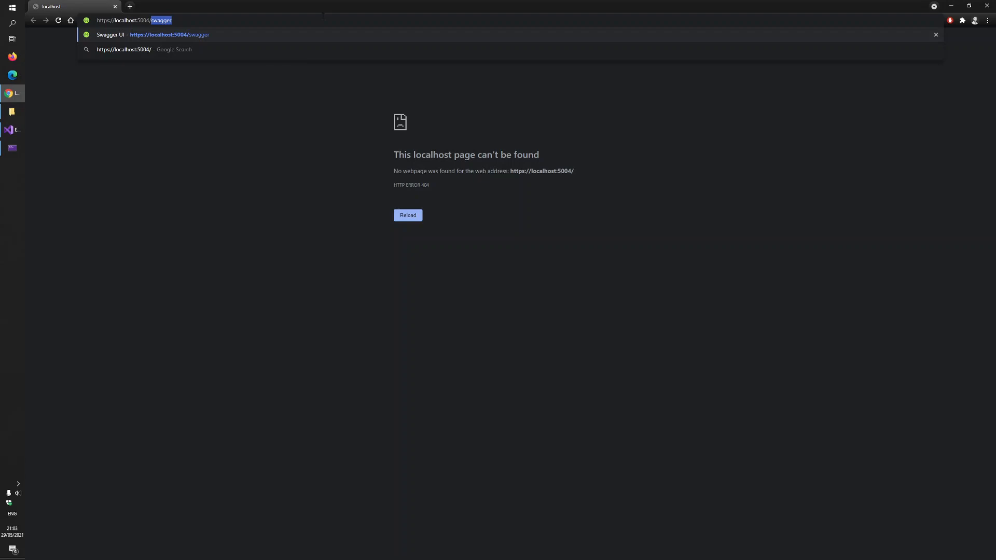
key(Return)
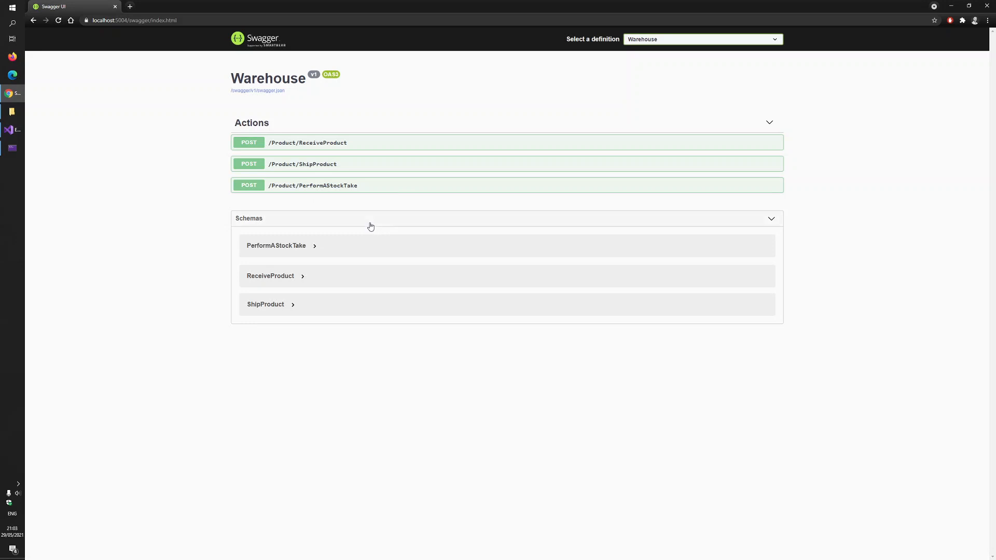
Examine the ShipProduct and PerformAStockTake endpoint details under Actions on the Warehouse Swagger page
click(343, 185)
click(356, 127)
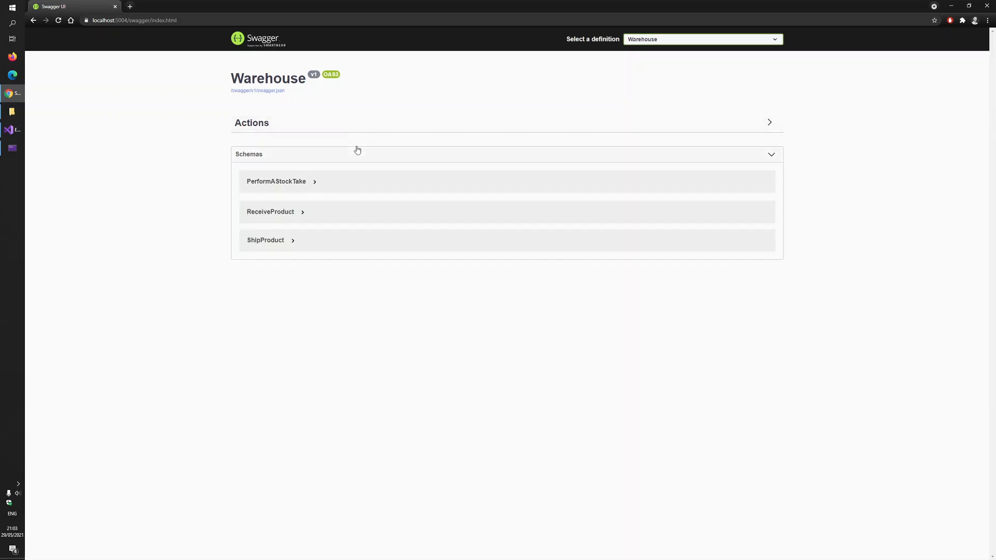
click(308, 126)
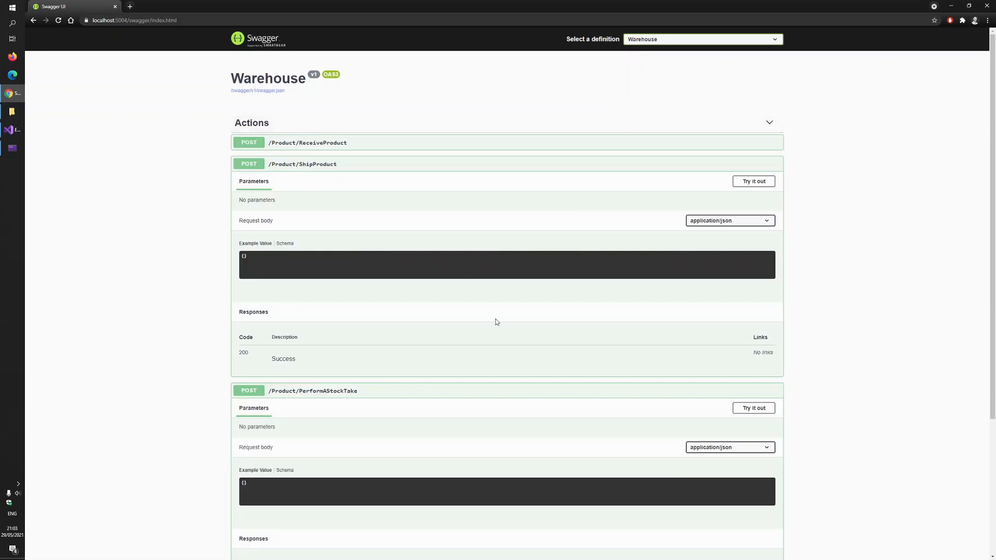
Expand the ReceiveProduct endpoint under Actions and review its request body and responses alongside the other Product endpoints
click(328, 145)
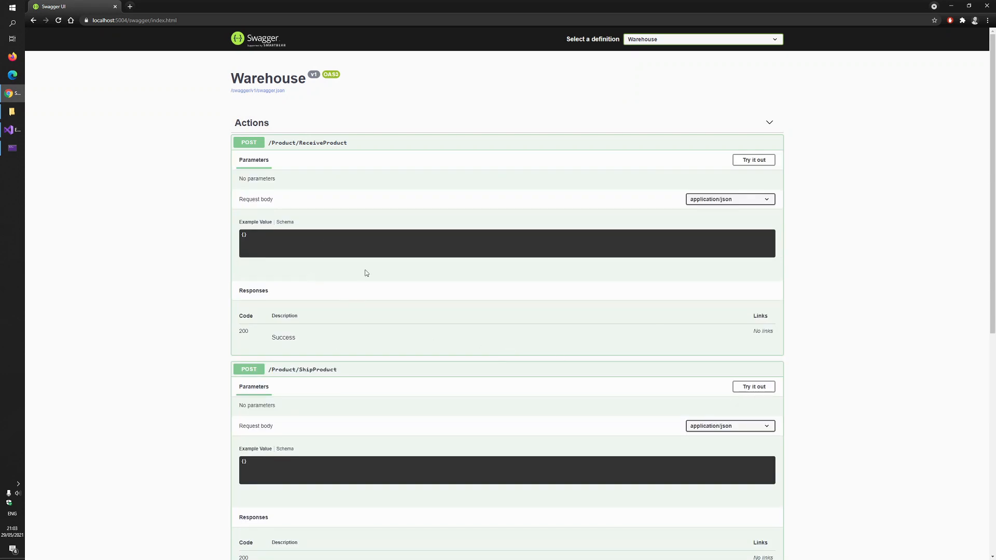
scroll(842, 362, down, 3)
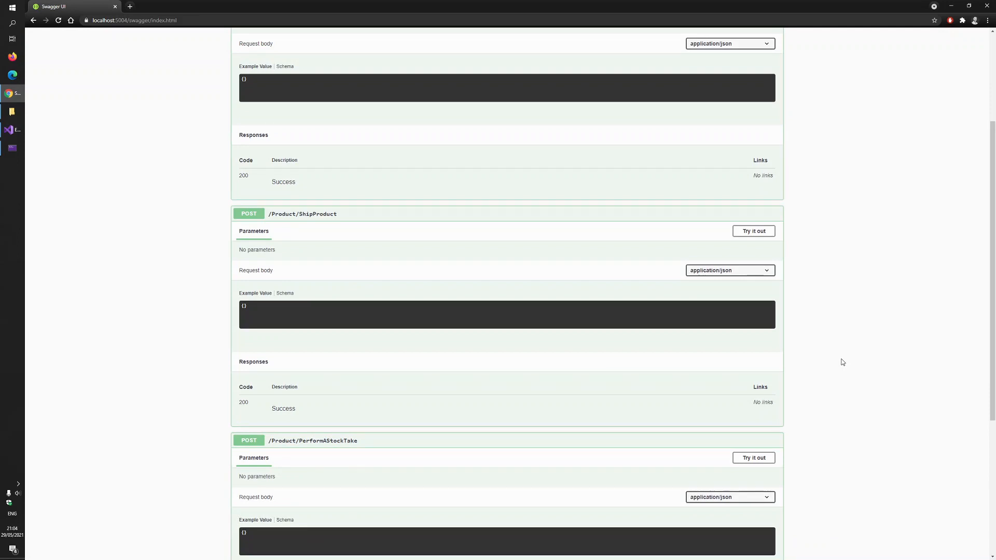
scroll(843, 364, down, 5)
scroll(844, 365, up, 8)
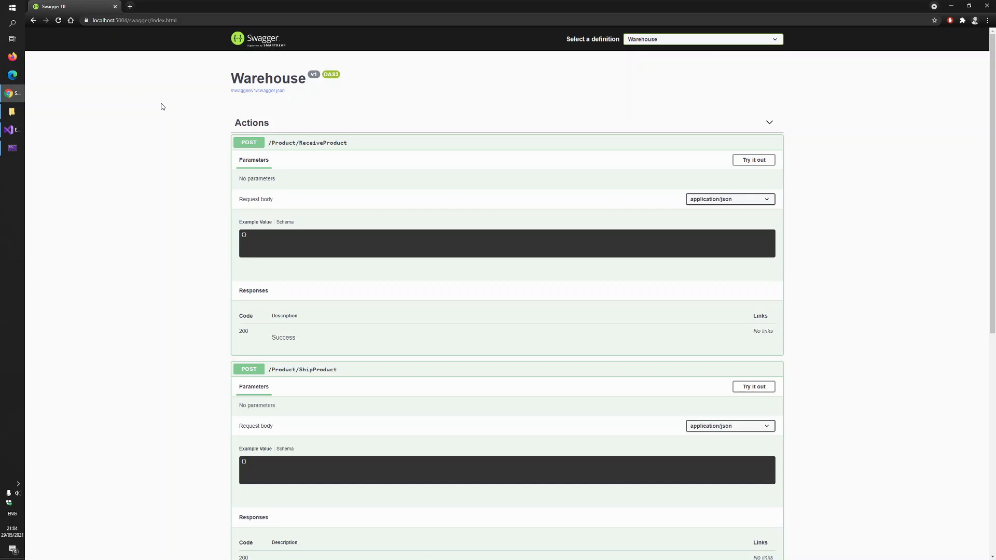
right_click(483, 94)
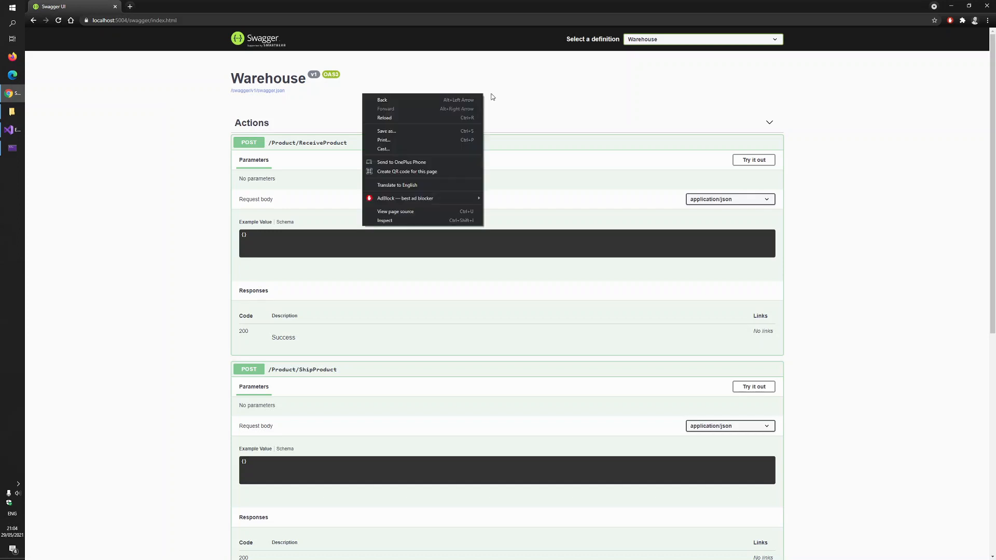
click(493, 97)
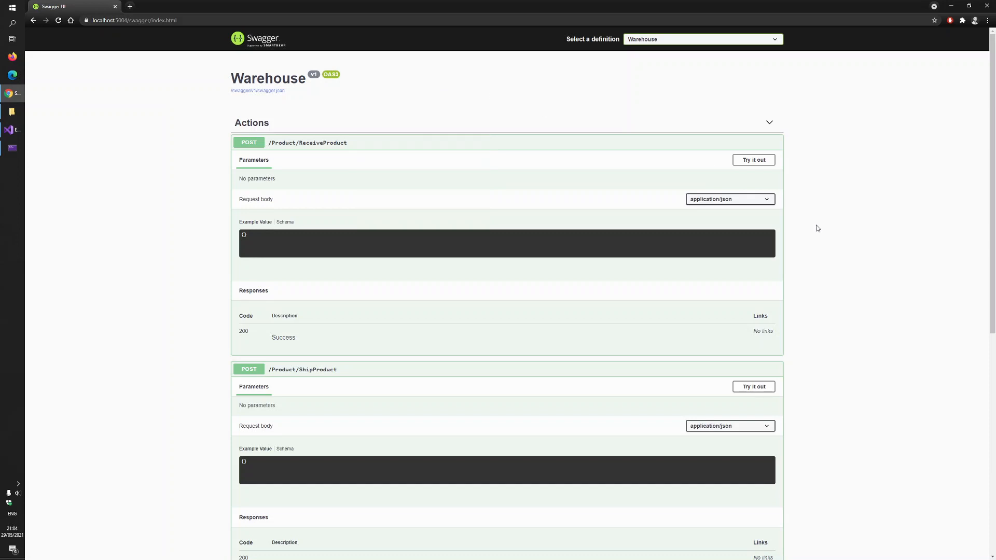
Close the Swagger browser window to end the Warehouse API run, and close the leftover Visual Studio debug console
click(987, 5)
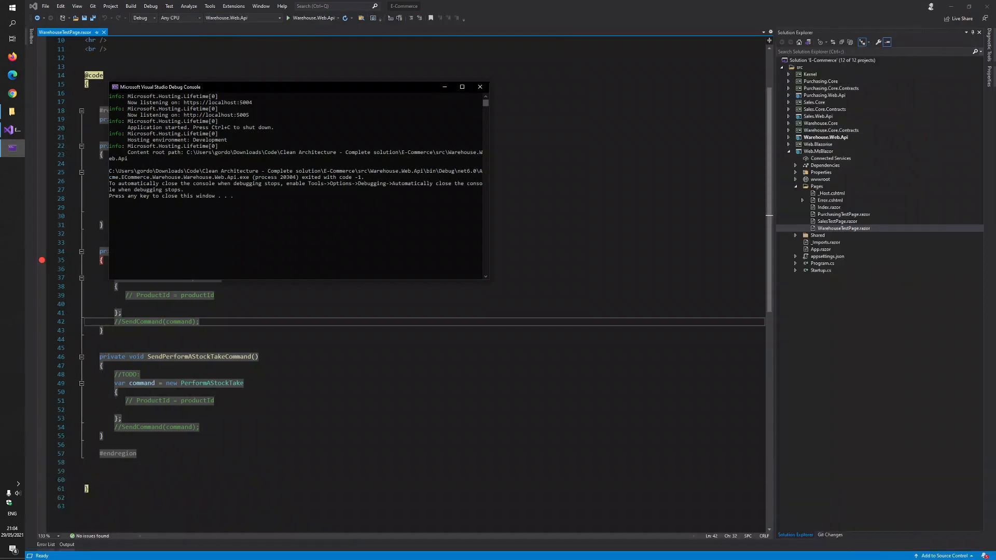
click(480, 87)
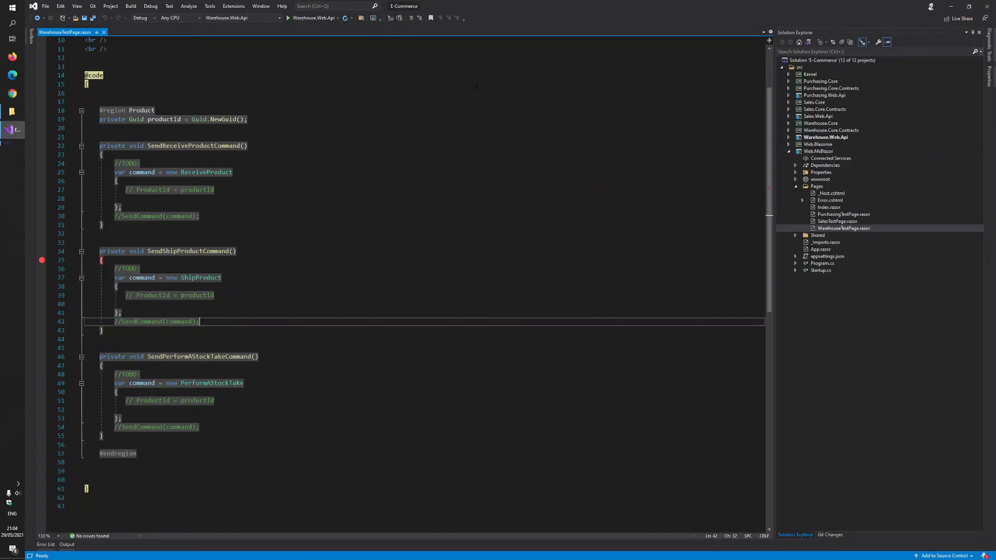